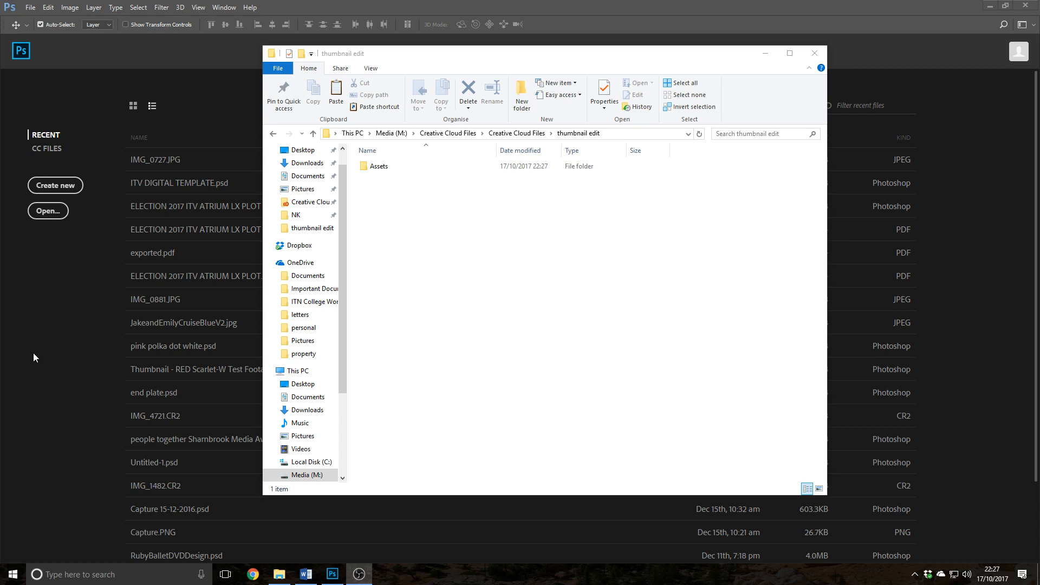
Step: Read the Photo section of the digital assets specification in Word for the thumbnail's requirements, and minimise the document
left_click(305, 574)
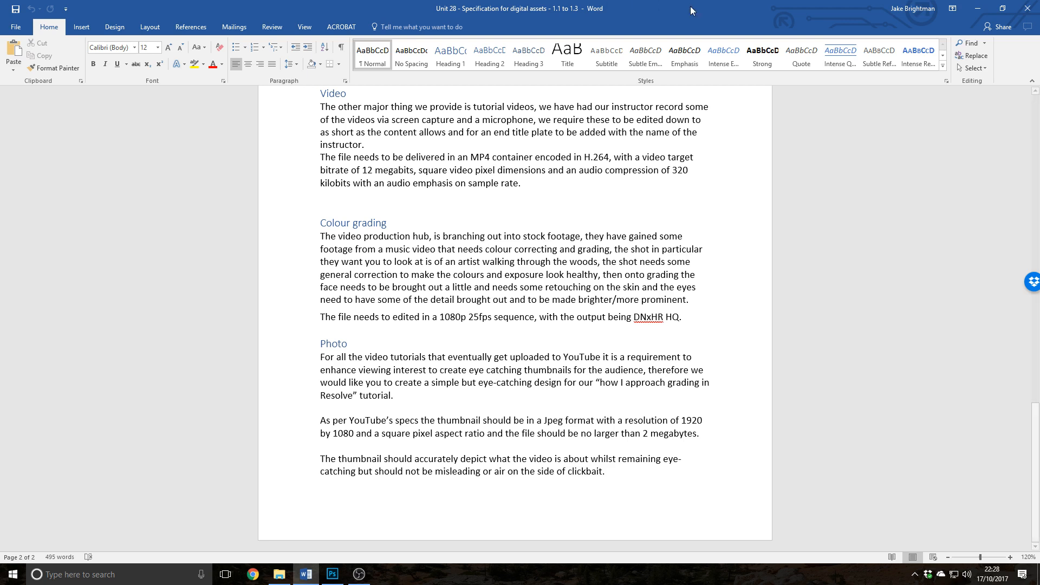
left_click(978, 8)
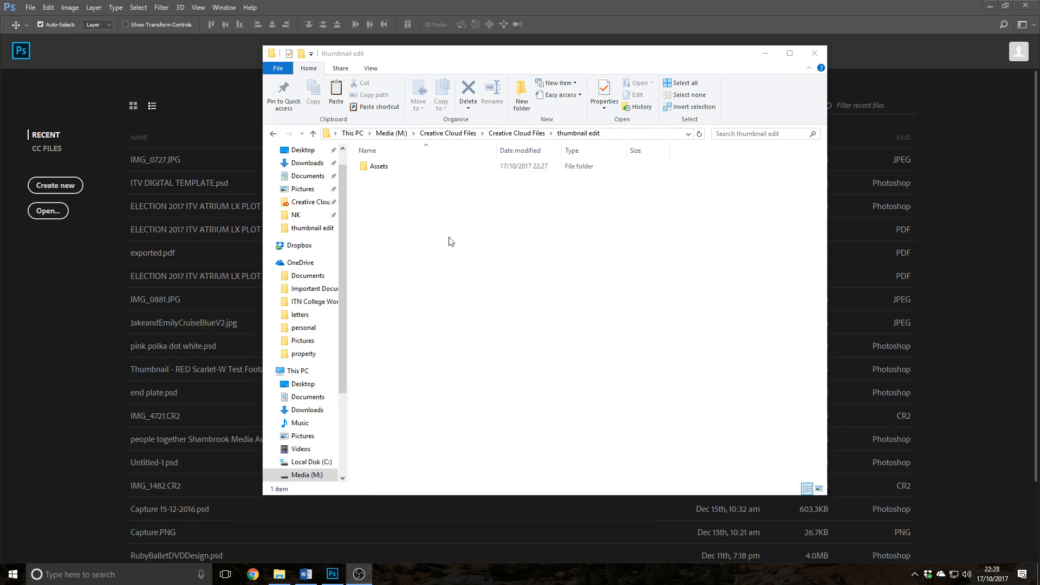
Step: Open the Assets folder and review its images one after another, starting with color-md, and close the viewer
double_click(406, 167)
double_click(369, 188)
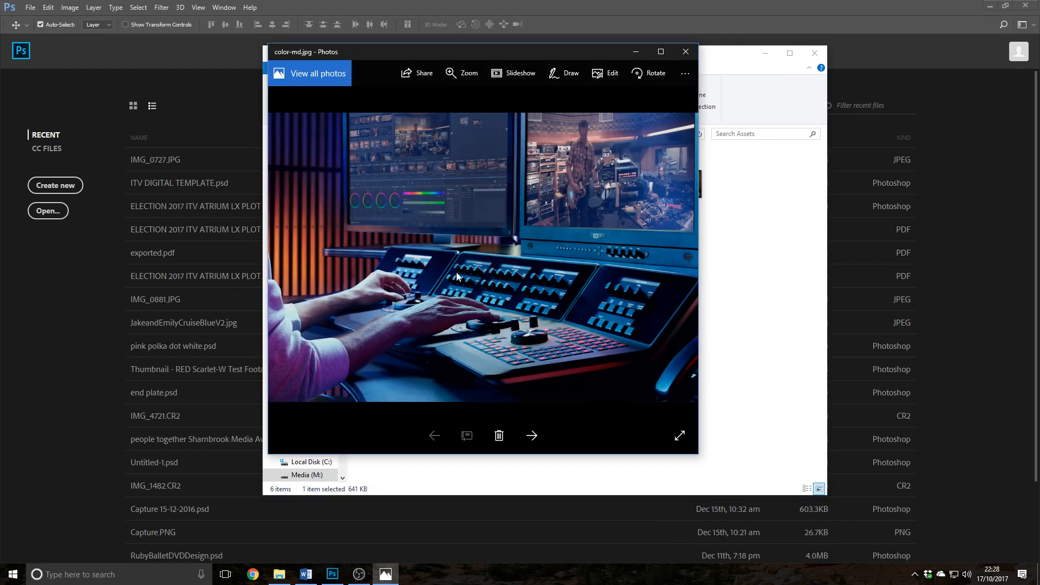
key("Right")
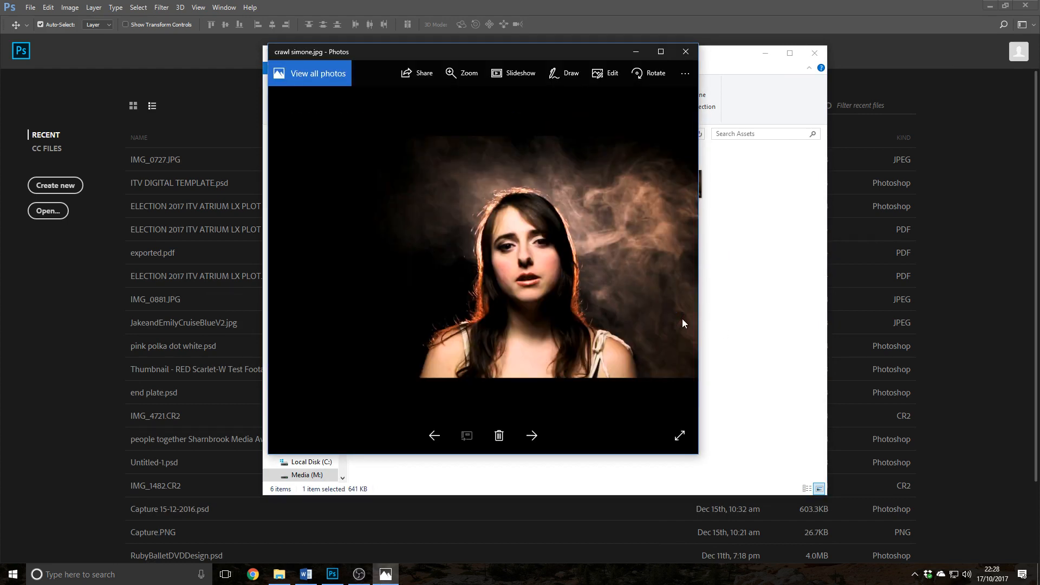
key("Right")
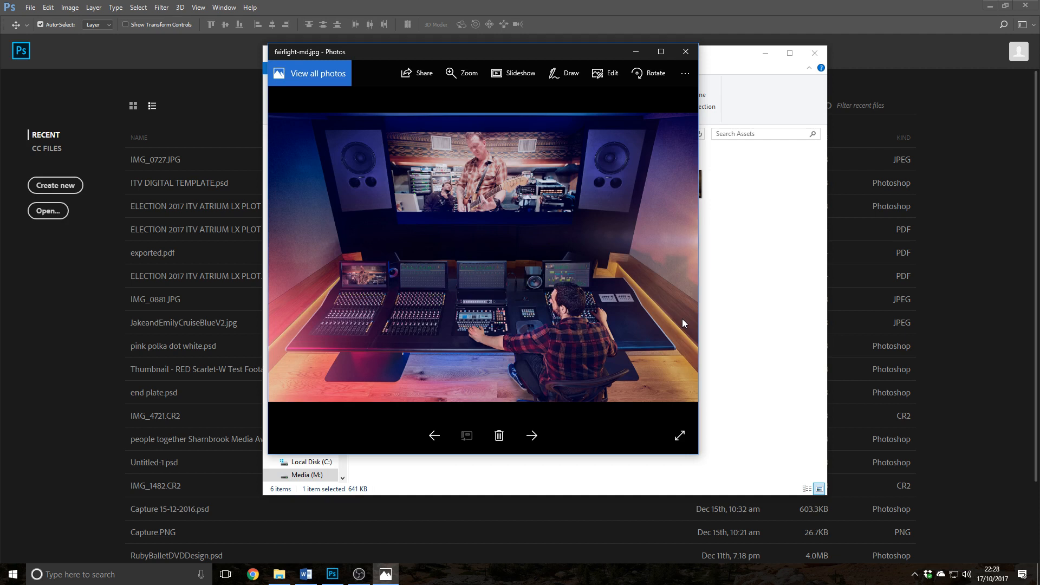
key("Left")
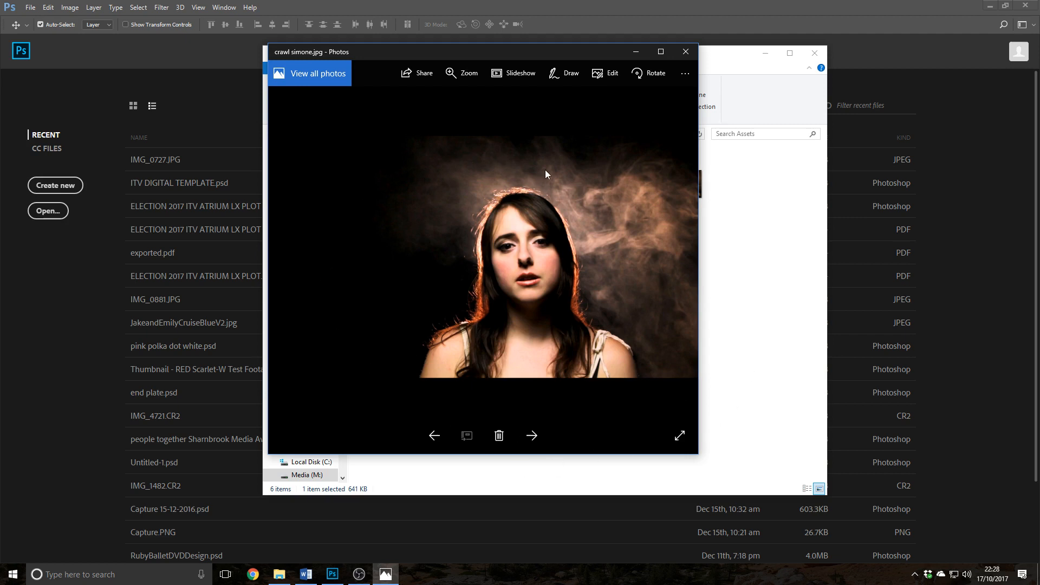
key("Right")
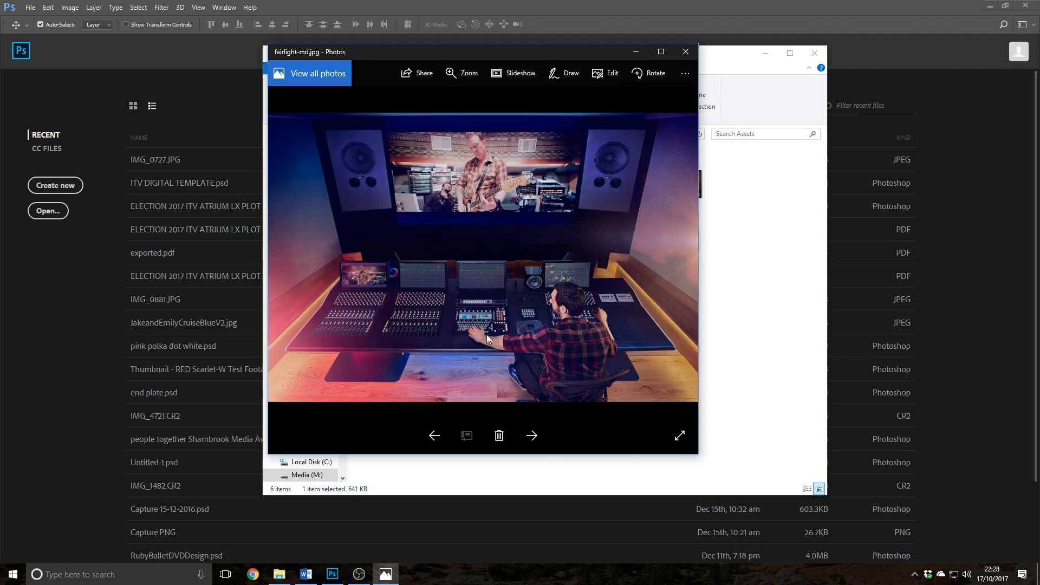
key("Right")
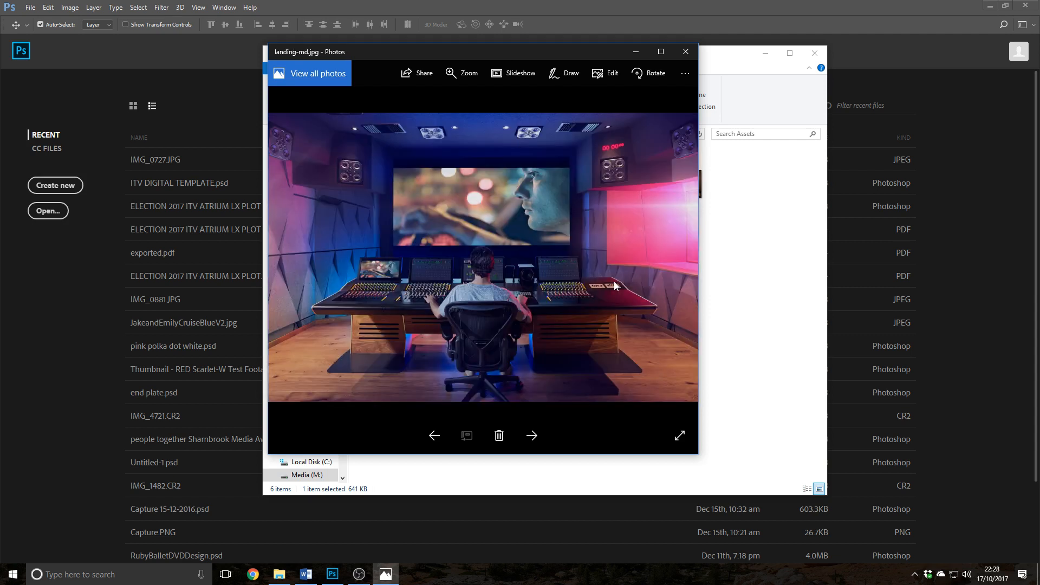
key("Right")
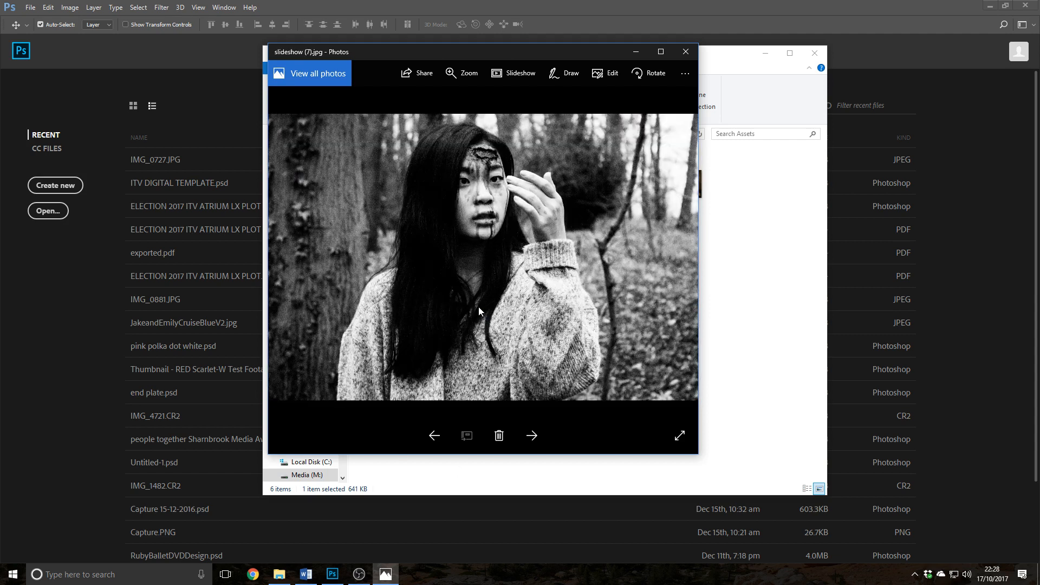
key("Left")
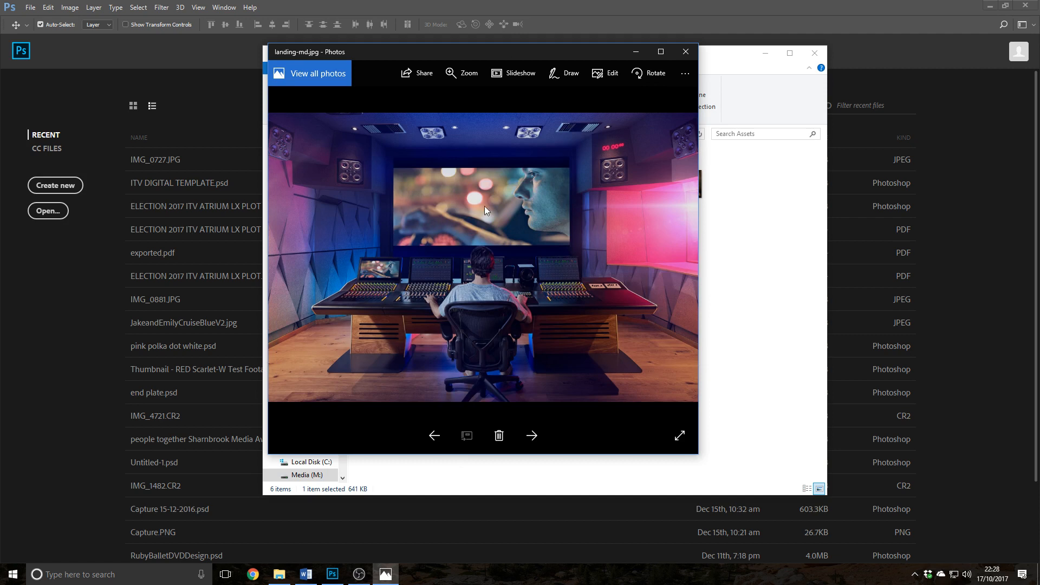
left_click(685, 51)
left_click(562, 206)
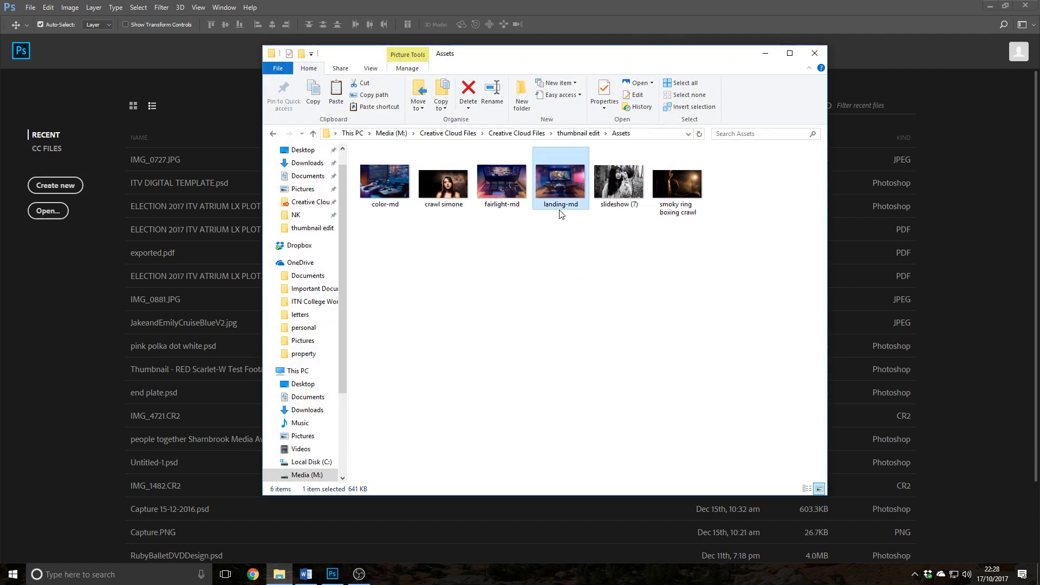
left_click(581, 262)
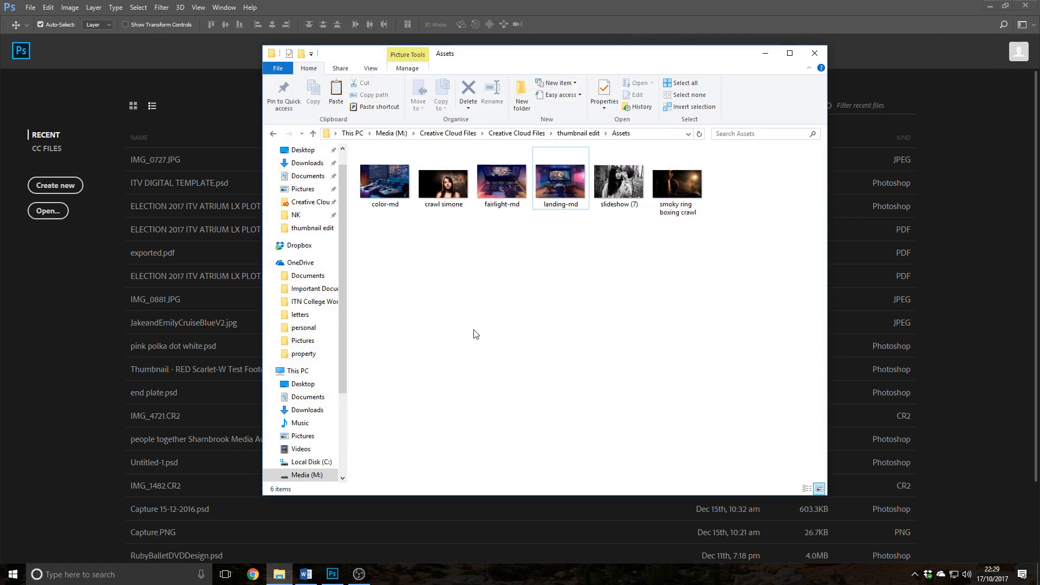
Step: Begin a new Photoshop document 1920 pixels wide and 1080 pixels high in landscape orientation, with the advanced options expanded
left_click(42, 272)
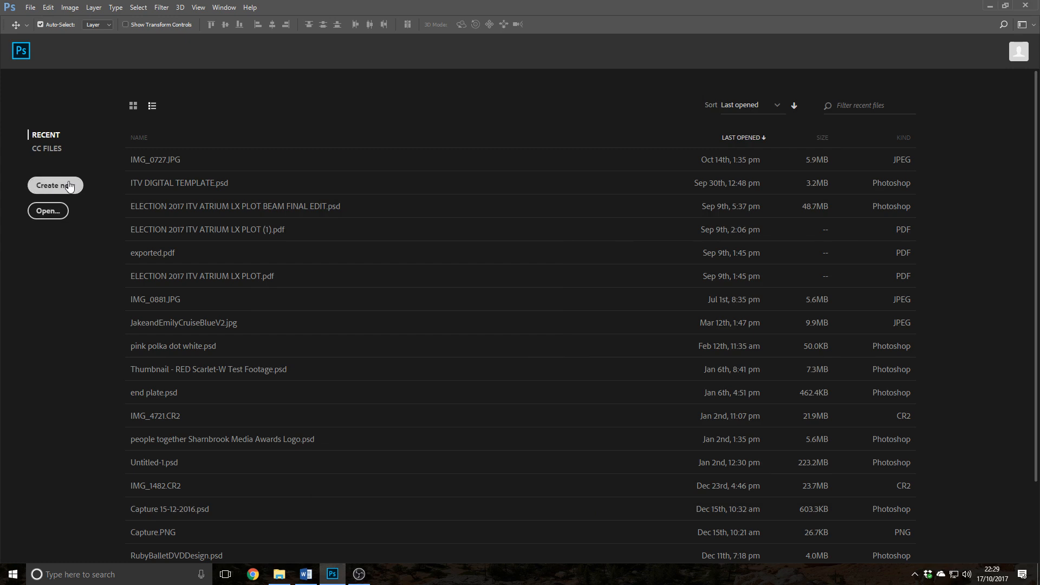
left_click(69, 185)
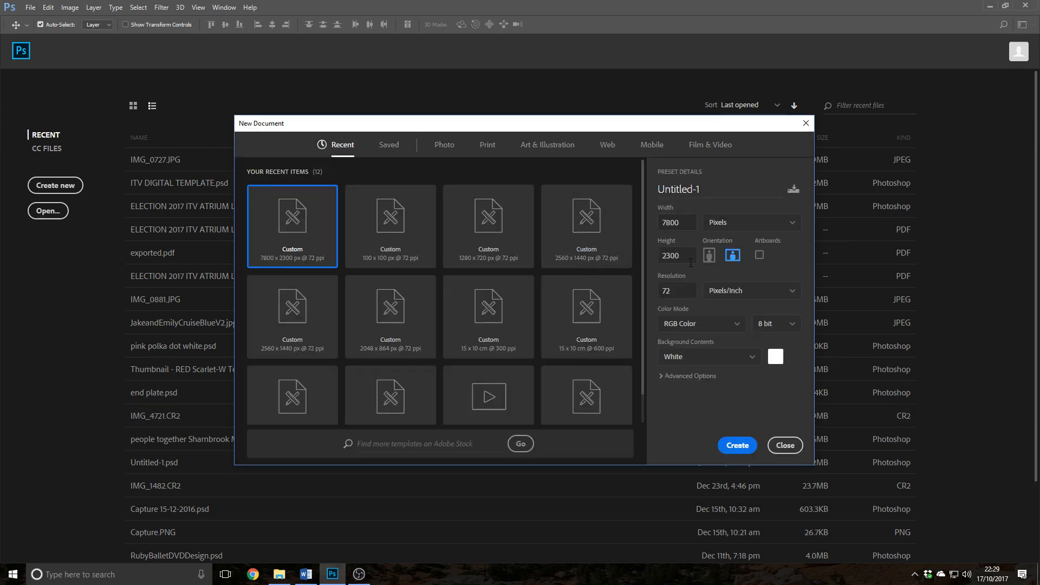
left_click(671, 375)
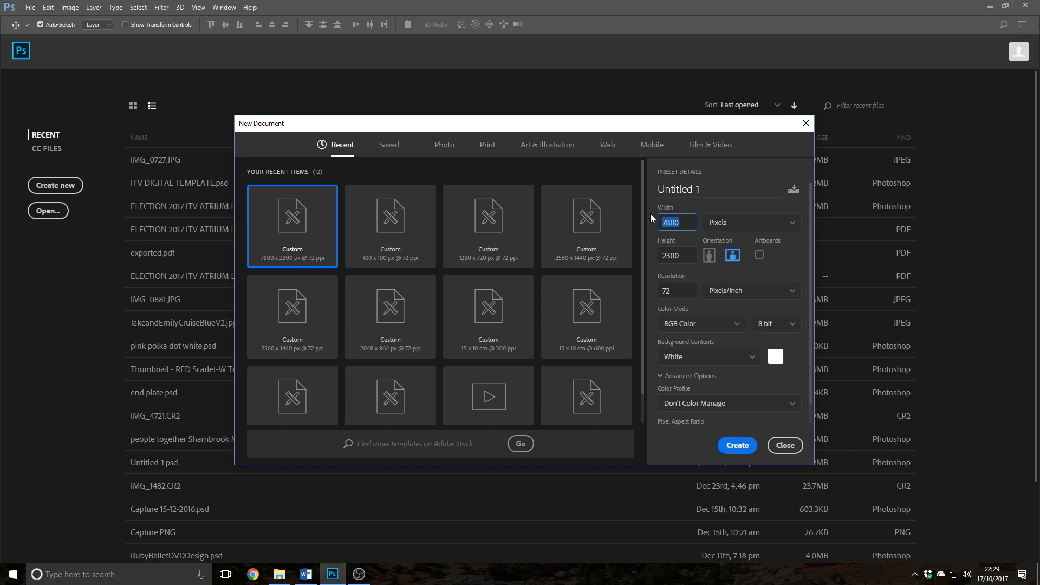
type("1920")
key("Tab")
type("105")
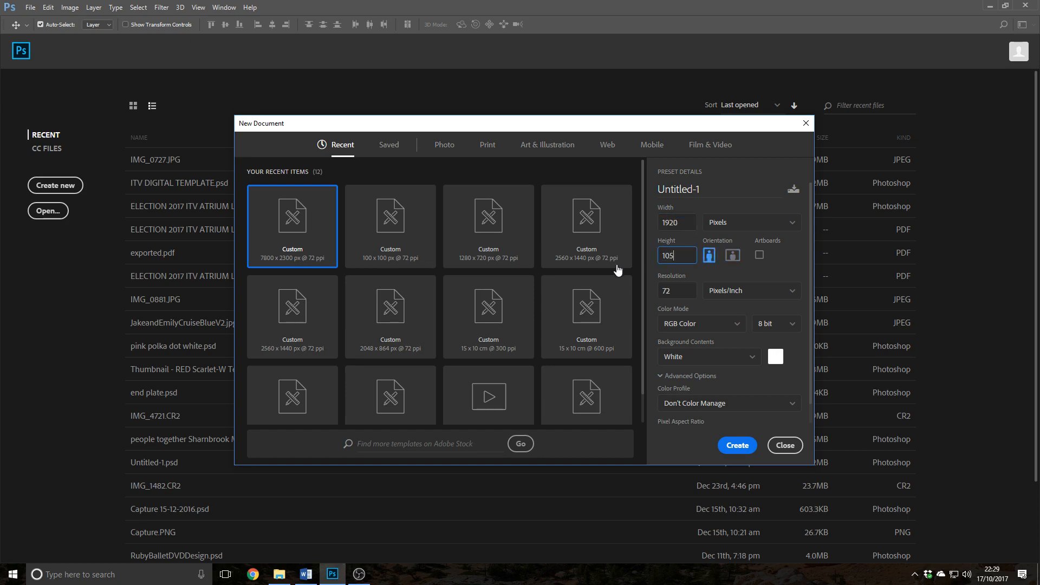
type("80")
left_click(732, 255)
scroll(810, 272, "down", 1)
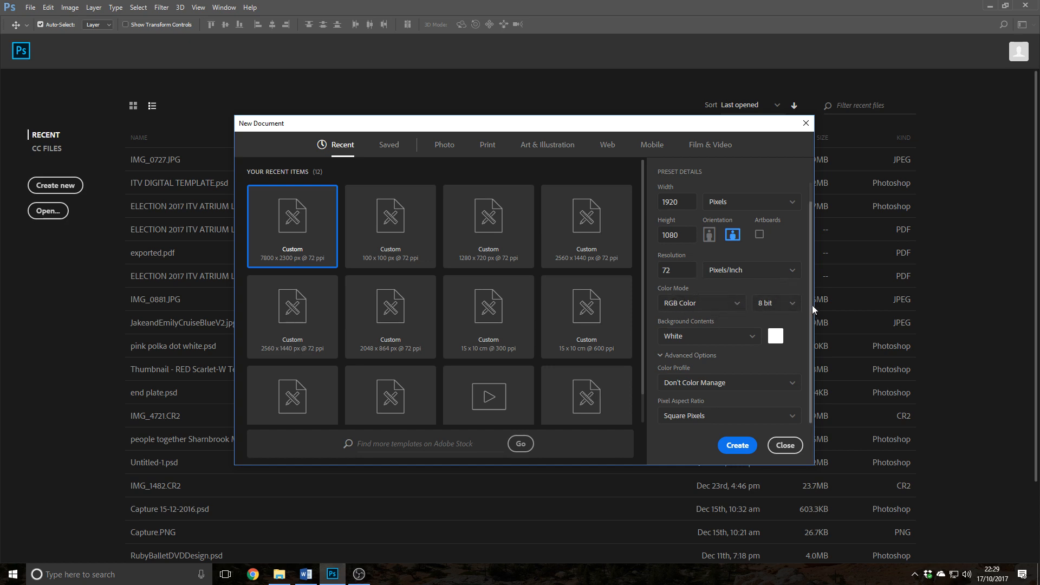
Step: Set the background contents to Black and the pixel aspect ratio to Square Pixels, and create the document
left_click(738, 336)
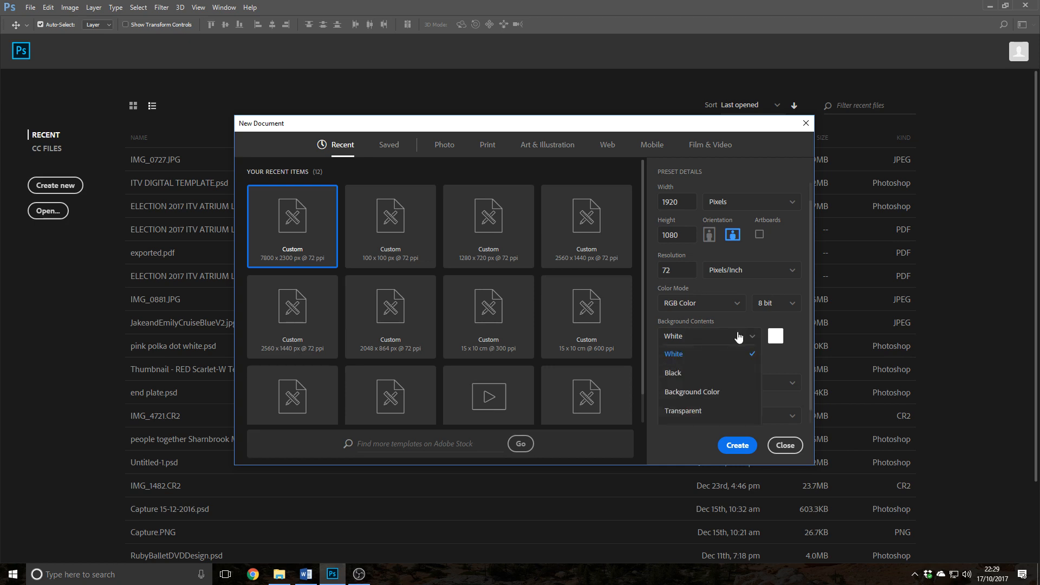
left_click(697, 373)
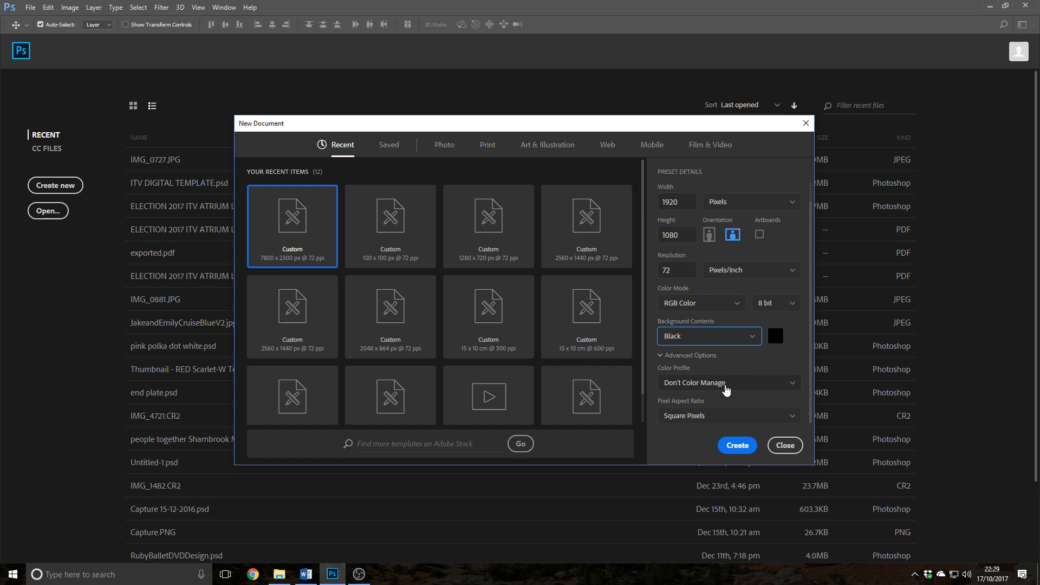
left_click(704, 415)
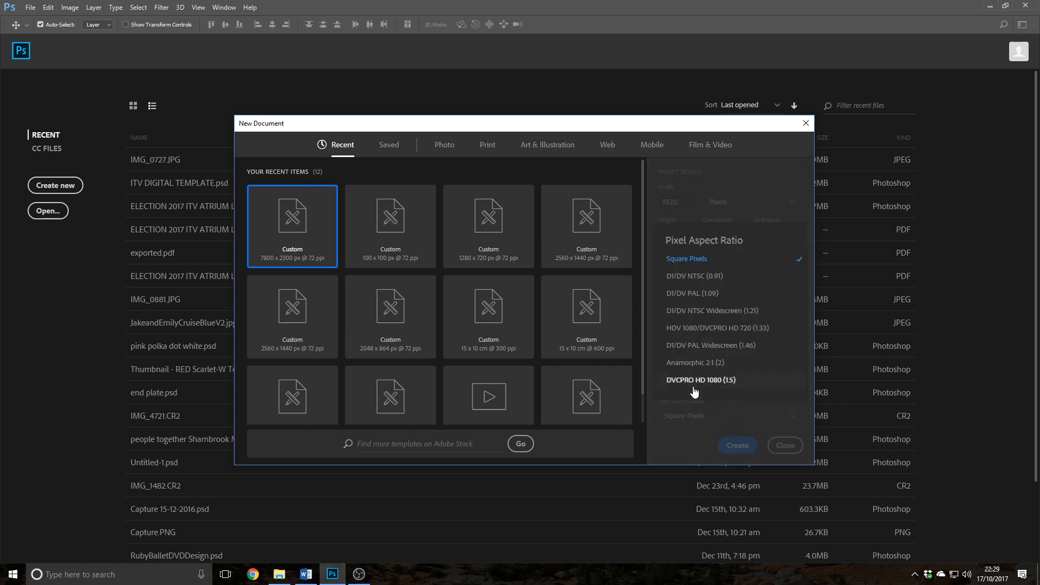
left_click(692, 259)
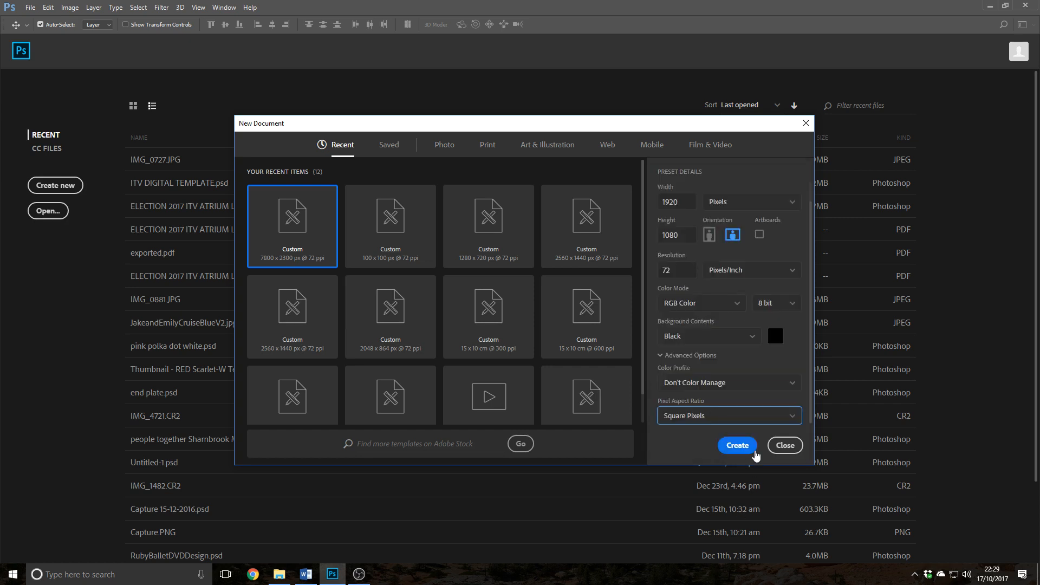
left_click(737, 445)
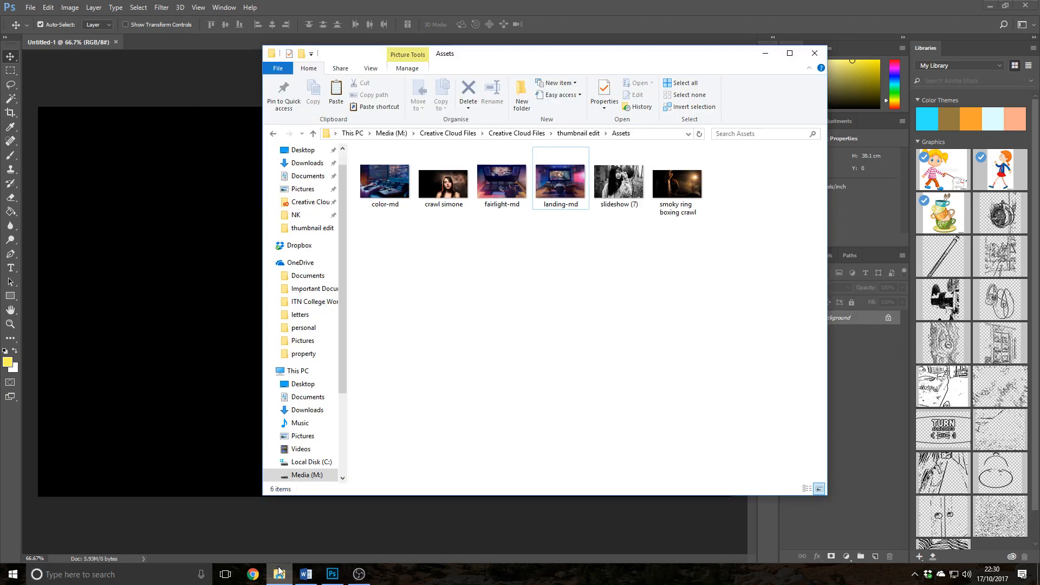
Step: Compare the images in the Assets folder from color-md through landing-md as thumbnail background candidates, and close the viewer
left_click(279, 574)
double_click(381, 193)
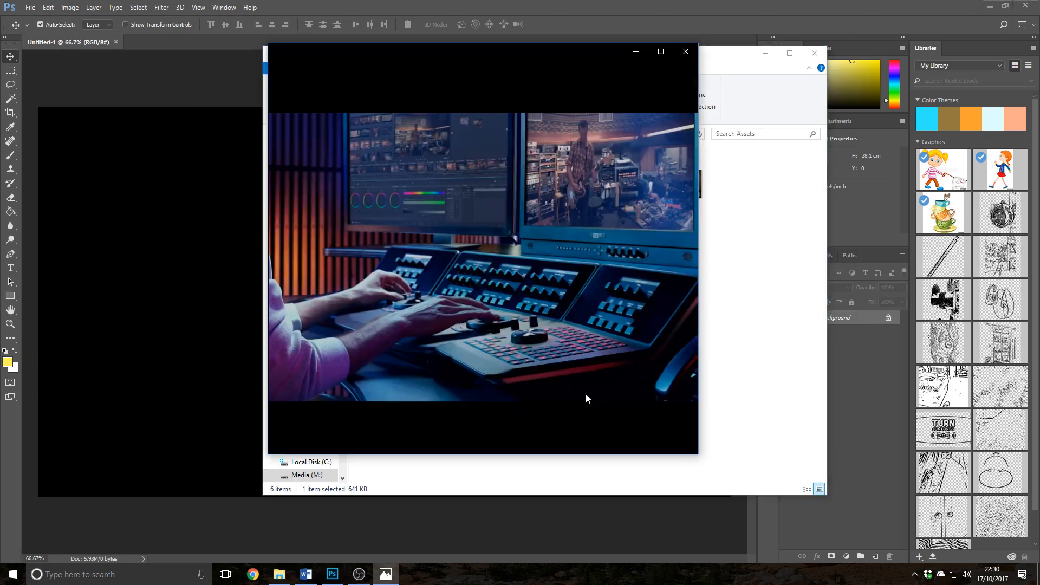
left_click_drag(516, 53, 280, 74)
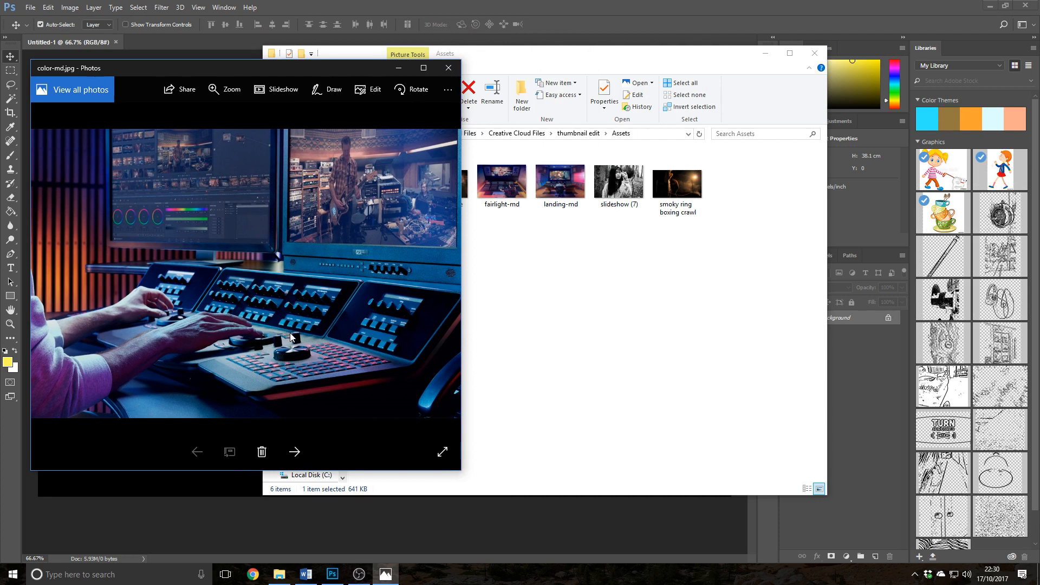
key("Right")
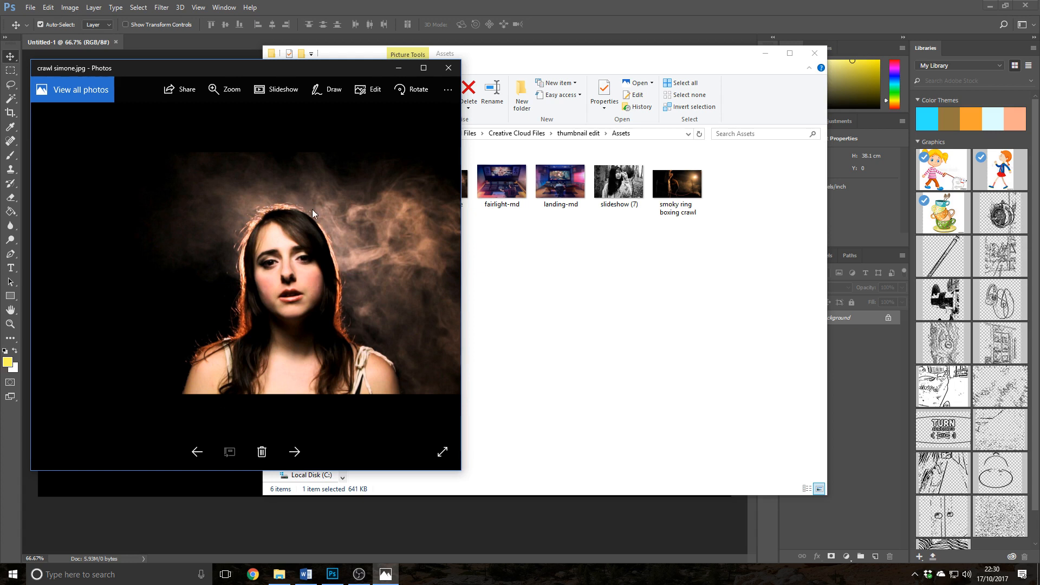
key("Right")
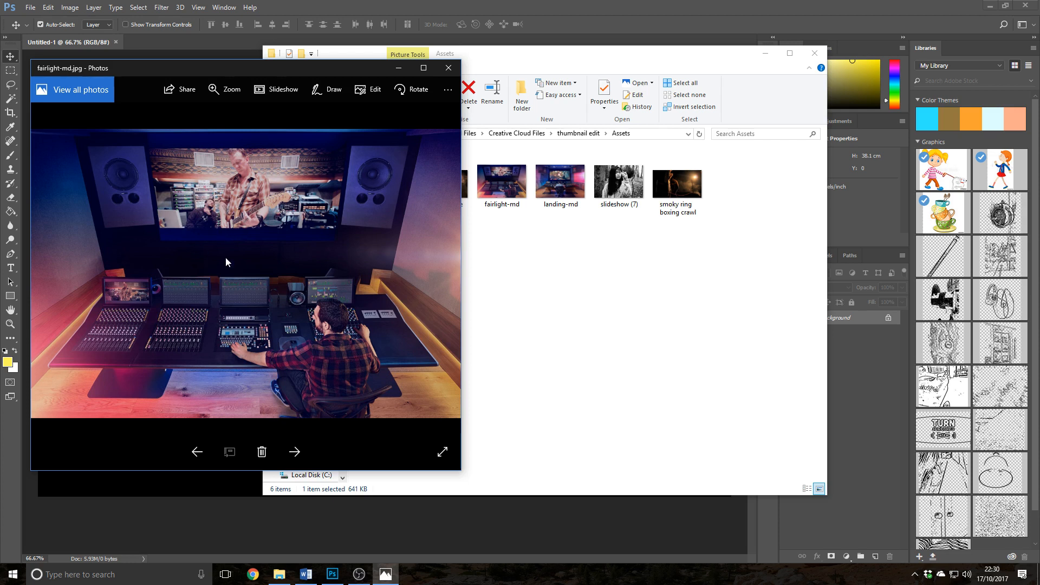
key("Right")
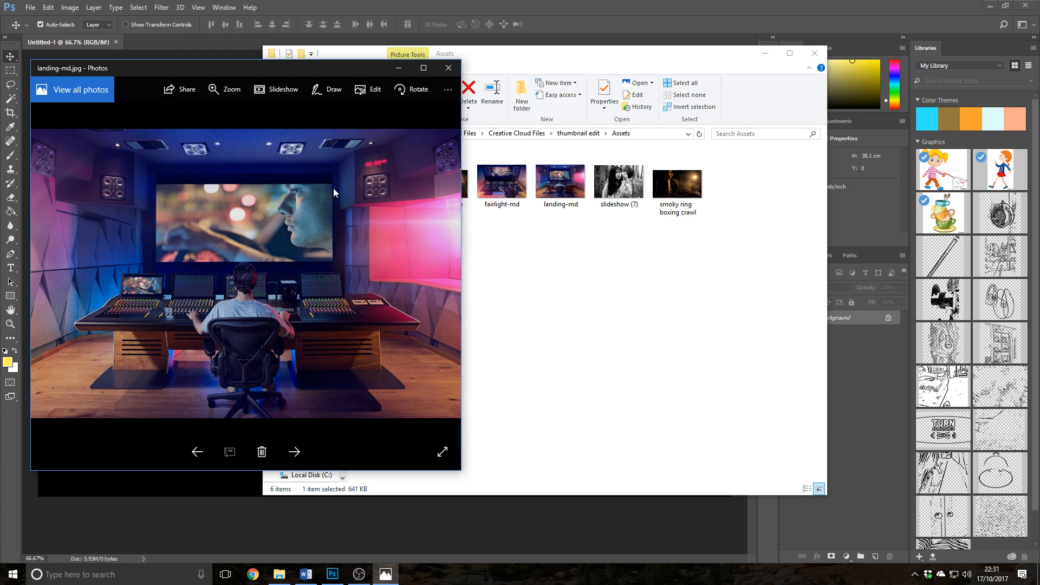
left_click(448, 68)
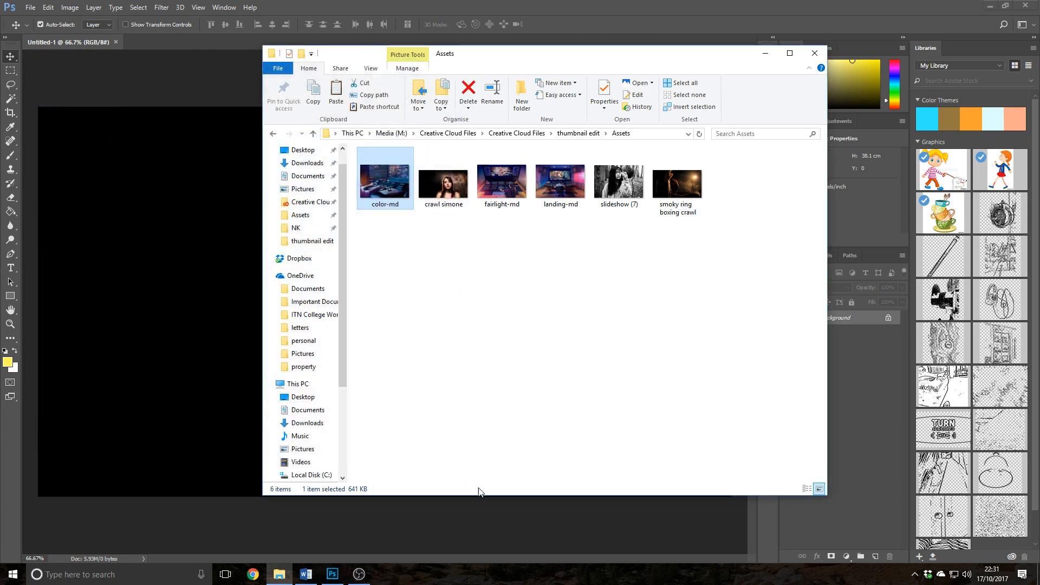
Step: Place the landing-md image in the document and scale it to about 123.5% so it spans the full canvas width
left_click_drag(558, 182, 232, 517)
left_click_drag(375, 358, 297, 337)
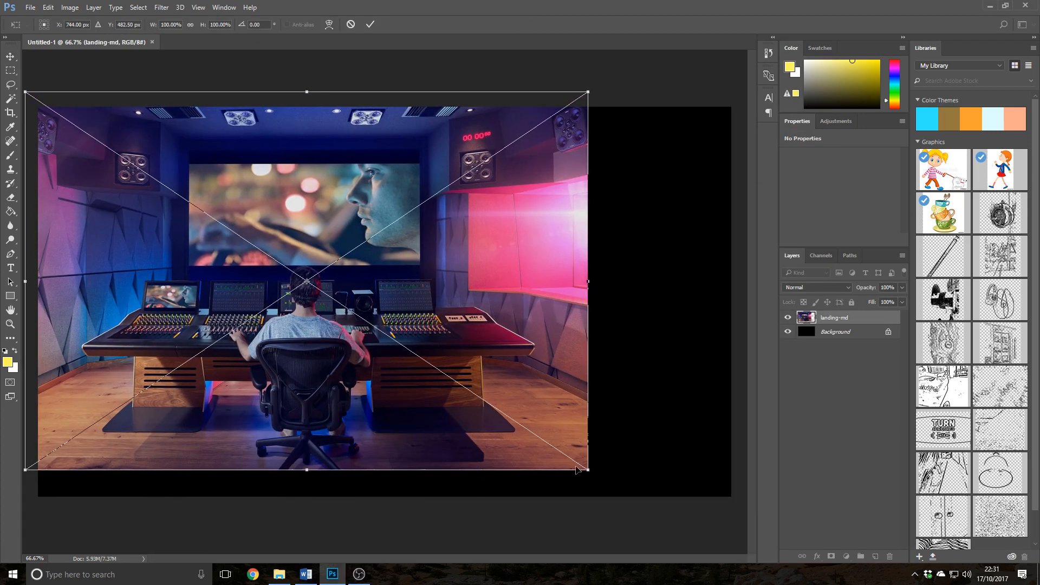
left_click_drag(585, 467, 656, 515)
left_click_drag(498, 305, 510, 305)
left_click_drag(669, 517, 737, 557)
left_click_drag(355, 409, 357, 379)
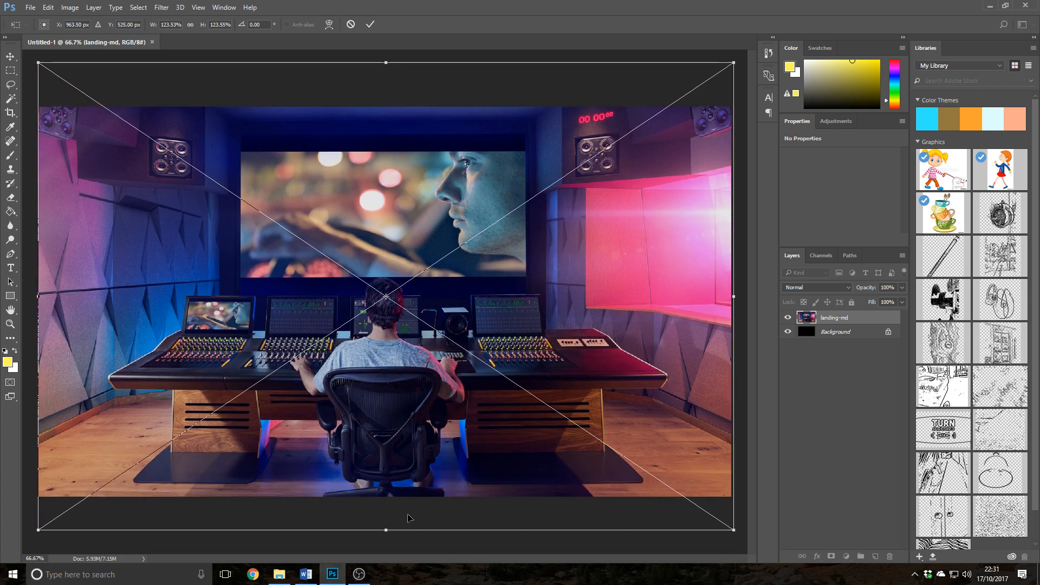
Step: Shift the landing-md image vertically to Y 555 px so the studio and its ceiling lights frame well, and commit the placement
key("Up")
key("Up")
key("Up")
key("Up")
key("Up")
key("Up")
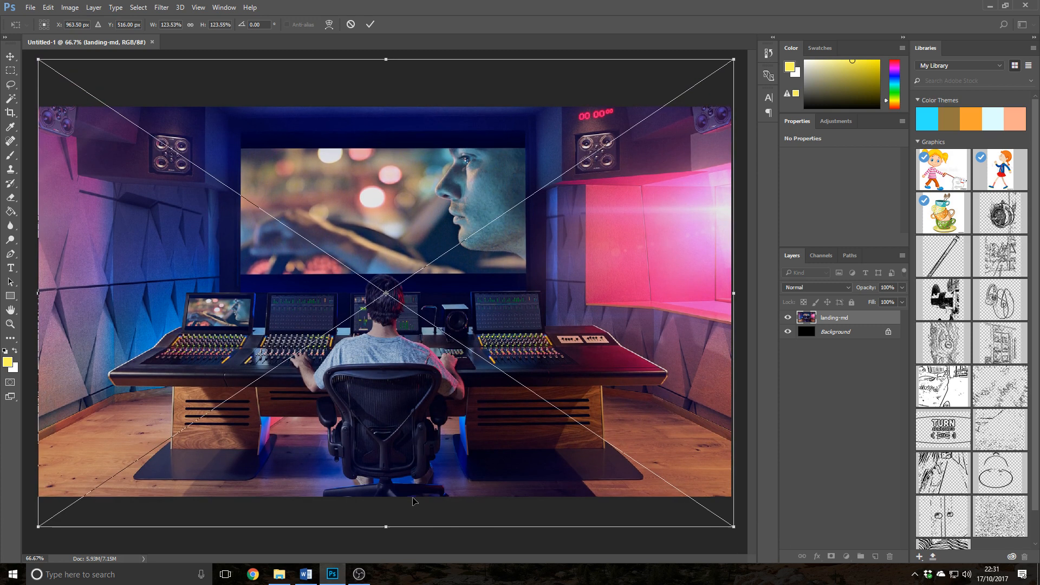
key("Up")
key("Up")
key("Up")
key("Up")
key("Up")
key("Up")
key("Up")
key("Up")
key("Up")
key("Up")
key("Up")
key("Up")
key("Up")
key("Up")
key("Up")
key("Up")
key("Up")
key("Up")
key("Up")
key("Up")
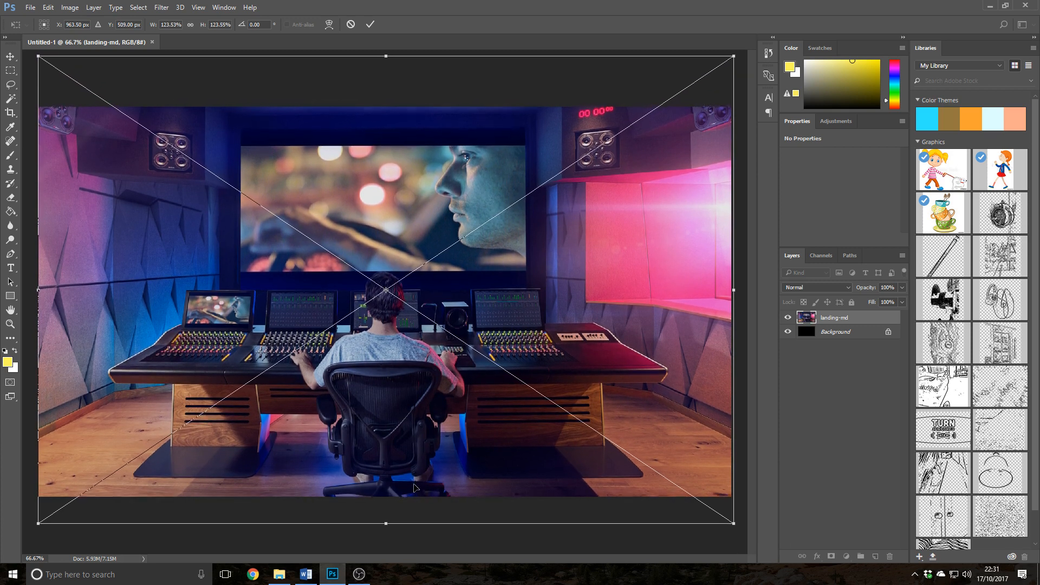
key("Up")
key("Up")
key("Up")
key("Up")
key("Up")
key("Up")
key("Up")
key("Up")
key("Up")
key("Up")
key("Up")
key("Up")
key("Up")
key("Up")
key("Up")
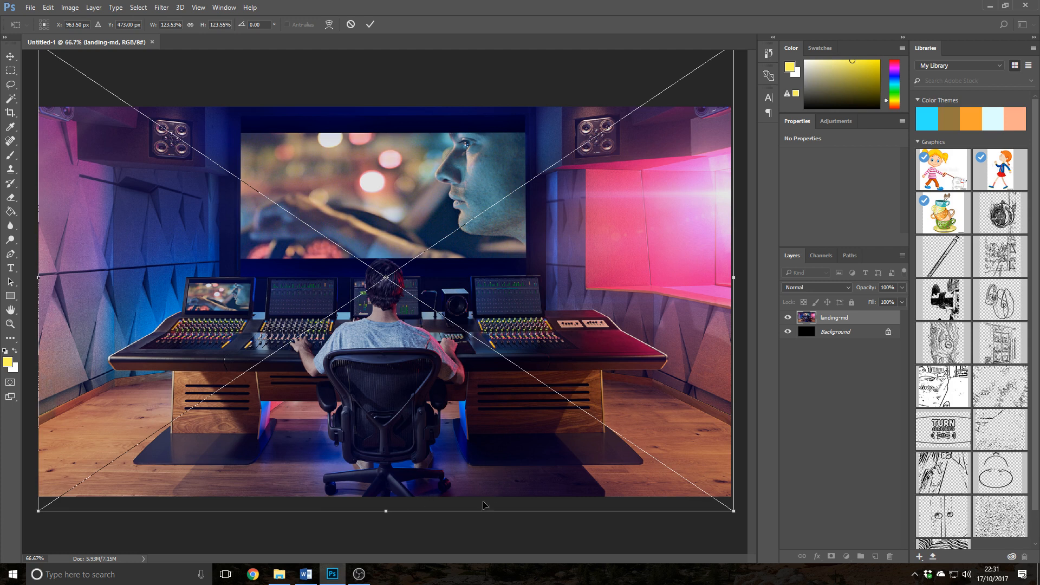
key("Down")
key("Down")
key("Down")
key("Down")
key("Down")
key("Down")
key("Down")
key("Down")
key("Down")
key("Down")
key("Down")
key("Down")
key("Down")
key("Down")
key("Down")
key("Down")
key("Down")
key("Down")
key("Down")
key("Down")
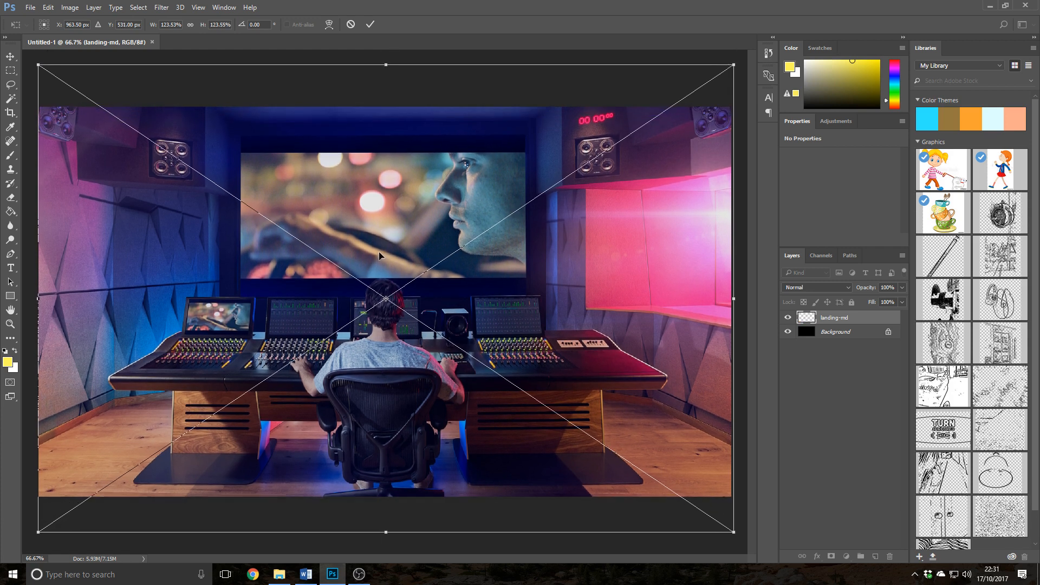
key("Down")
key("Down")
key("Down")
key("Down")
key("Down")
key("Down")
key("Down")
key("Down")
key("Down")
key("Down")
key("Down")
key("Down")
key("Down")
key("Down")
key("Down")
key("Down")
key("Down")
key("Down")
key("Down")
key("Down")
key("Down")
key("Down")
key("Down")
key("Down")
key("Down")
key("Down")
key("Down")
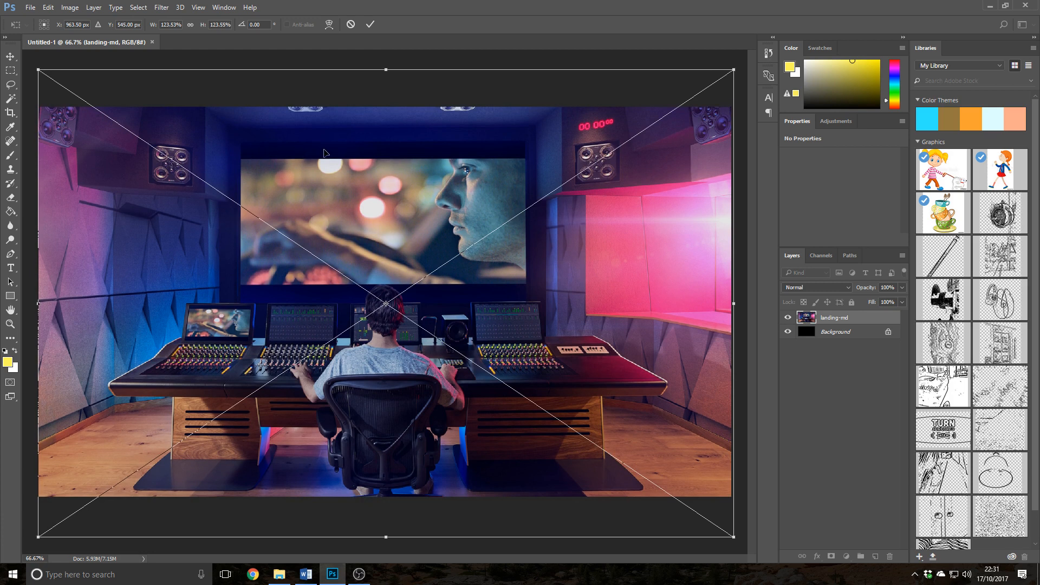
key("Down")
key("Down")
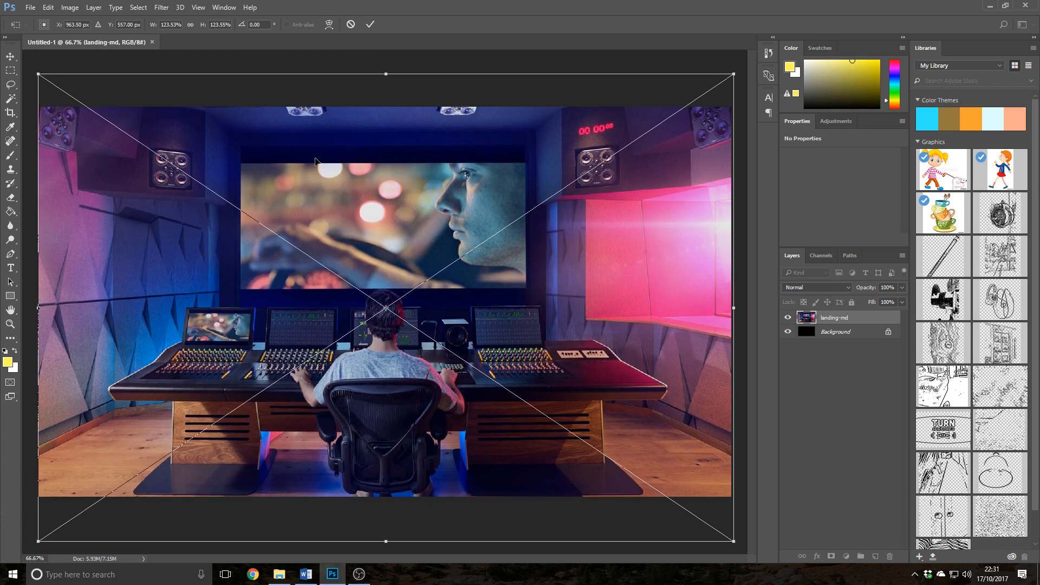
key("Down")
key("Down")
key("Down")
key("Down")
key("Down")
key("Down")
key("Down")
key("Down")
key("Down")
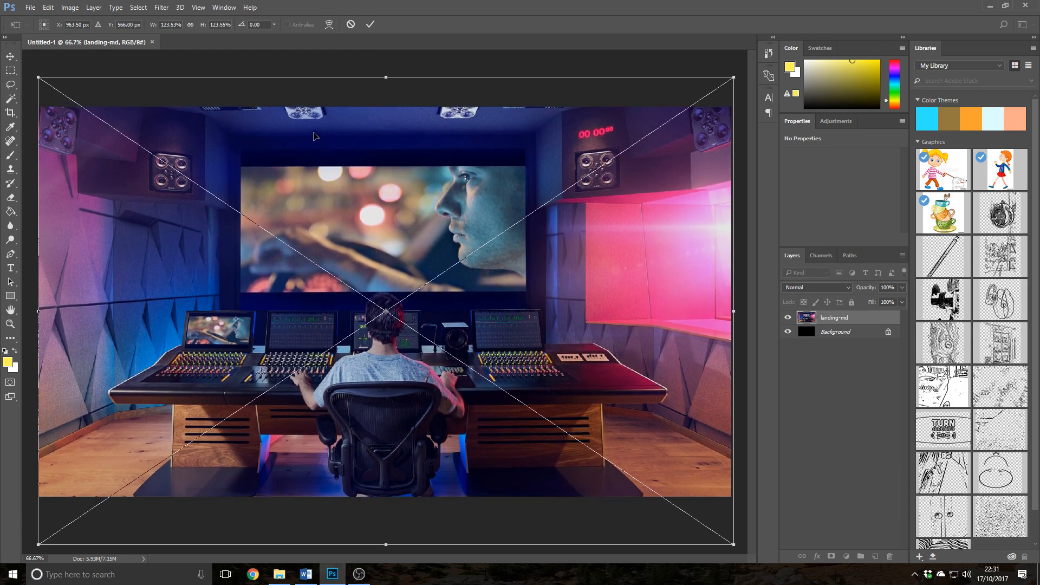
key("Up")
key("Up")
key("Up")
key("Up")
key("Up")
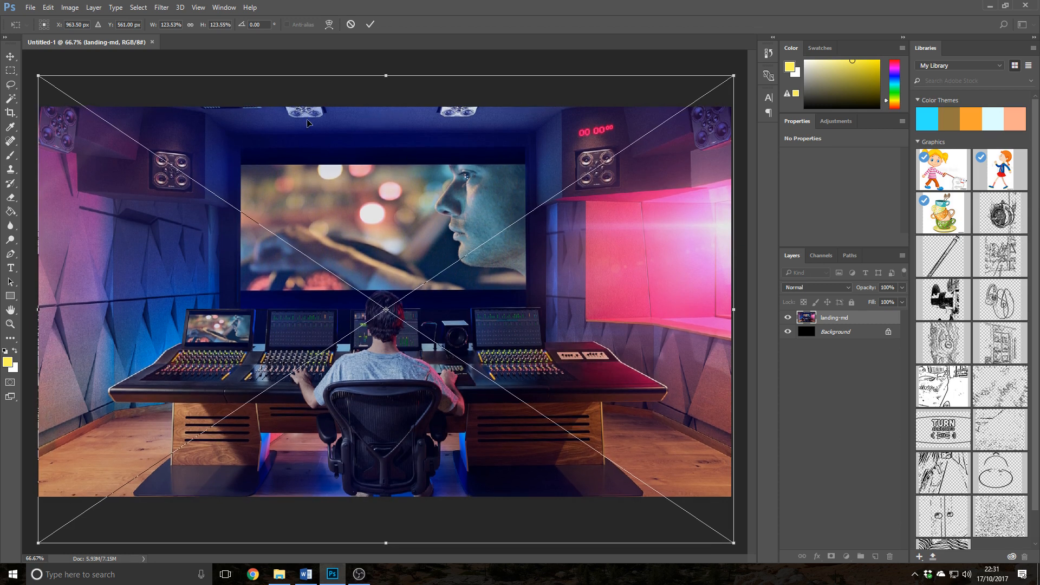
key("Up")
key("Up")
key("Up")
key("Up")
key("Up")
key("Up")
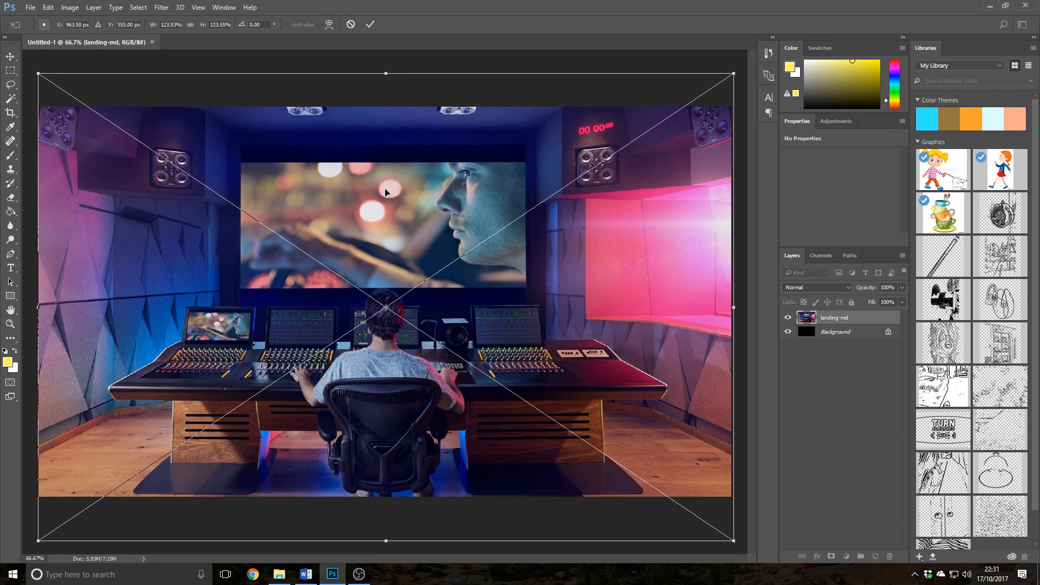
key("Return")
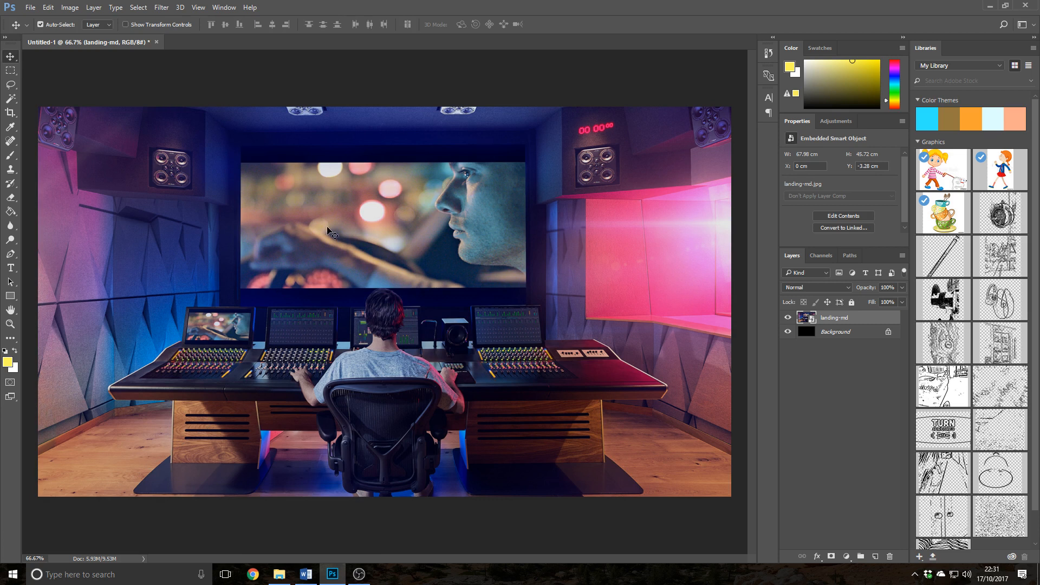
Step: Switch to the Assets folder in File Explorer, preview the slideshow (7) and crawl simone images, and close both previews
left_click(279, 574)
double_click(620, 187)
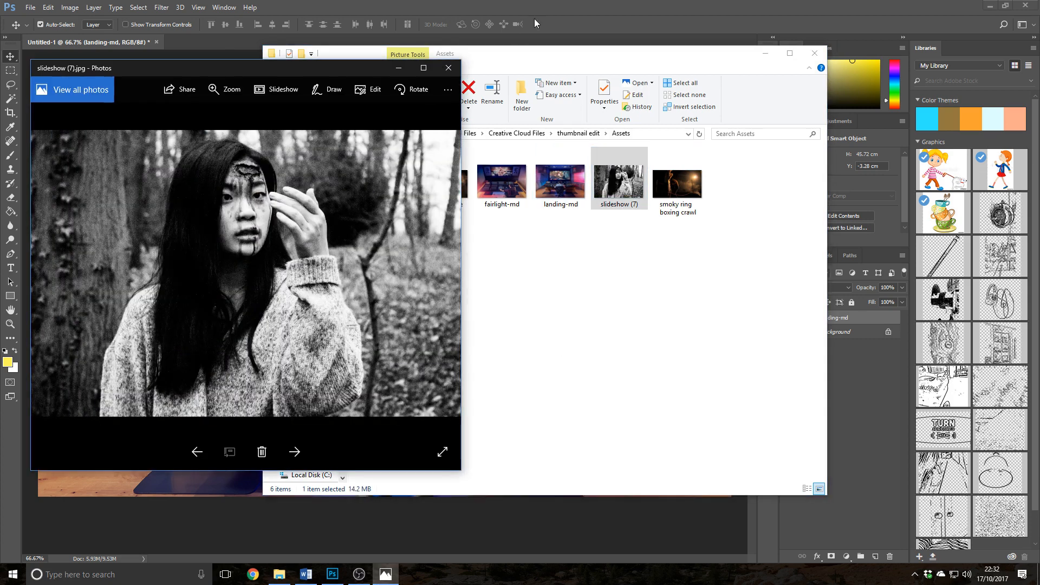
left_click(447, 67)
double_click(443, 185)
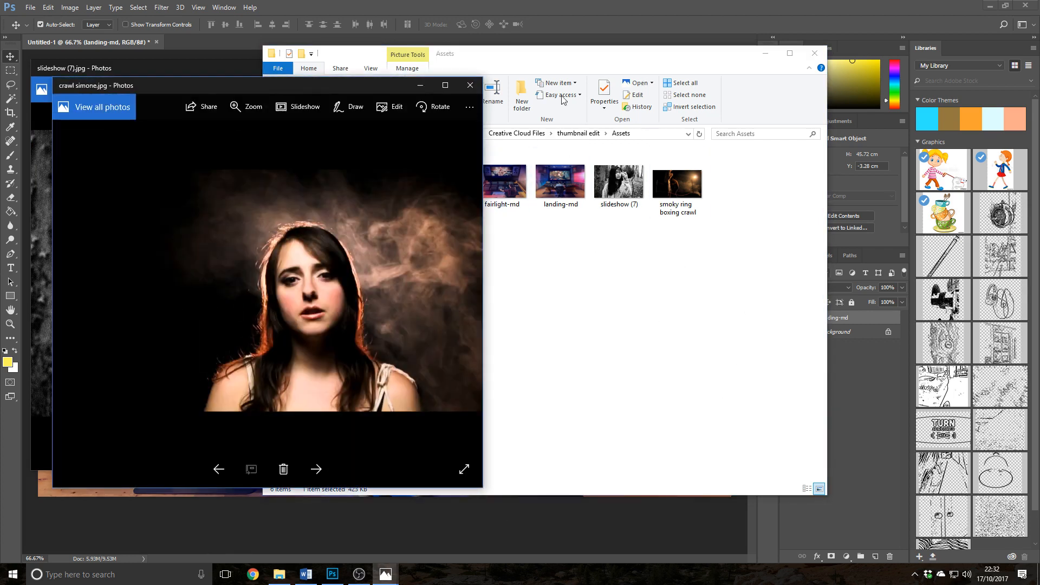
left_click(480, 91)
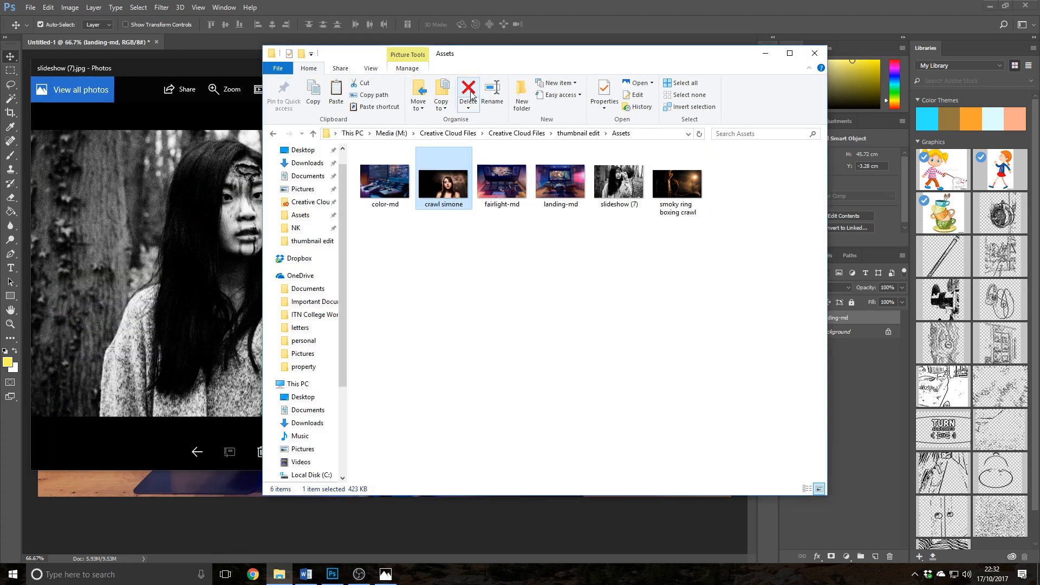
left_click(225, 153)
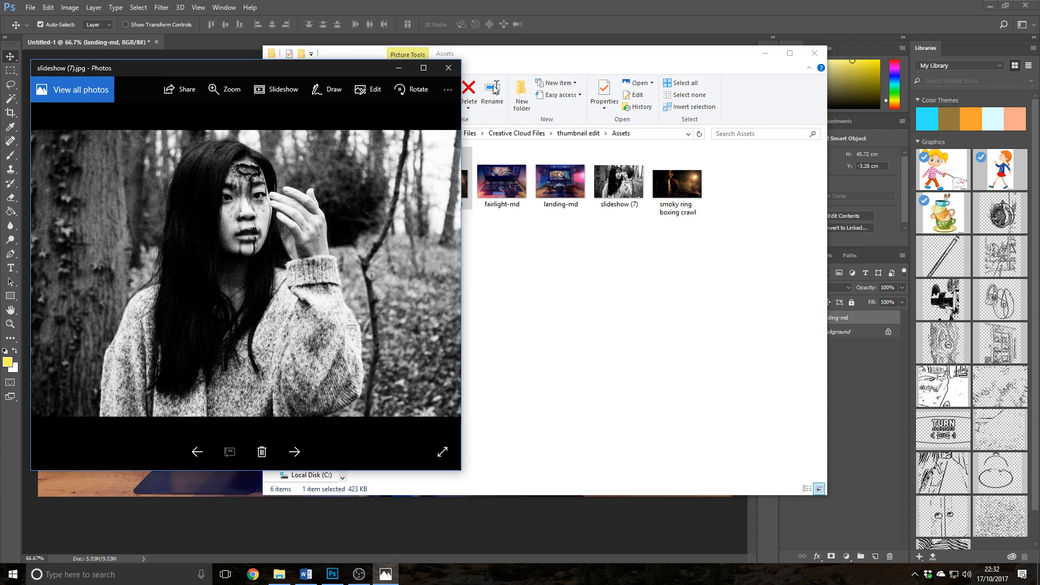
left_click(450, 69)
Step: Place the slideshow (7) image over the studio background and lower its layer opacity to 53%
left_click_drag(607, 200, 412, 458)
left_click_drag(552, 293, 591, 343)
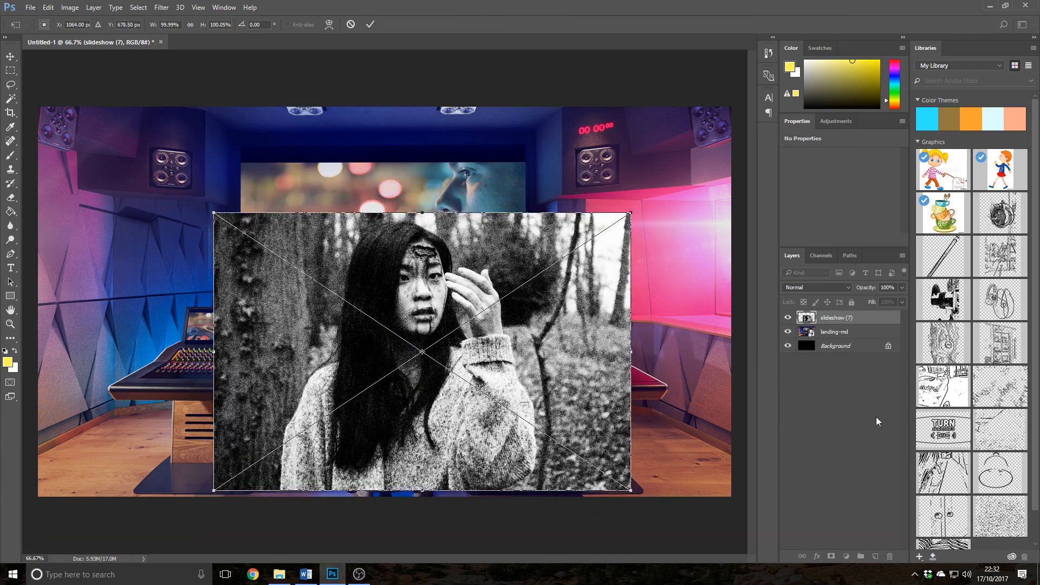
left_click(903, 287)
left_click_drag(868, 300, 878, 298)
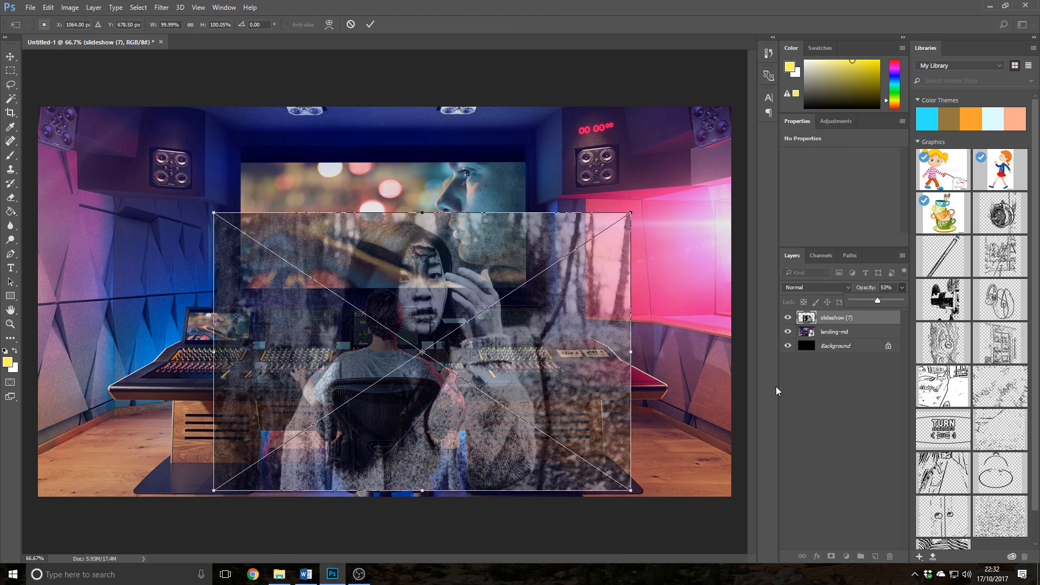
Step: Scale the slideshow (7) image to about 70.3%, position it over the large wall screen at X 960.5, Y 411 px, and commit
left_click_drag(544, 373, 522, 267)
left_click_drag(612, 387, 550, 312)
left_click_drag(189, 106, 235, 136)
left_click_drag(386, 181, 385, 202)
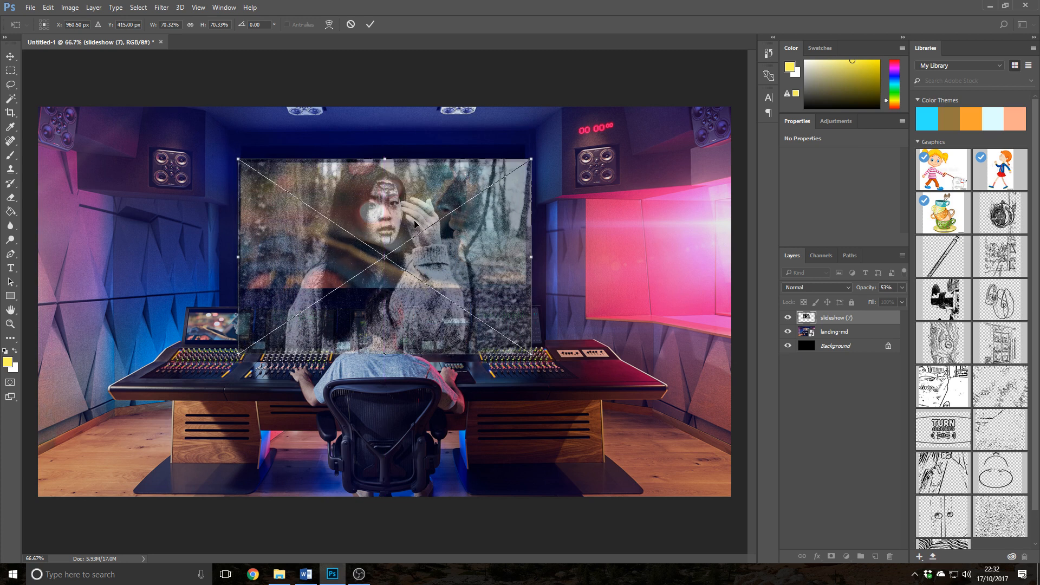
key("Up")
key("Up")
key("Up")
key("Up")
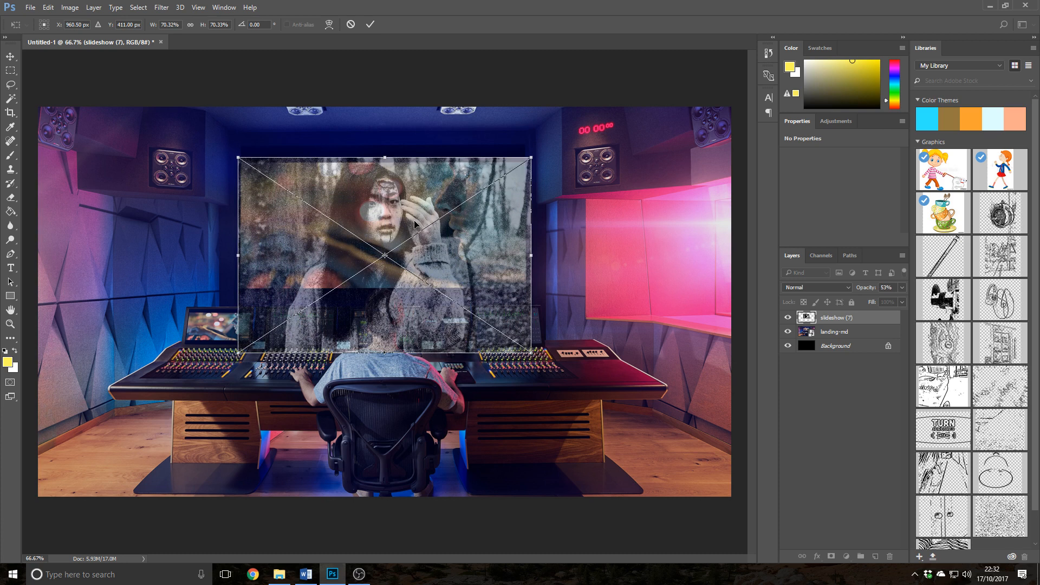
key("Return")
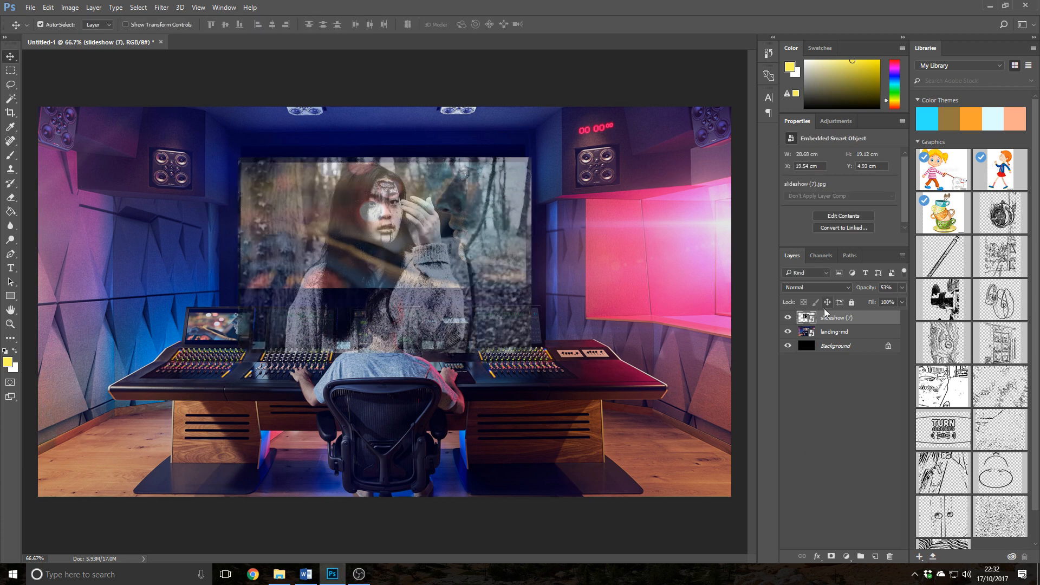
Step: Transform the slideshow (7) image to about 69.5% width and 67.8% height, centre it at X 957.5, Y 406.5 px, and commit
key("ctrl+t")
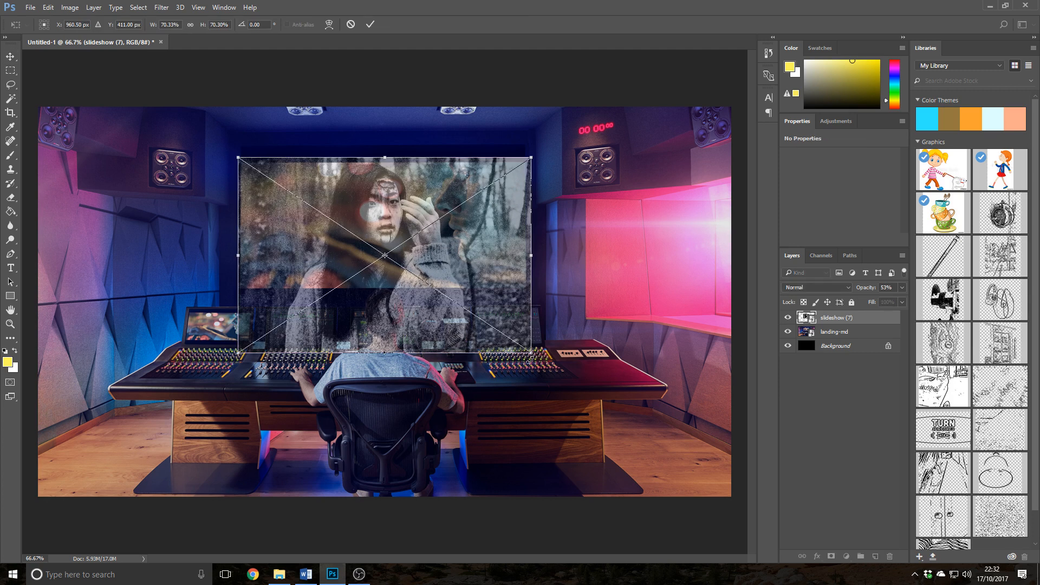
left_click_drag(531, 352, 528, 346)
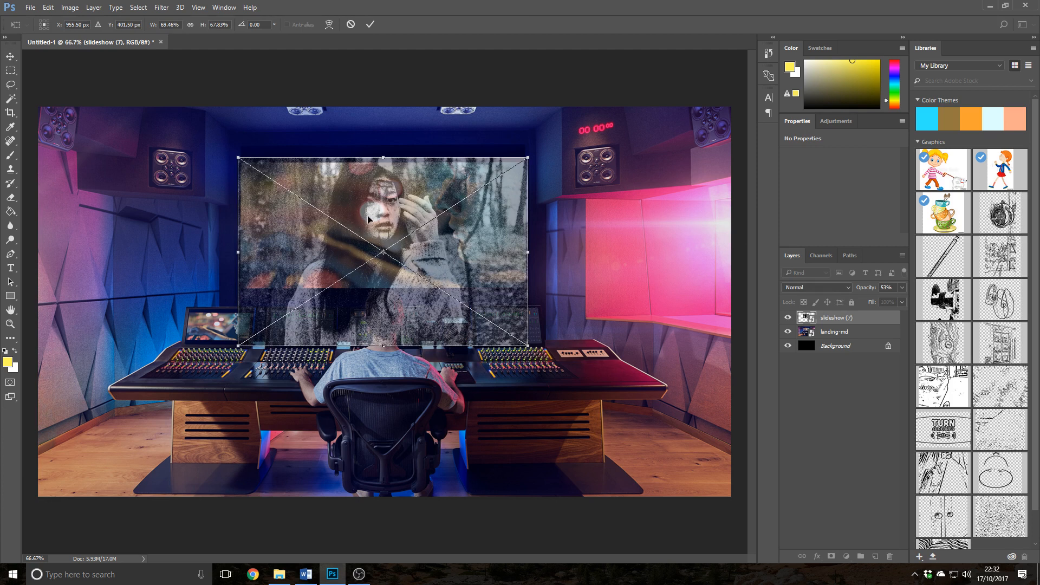
left_click_drag(398, 253, 399, 253)
key("Down")
key("Down")
key("Down")
key("Down")
key("Down")
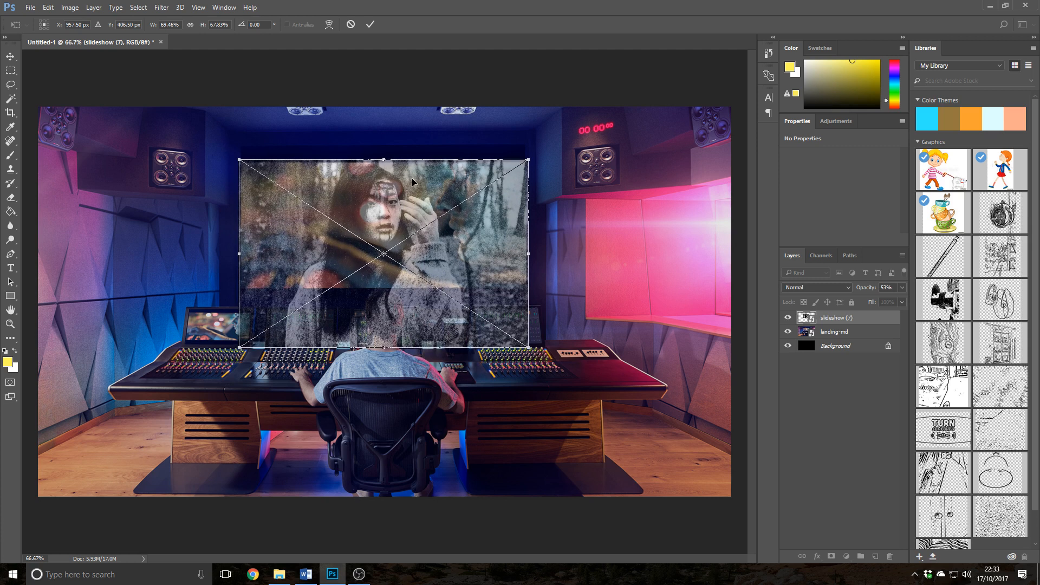
key("Return")
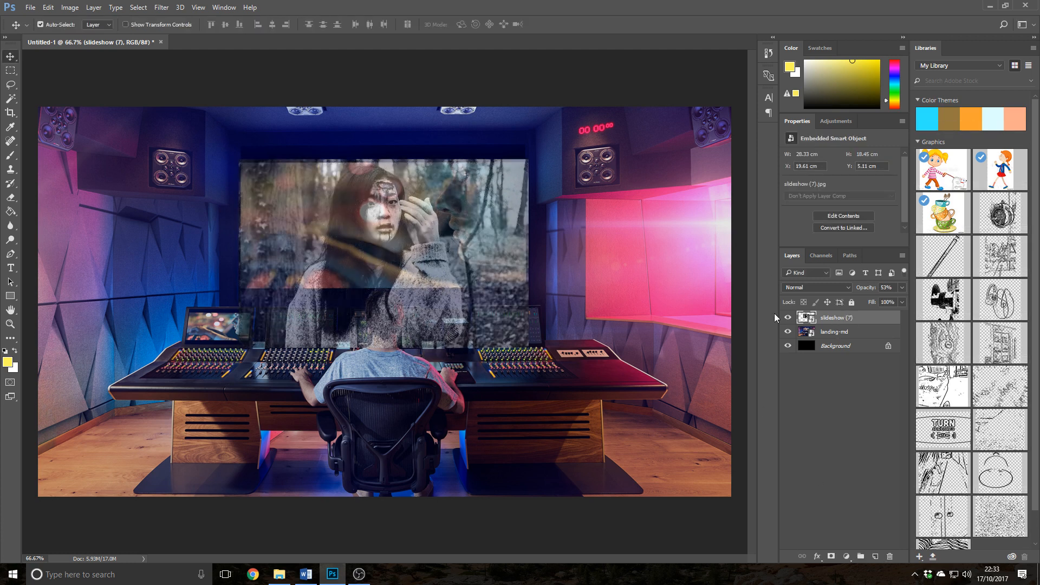
Step: Hide the slideshow (7) layer and activate the Quick Selection tool
left_click(788, 318)
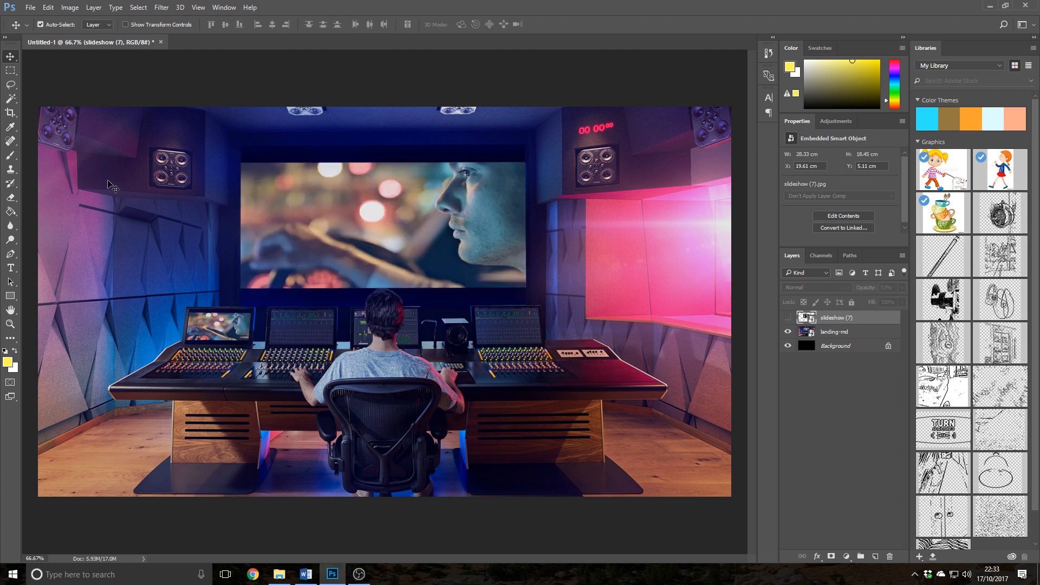
left_click(13, 86)
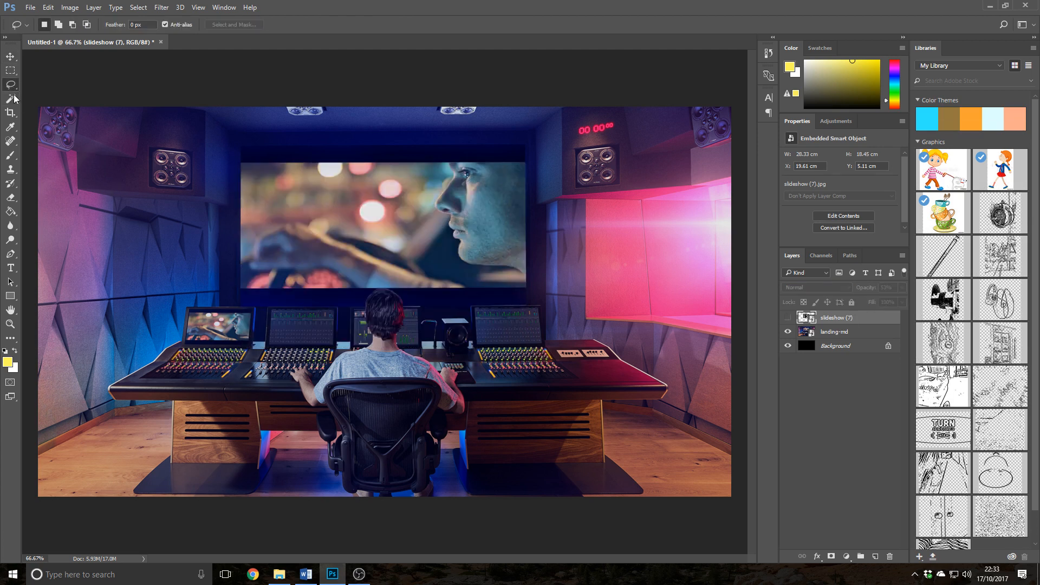
right_click(14, 99)
left_click(79, 100)
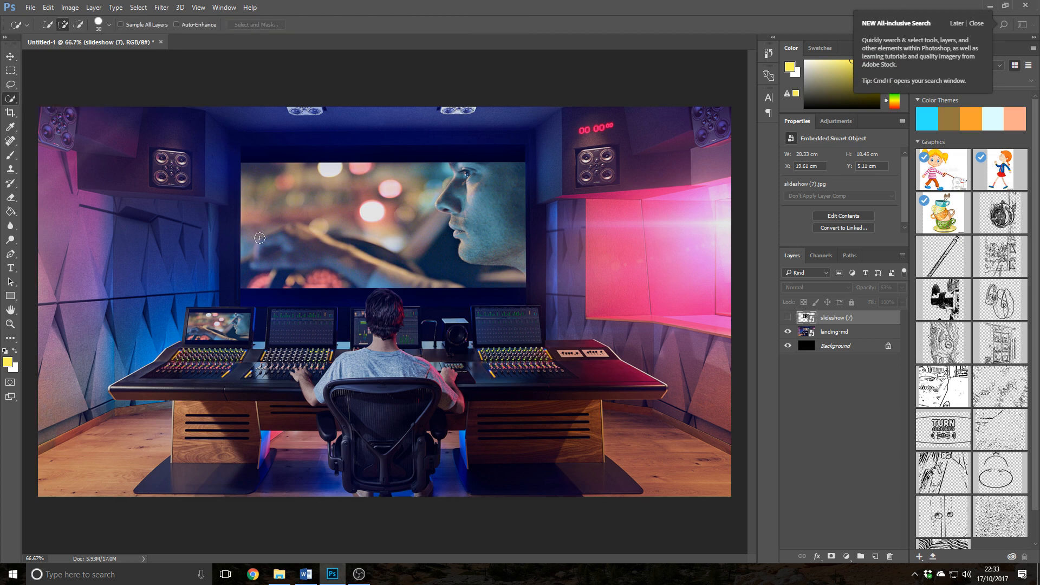
Step: Try to select the large wall screen's picture with Quick Selection, subtracting and adding areas, and clear the selection
mouse_move(249, 169)
left_mouse_down()
mouse_move(278, 273)
mouse_move(426, 257)
mouse_move(355, 260)
mouse_move(297, 282)
mouse_move(501, 286)
mouse_move(516, 237)
mouse_move(497, 198)
mouse_move(351, 167)
mouse_move(521, 179)
mouse_move(446, 166)
mouse_move(513, 165)
mouse_move(509, 182)
mouse_move(323, 212)
mouse_move(344, 208)
left_mouse_up()
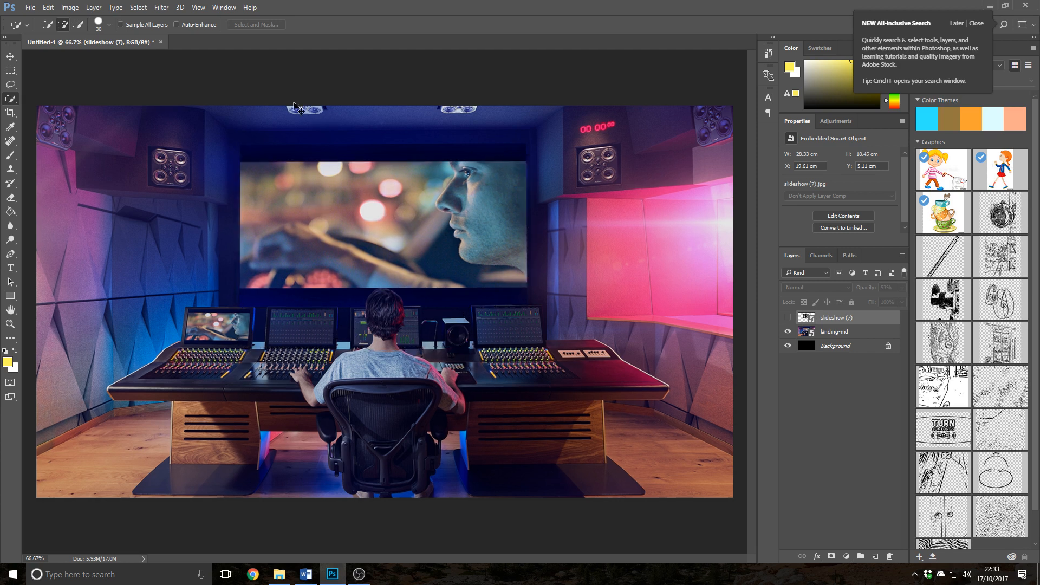
key("ctrl+plus")
key("ctrl+plus")
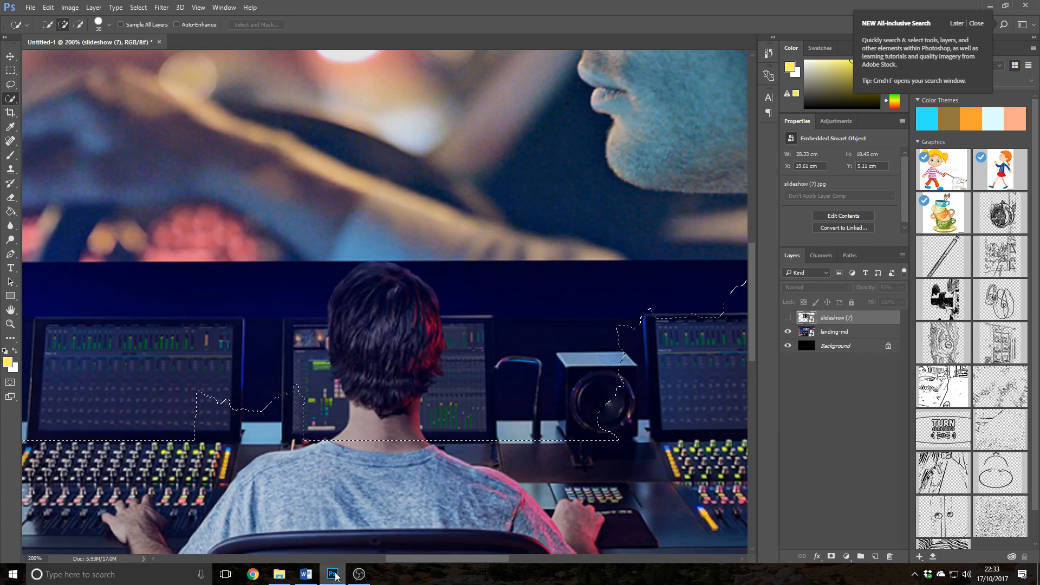
left_click_drag(457, 558, 407, 559)
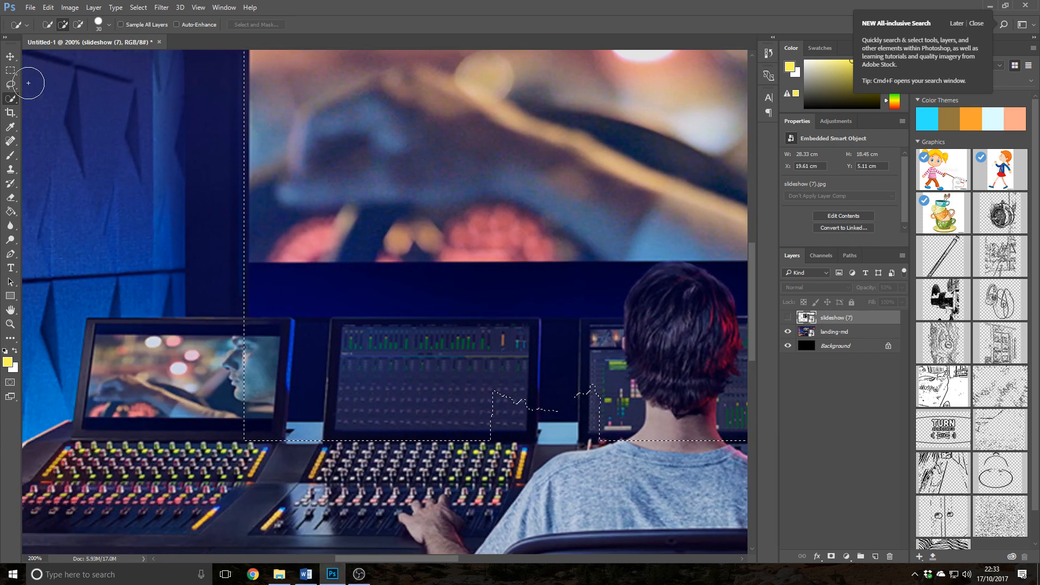
key("alt")
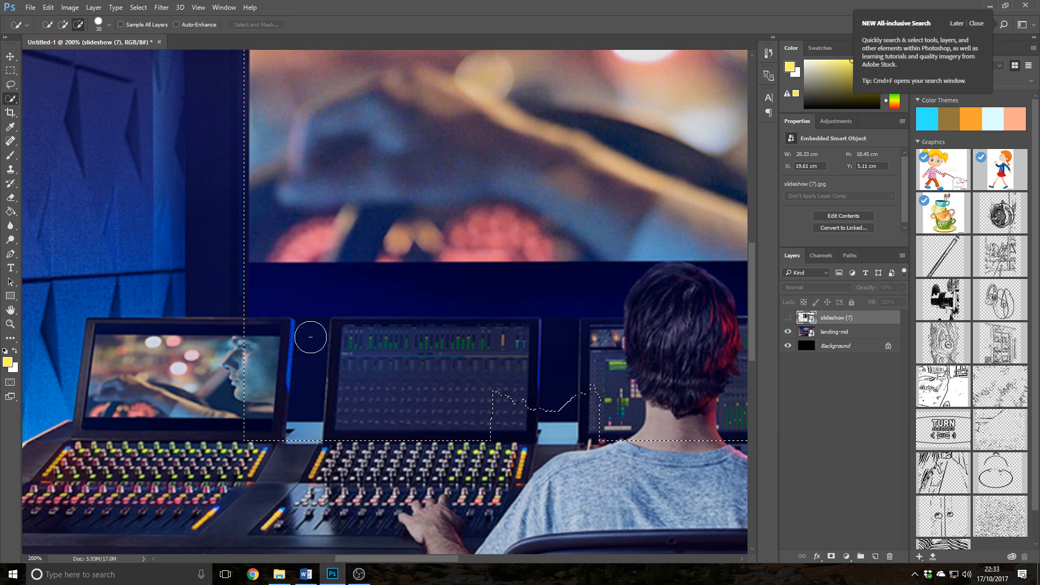
mouse_move(236, 293)
left_mouse_down()
mouse_move(288, 427)
mouse_move(428, 439)
mouse_move(395, 399)
mouse_move(547, 396)
mouse_move(463, 337)
mouse_move(471, 321)
mouse_move(371, 309)
mouse_move(413, 298)
mouse_move(360, 243)
mouse_move(336, 245)
left_mouse_up()
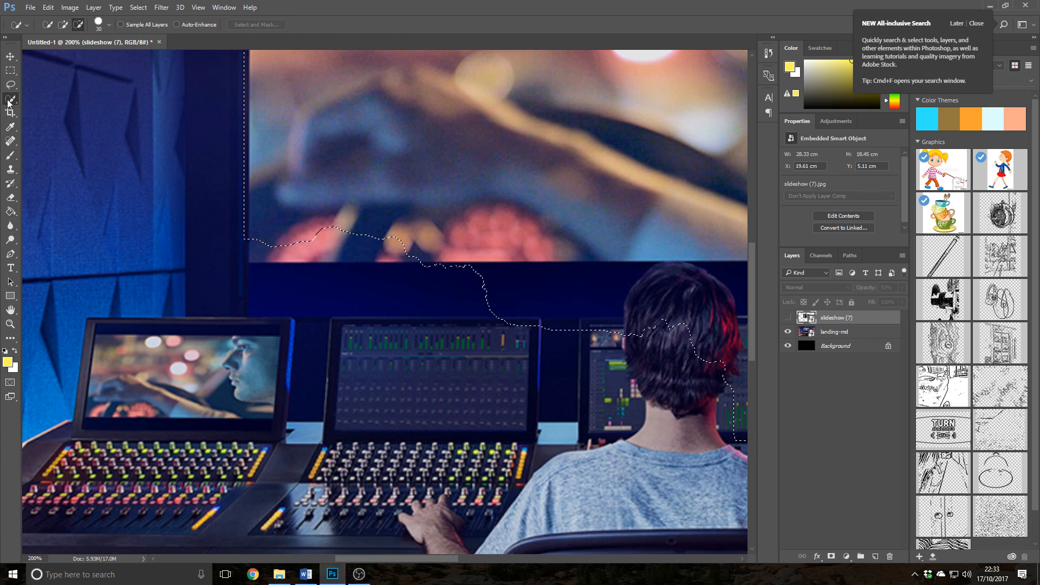
left_click(62, 25)
mouse_move(334, 179)
left_mouse_down()
mouse_move(367, 232)
mouse_move(412, 234)
mouse_move(295, 236)
mouse_move(339, 273)
mouse_move(303, 260)
mouse_move(311, 250)
left_mouse_up()
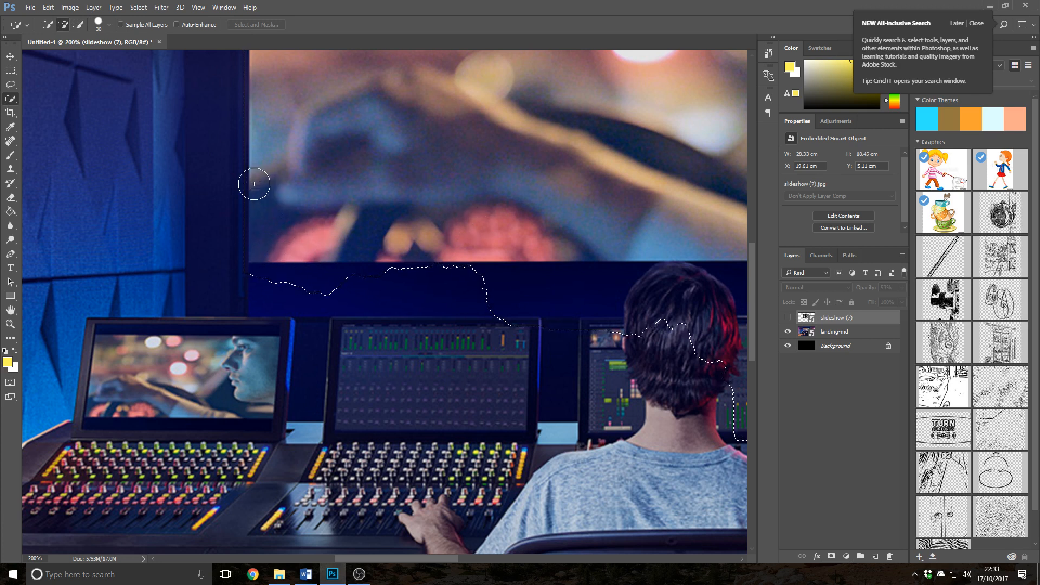
key("ctrl+d")
key("ctrl+minus")
key("ctrl+minus")
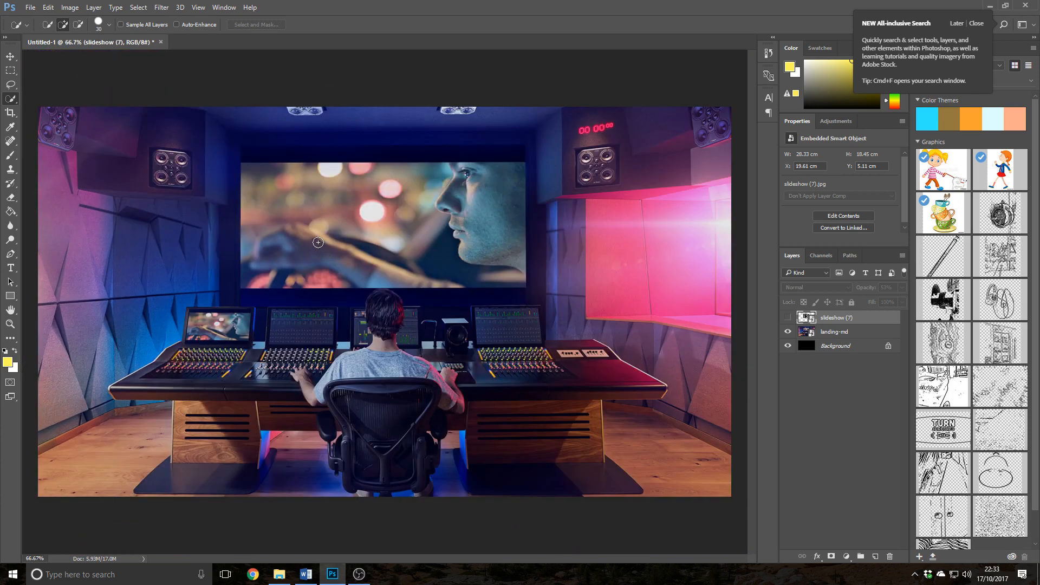
Step: Select the large wall screen's picture area with the Rectangular Marquee tool
key("ctrl+plus")
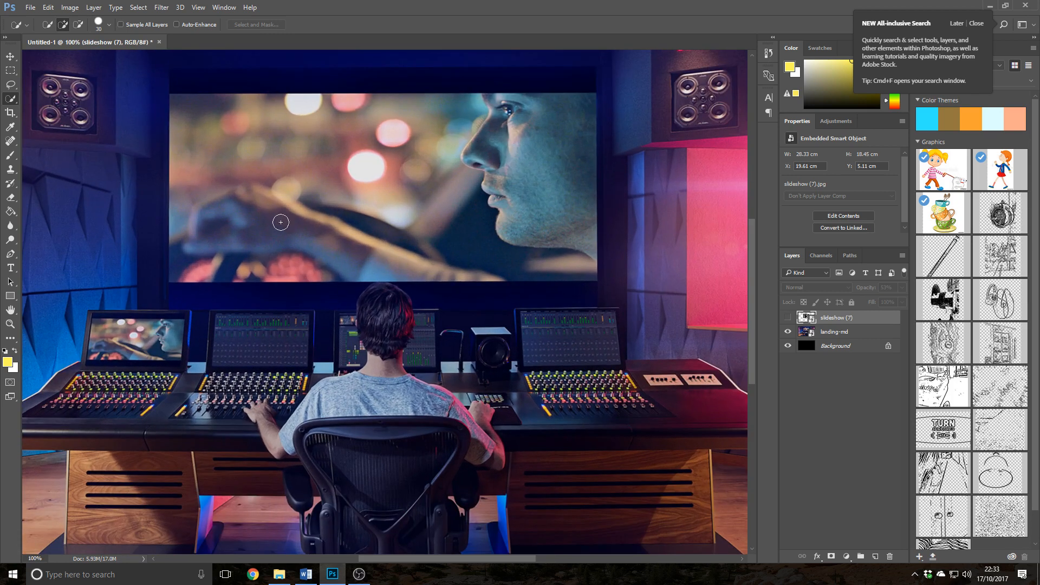
left_click(10, 70)
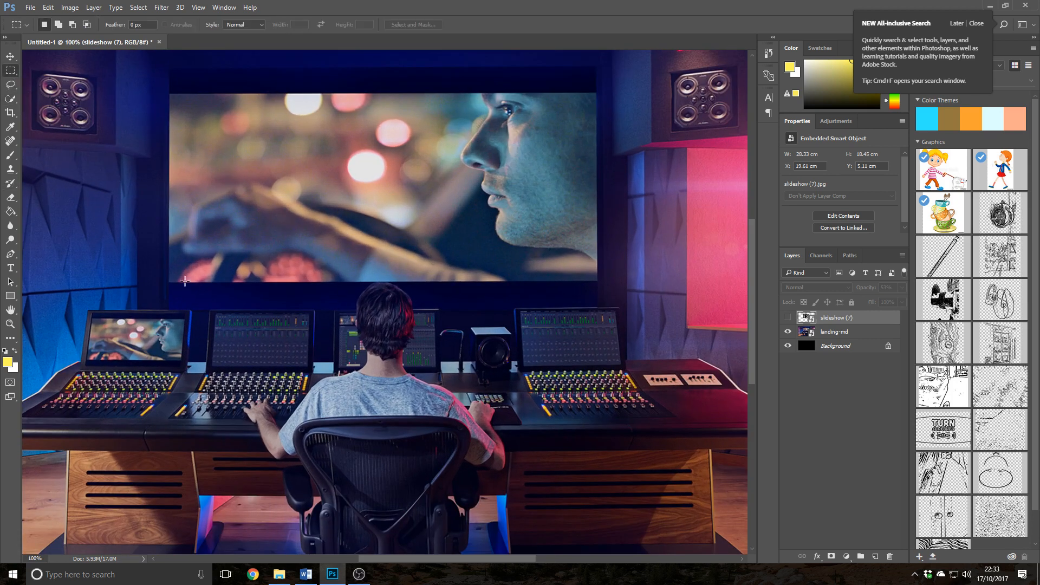
left_click_drag(168, 93, 596, 280)
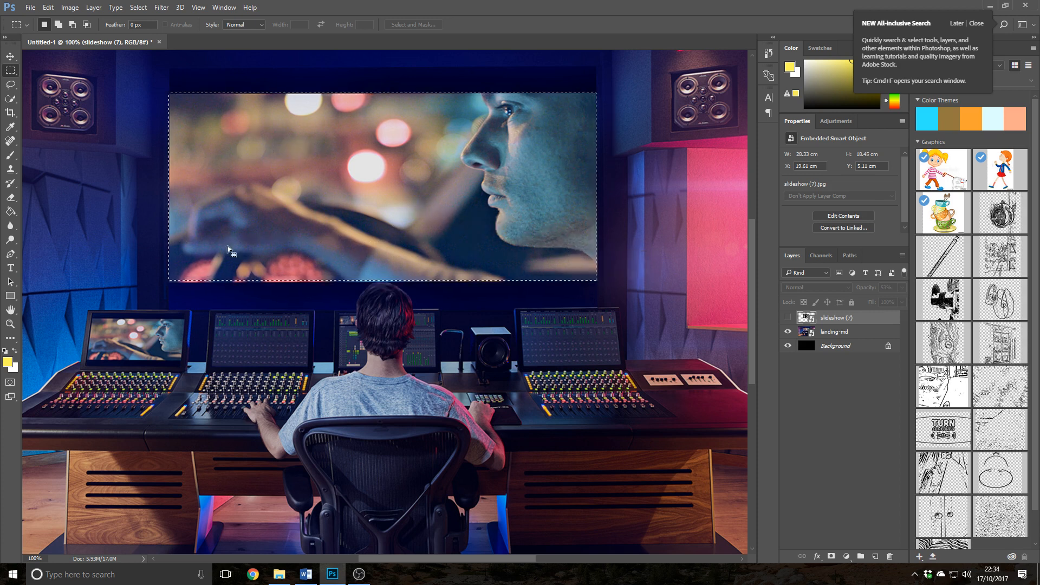
Step: Inspect the selection's edges and corners up close and align them with the borders of the wall screen's picture
left_click(192, 321)
key("ctrl+plus")
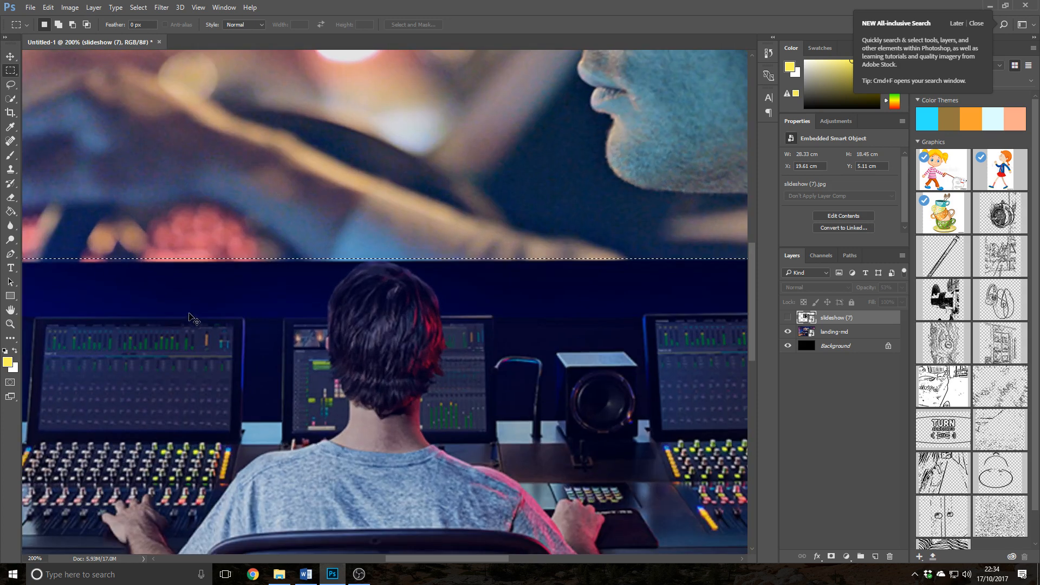
left_click_drag(413, 558, 330, 551)
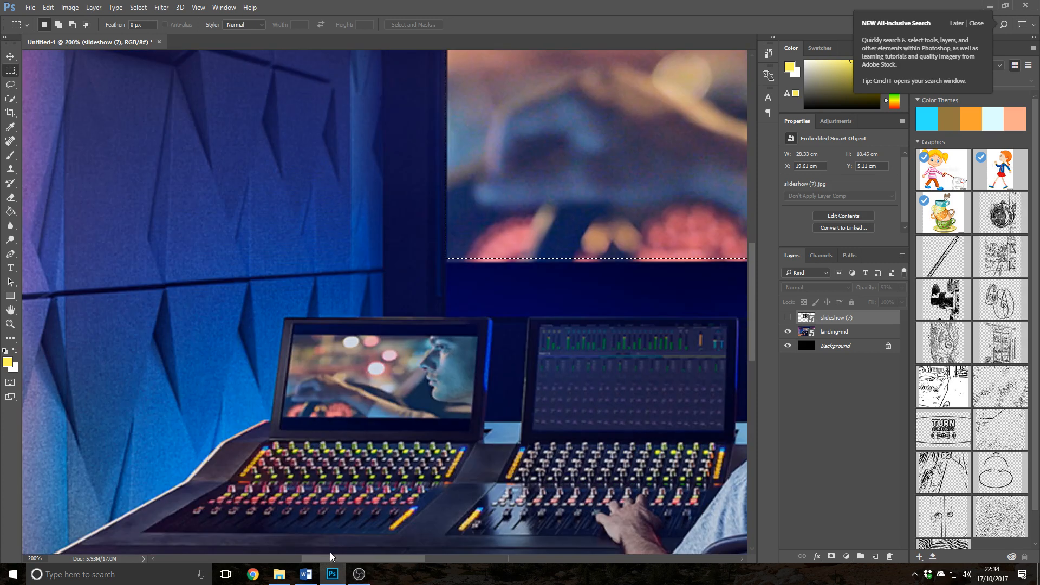
scroll(515, 332, "up", 5)
scroll(516, 333, "up", 3)
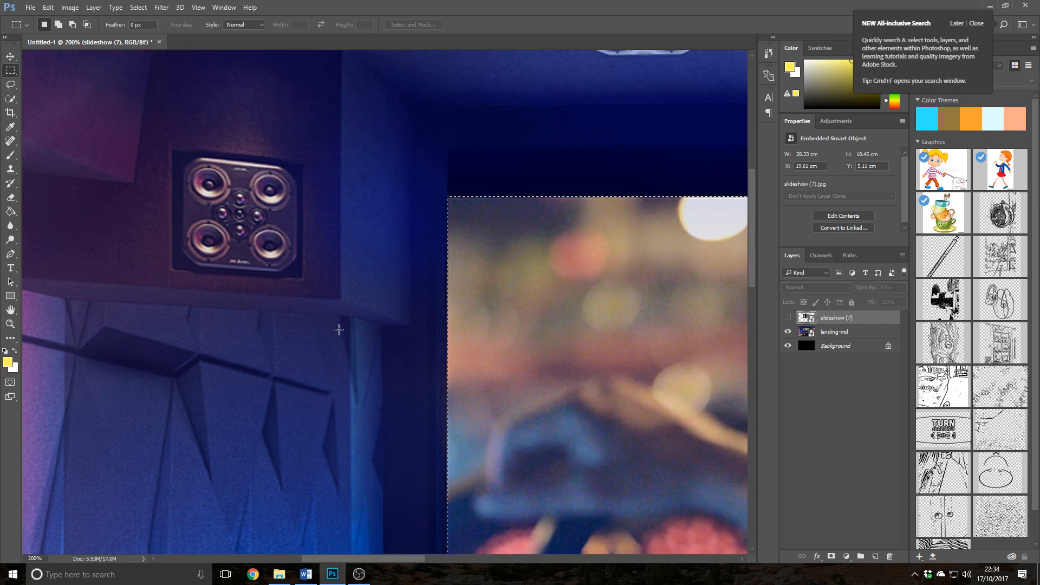
scroll(440, 465, "down", 1)
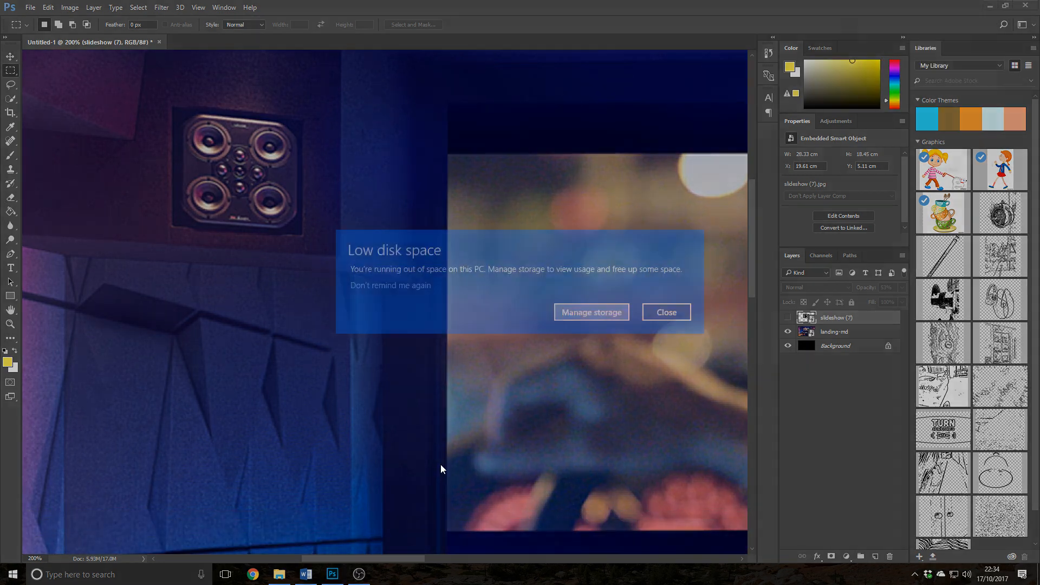
left_click(677, 317)
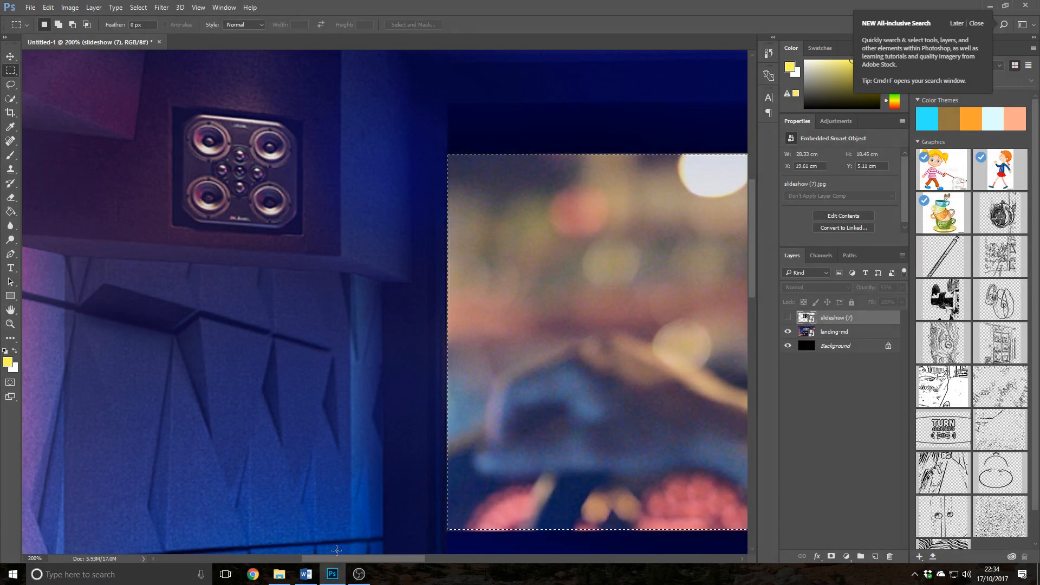
left_click_drag(397, 556, 531, 551)
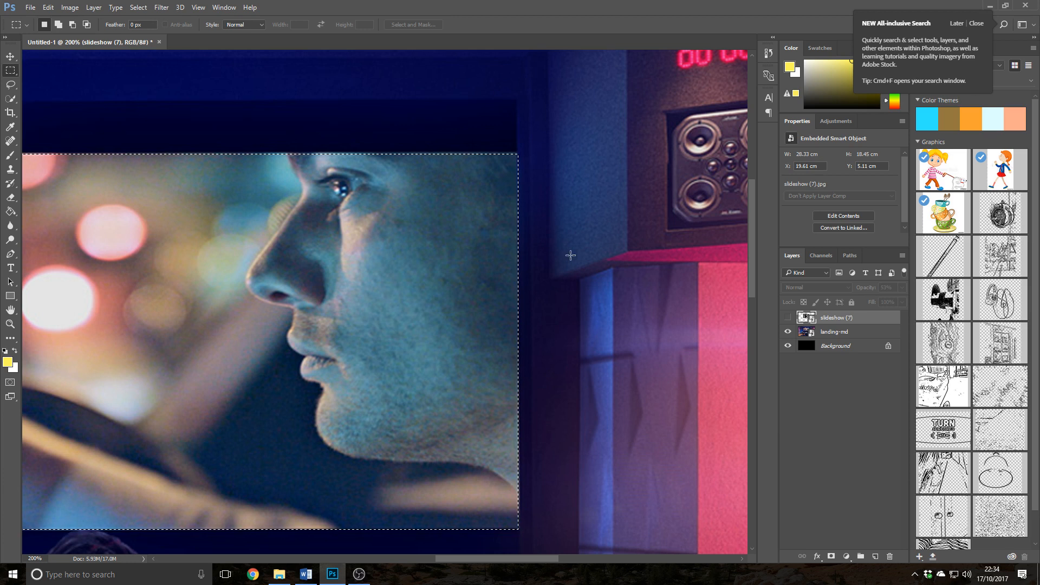
left_click_drag(487, 559, 459, 562)
left_click_drag(639, 471, 644, 472)
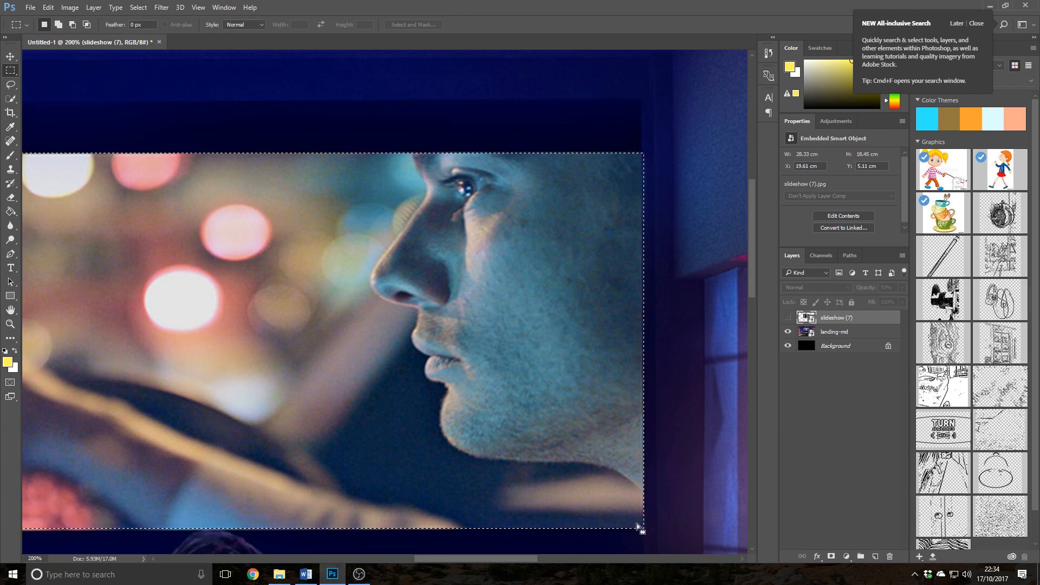
left_click(604, 558)
left_click_drag(604, 558, 375, 561)
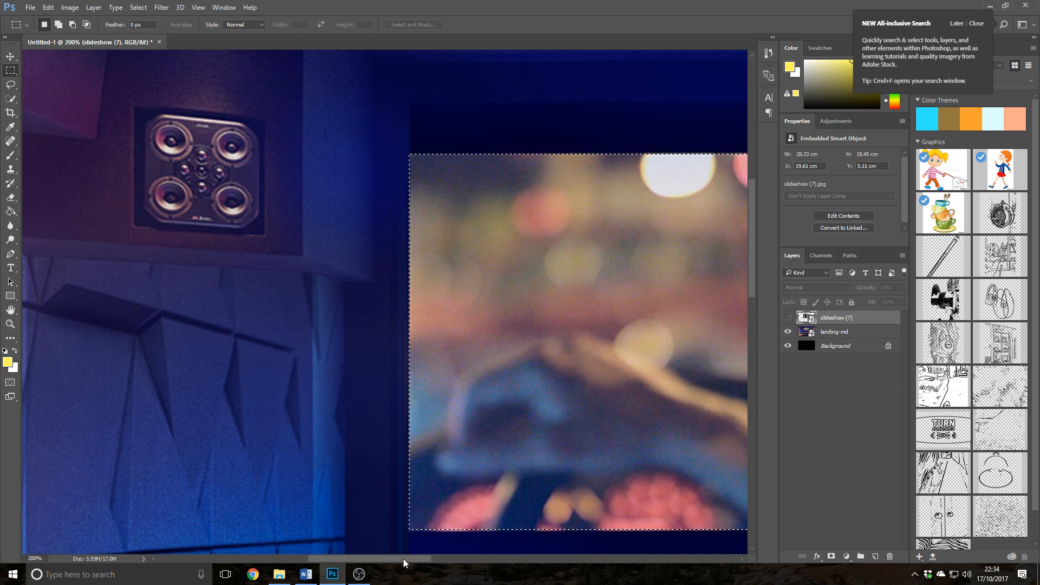
left_click_drag(406, 559, 502, 556)
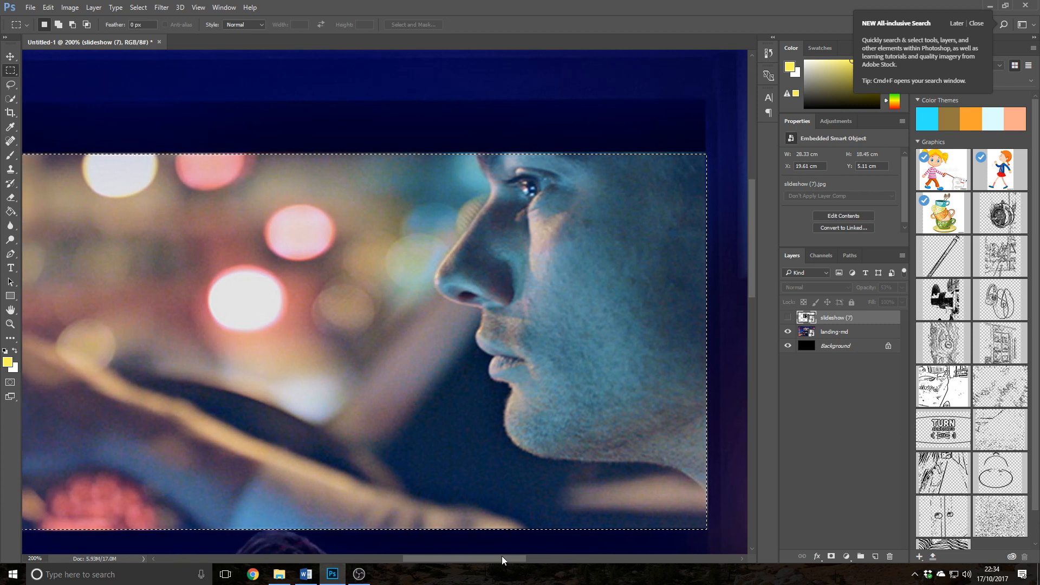
mouse_move(501, 556)
left_mouse_down()
mouse_move(428, 554)
mouse_move(502, 561)
mouse_move(494, 558)
left_mouse_up()
key("ctrl+minus")
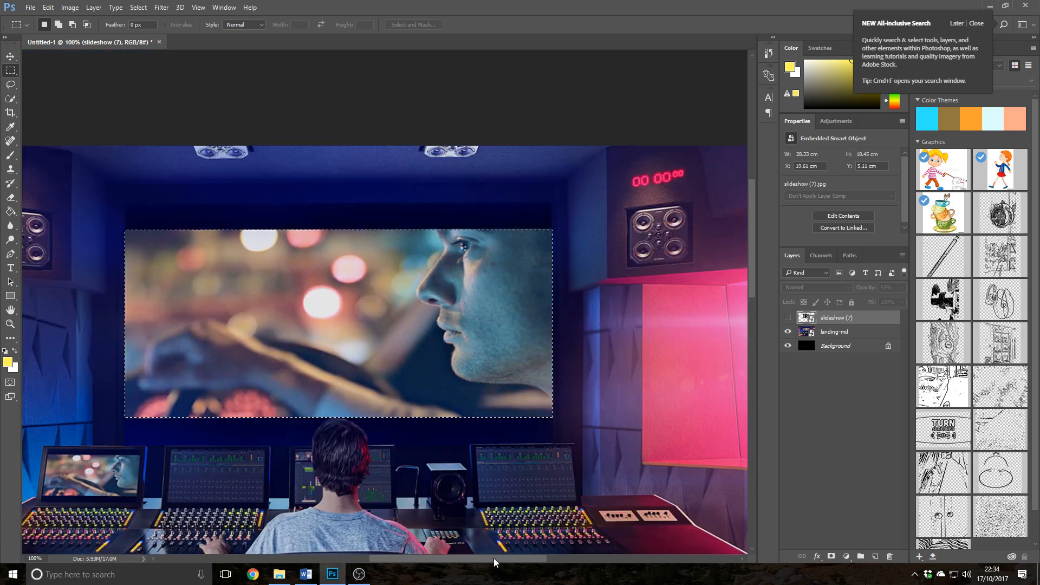
Step: Show the slideshow (7) layer at 100% opacity and mask it to the wall screen selection
left_click(788, 318)
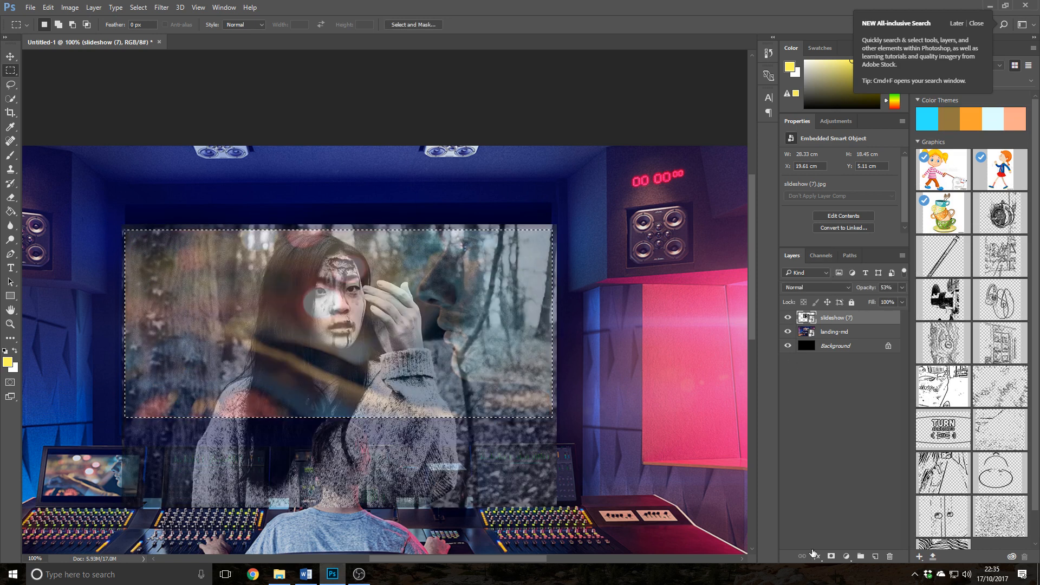
left_click(902, 287)
left_click_drag(892, 300, 964, 307)
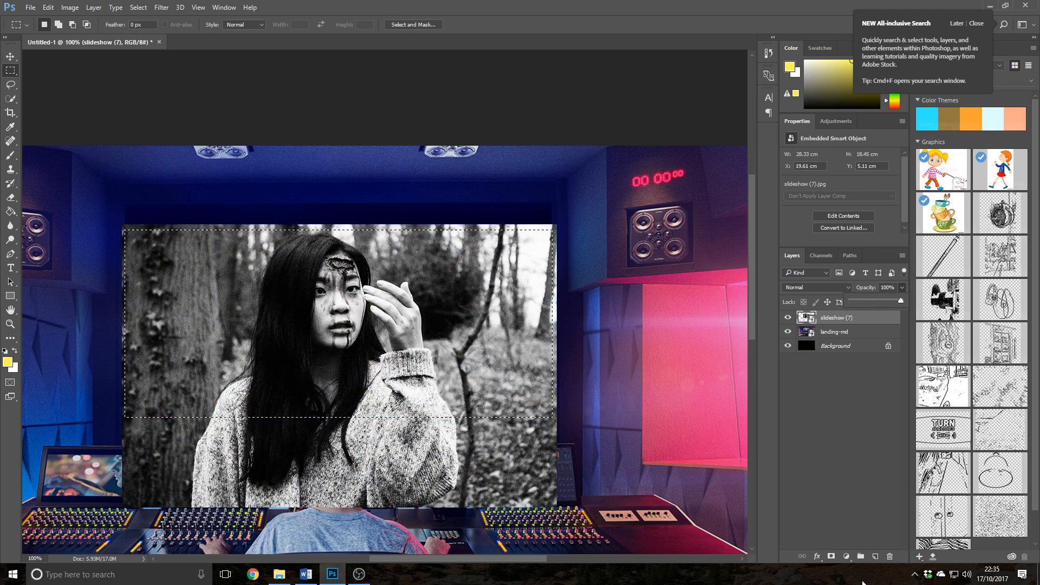
left_click(832, 557)
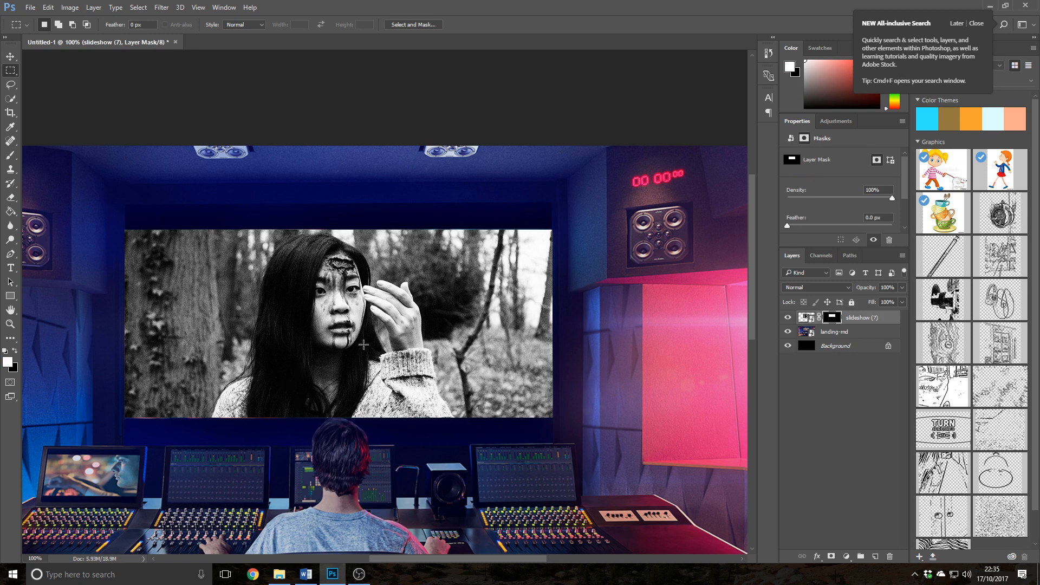
Step: Try to nudge the slideshow (7) image upward over the wall screen, and undo the move
left_click(9, 56)
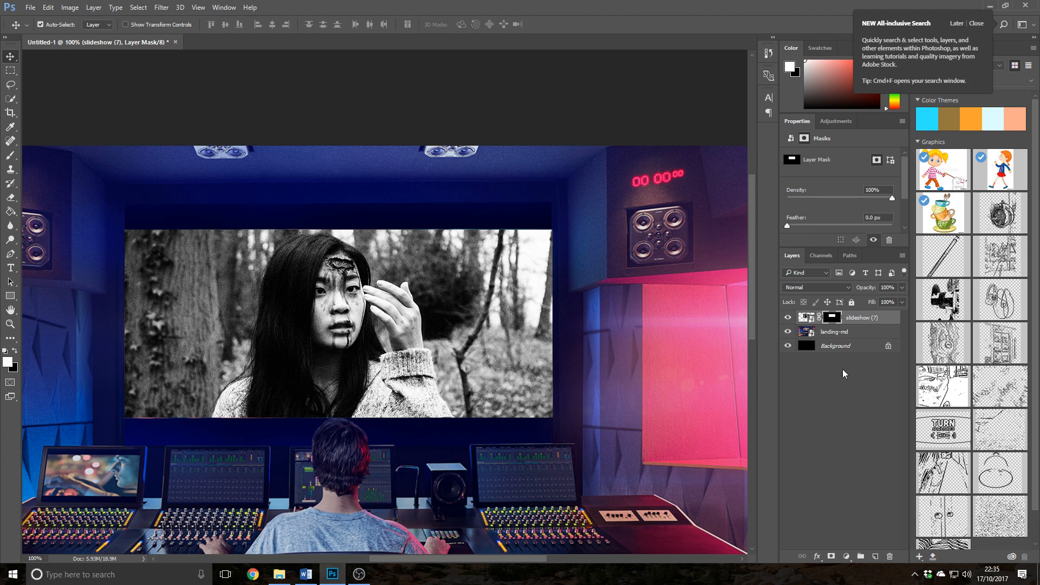
left_click(806, 317)
key("Up")
key("Up")
key("Up")
key("Up")
key("Up")
key("Up")
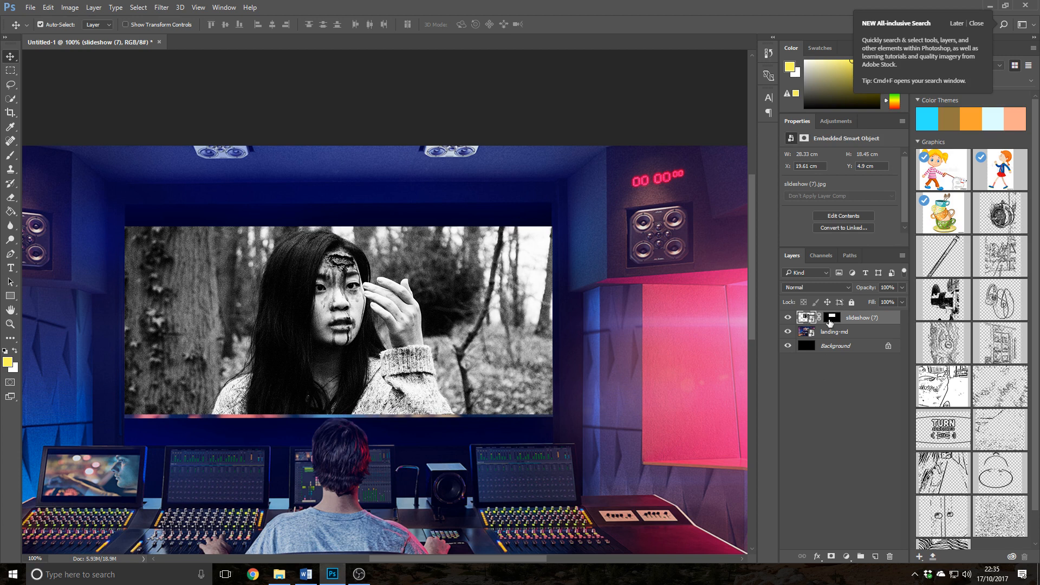
key("ctrl+z")
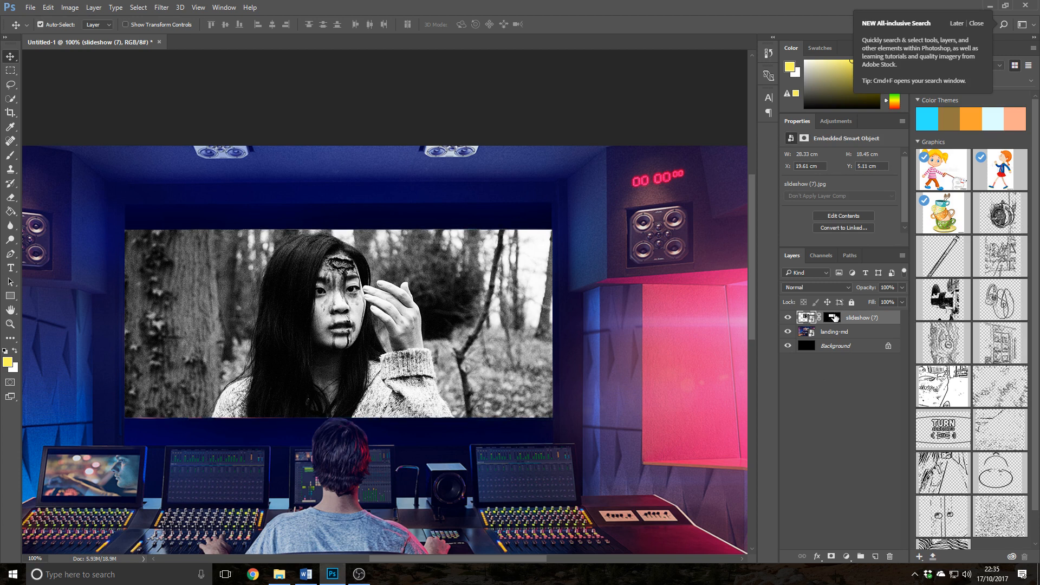
Step: Examine how the composite reads at reduced size and at 66.7% zoom, and deselect all layers
key("ctrl+minus")
key("ctrl+minus")
key("ctrl+minus")
key("ctrl+minus")
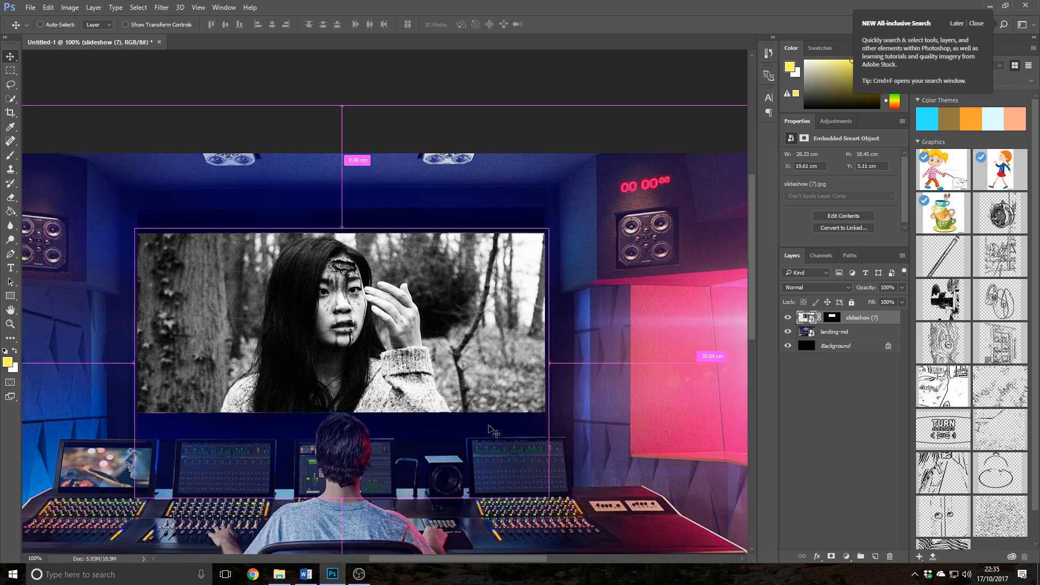
key("ctrl+minus")
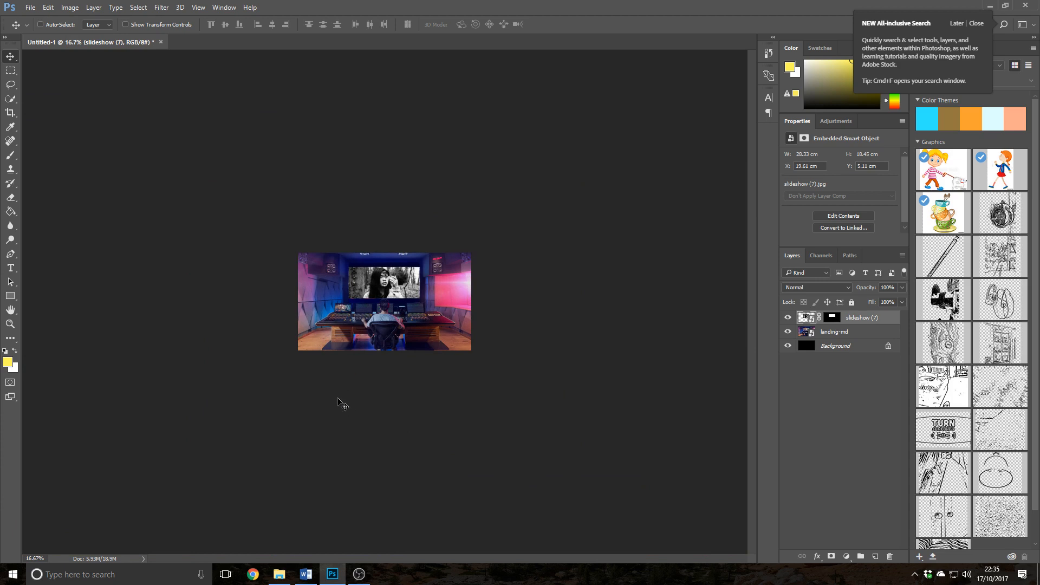
key("ctrl+plus")
key("ctrl+plus")
key("ctrl+plus")
key("ctrl+plus")
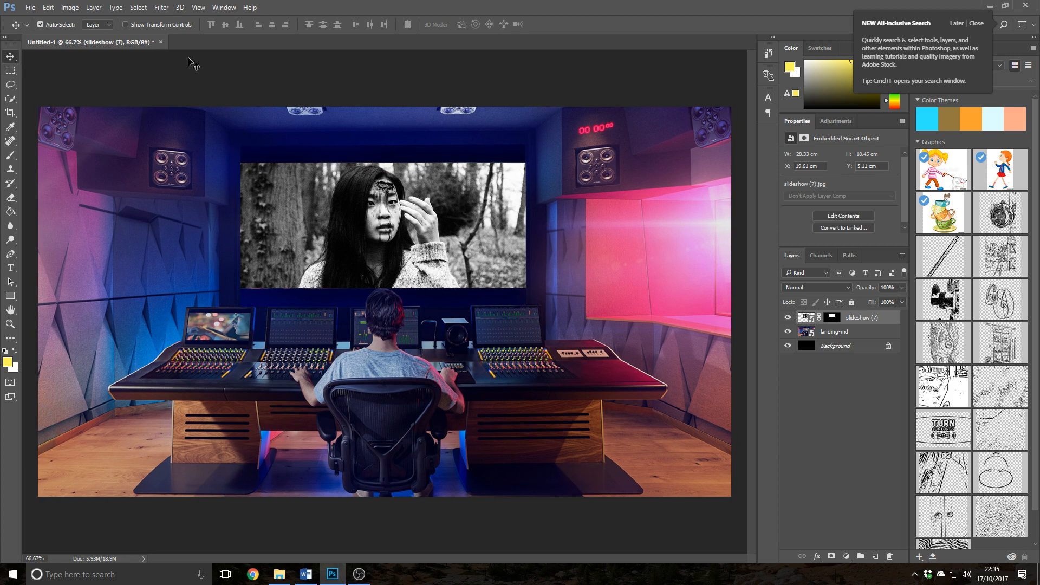
left_click(855, 368)
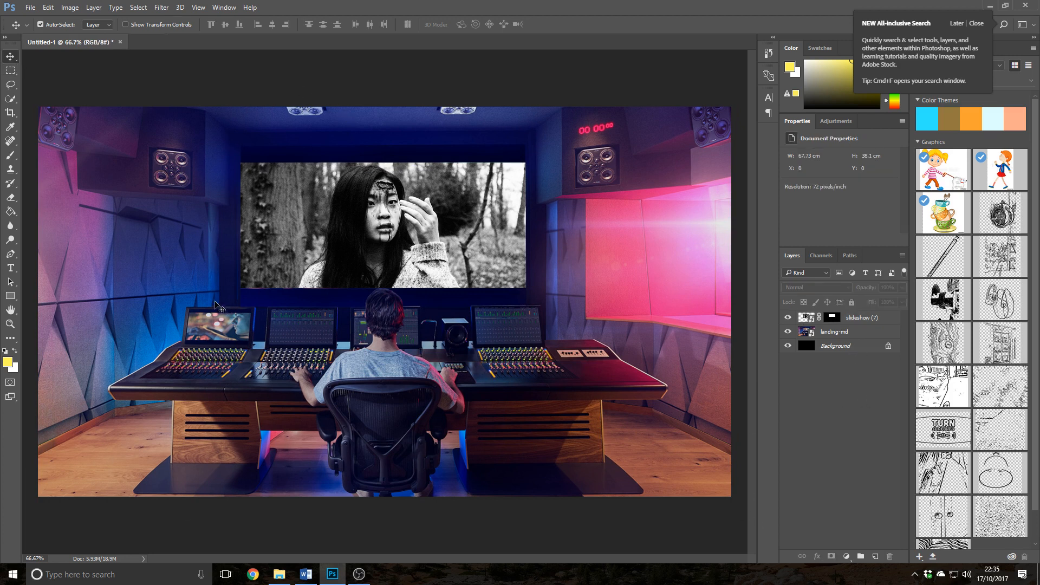
Step: Place the crawl simone image from the Assets folder over the canvas at X 964, Y 540 px, and commit
left_click(279, 574)
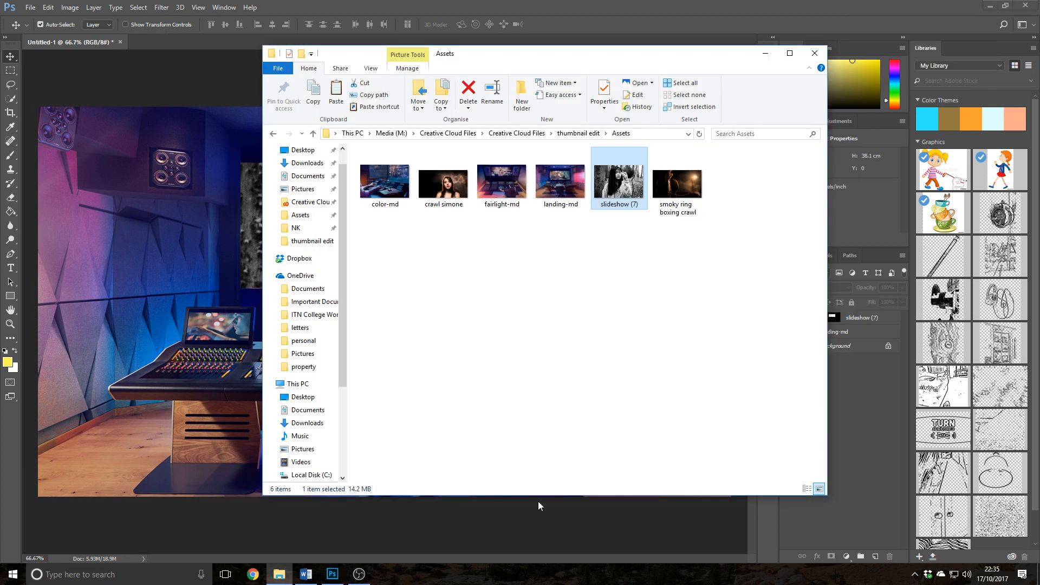
left_click_drag(442, 187, 249, 521)
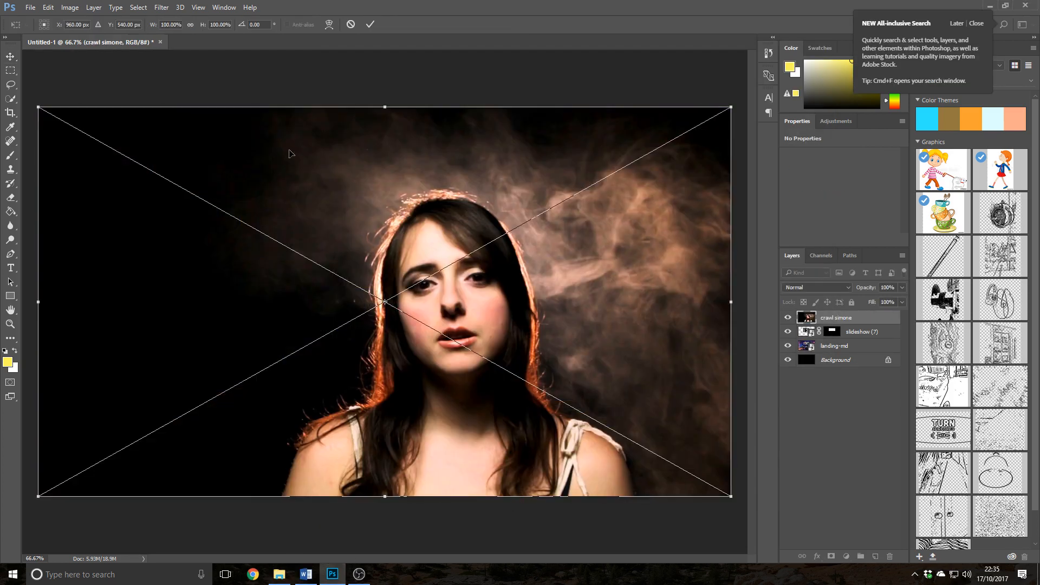
mouse_move(350, 407)
left_mouse_down()
mouse_move(418, 404)
mouse_move(351, 407)
left_mouse_up()
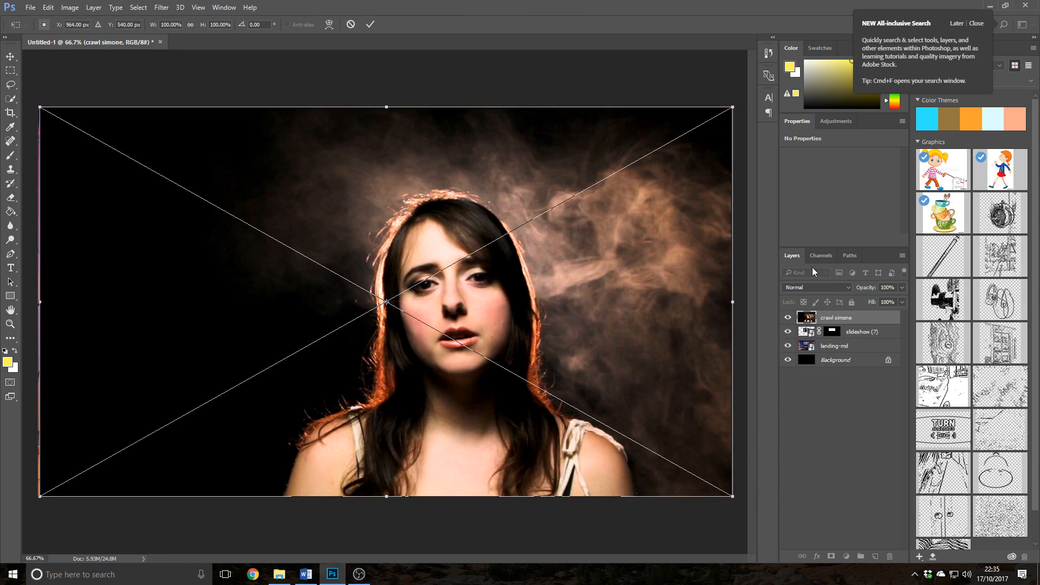
left_click(805, 288)
Step: Try the Lighten, Difference, Darken, Overlay and Dissolve blend modes on the crawl simone layer
left_click(805, 289)
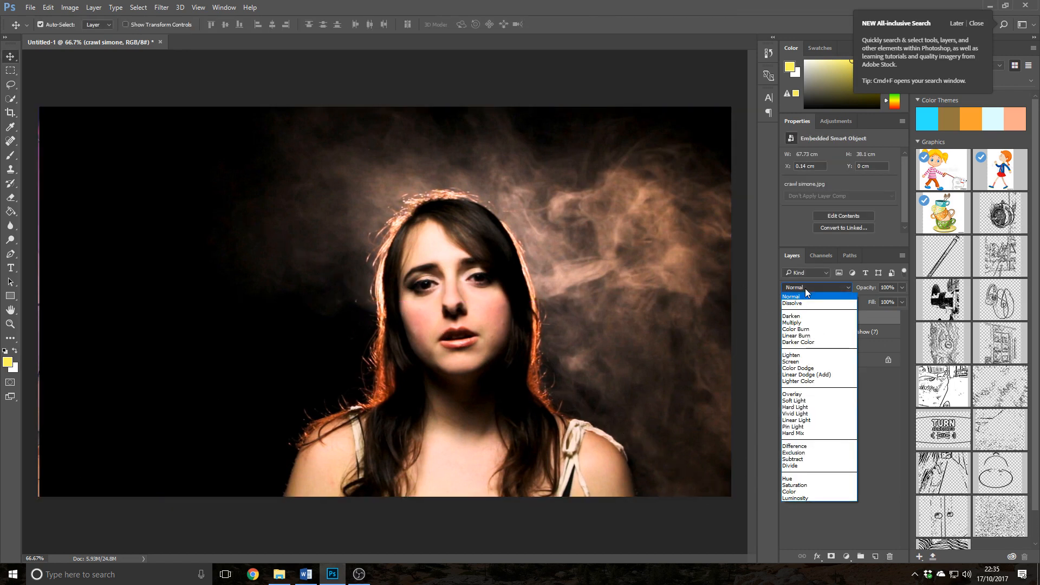
left_click(802, 356)
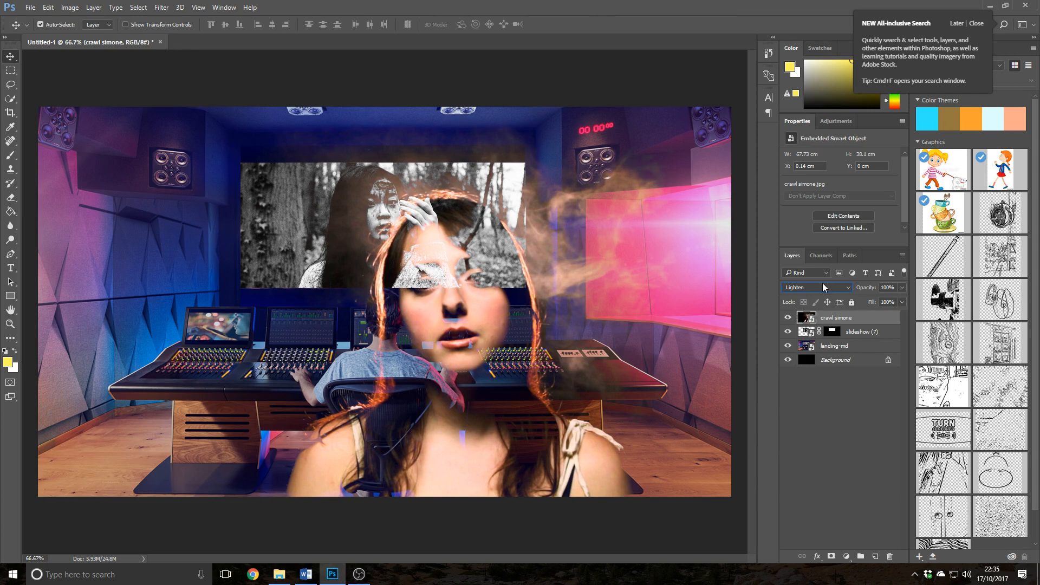
left_click(823, 284)
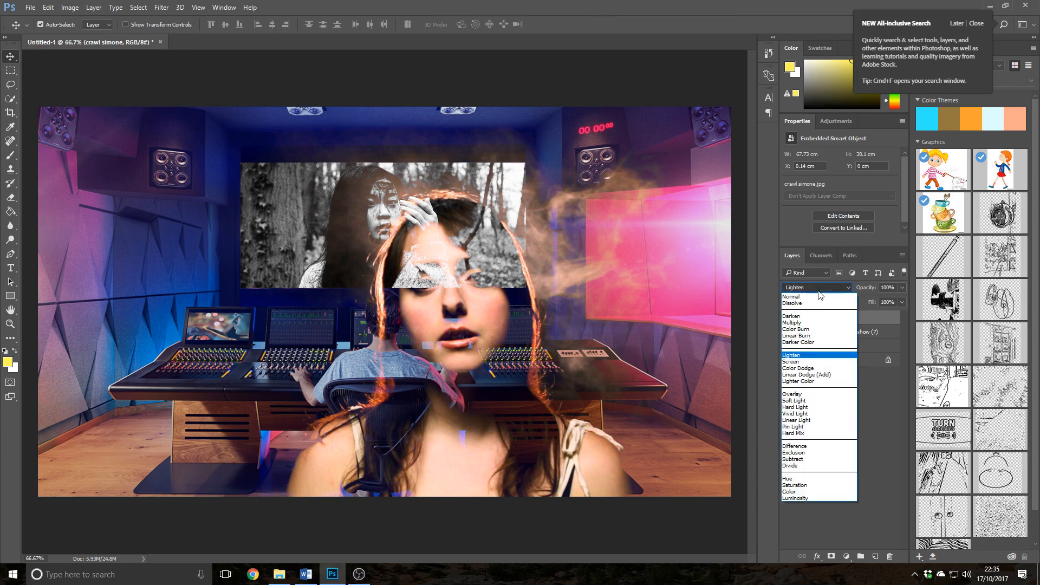
left_click(795, 446)
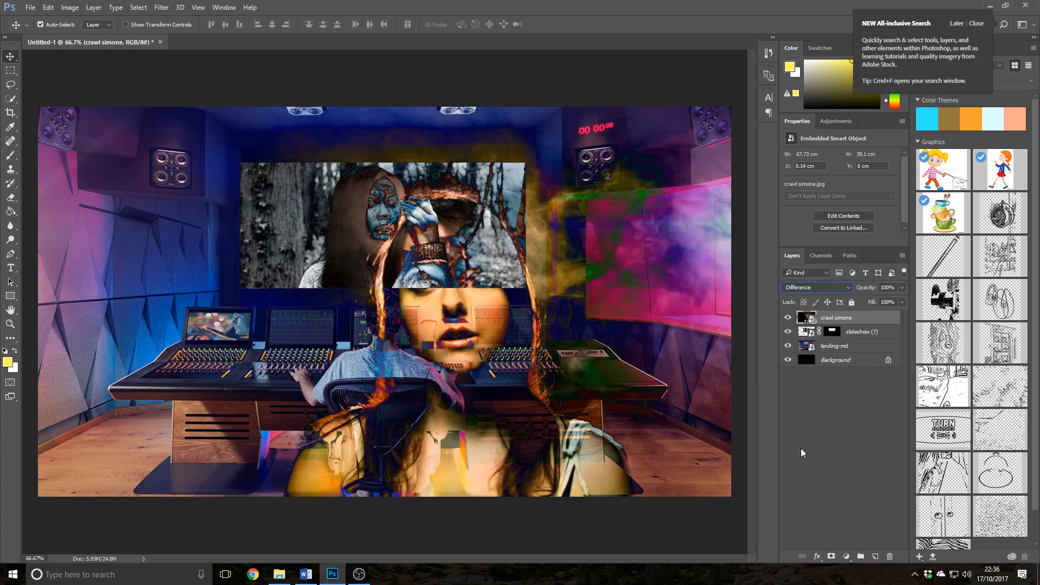
left_click(820, 285)
left_click(798, 316)
left_click(801, 285)
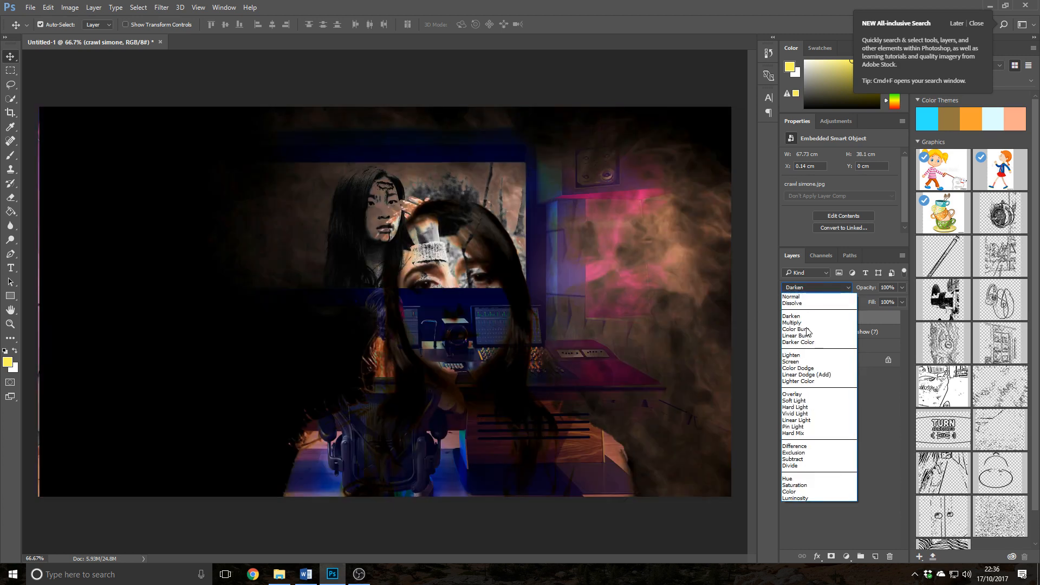
left_click(829, 394)
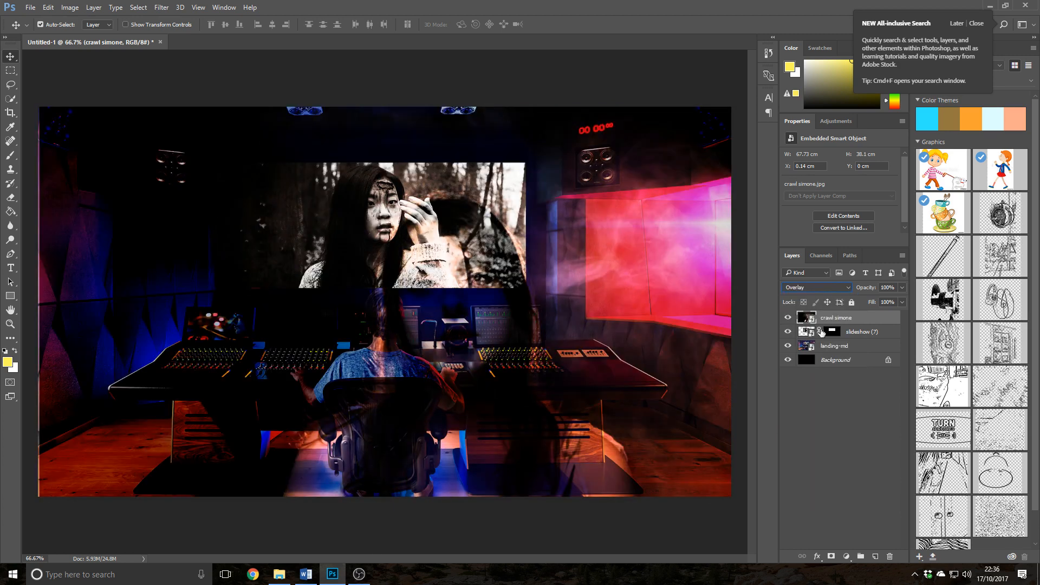
left_click(817, 289)
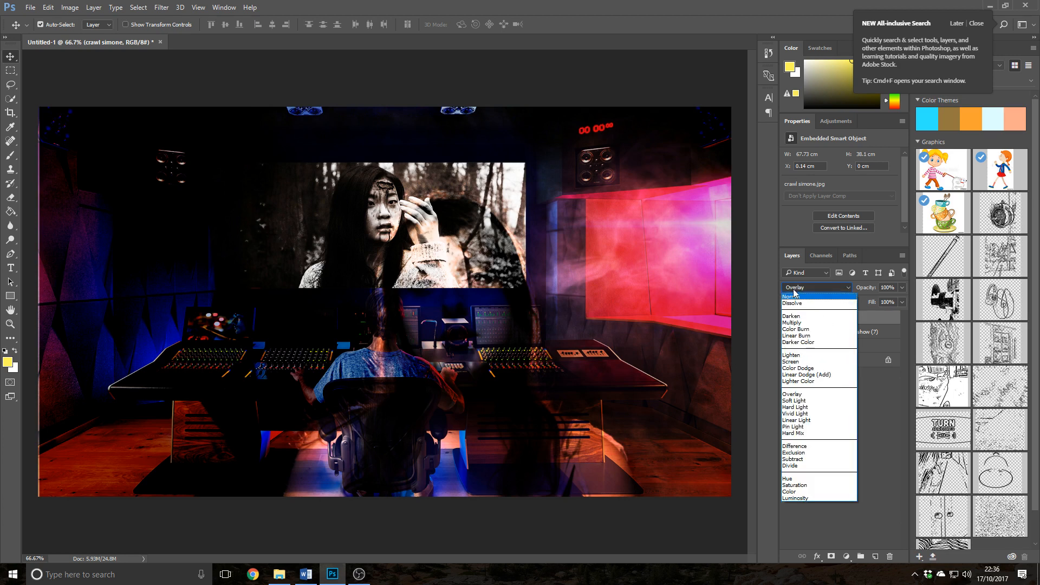
left_click(803, 303)
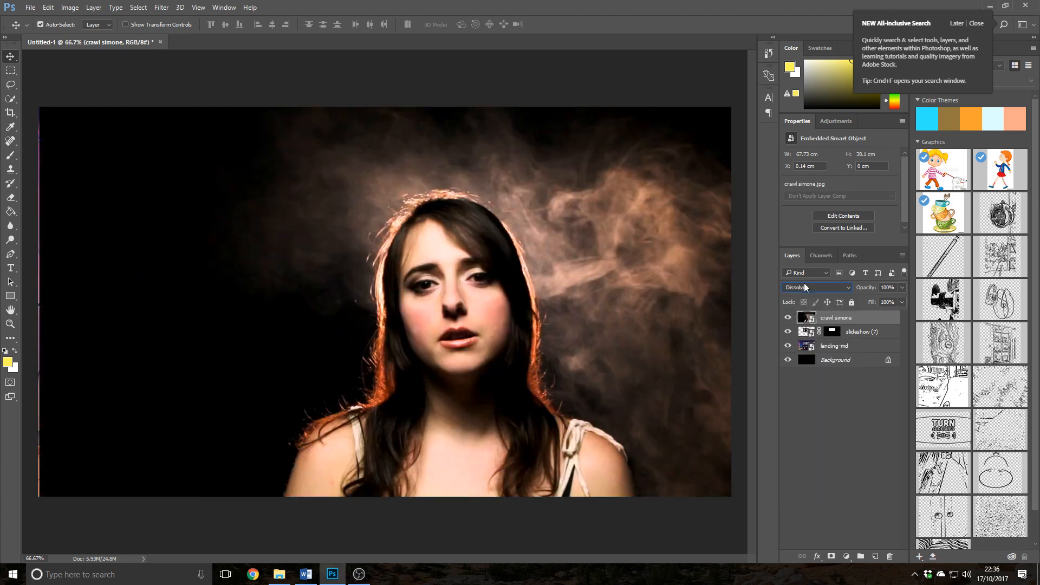
Step: Set the crawl simone layer's blend mode to Normal and add a layer mask to it
left_click(802, 282)
left_click(805, 298)
left_click(830, 557)
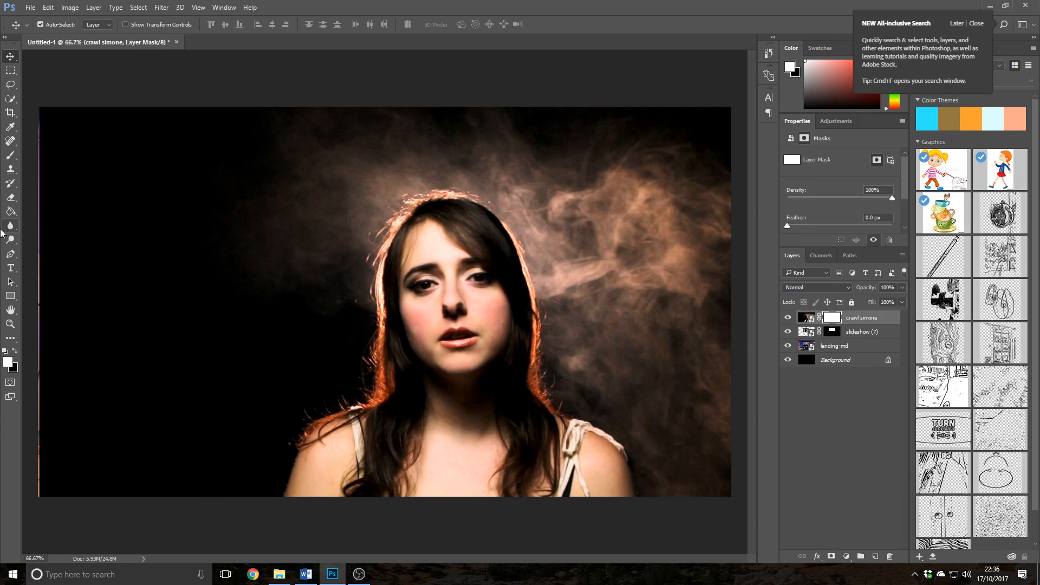
Step: Paint the crawl simone mask black with a soft 117 px brush to reveal the studio's left wall and part of the mixing console
left_click(10, 157)
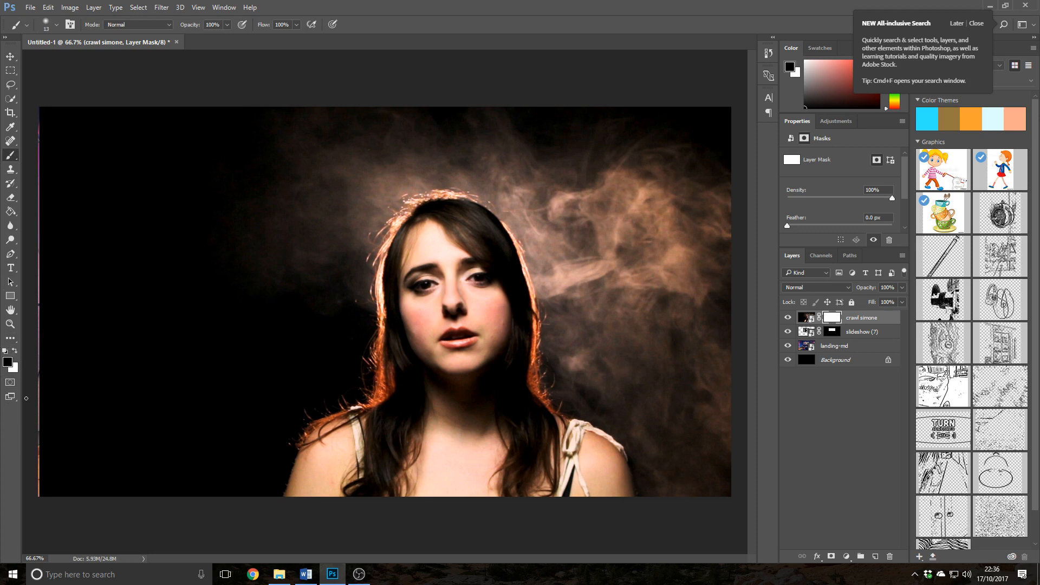
left_click(55, 25)
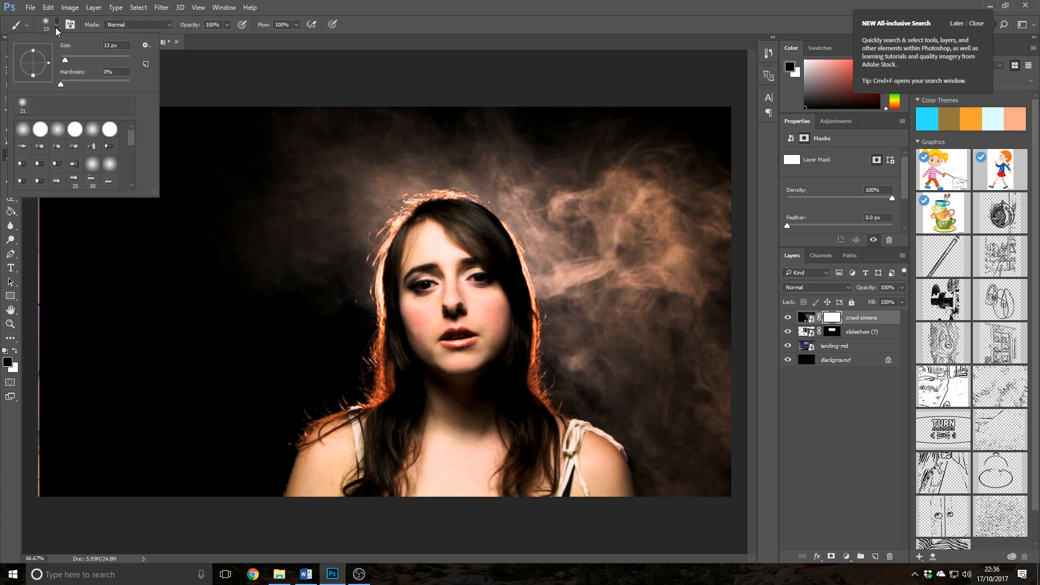
key("Tab")
left_click(381, 25)
mouse_move(104, 162)
left_mouse_down()
mouse_move(70, 153)
mouse_move(45, 56)
mouse_move(57, 394)
mouse_move(48, 271)
mouse_move(76, 358)
mouse_move(109, 353)
mouse_move(159, 536)
mouse_move(121, 235)
mouse_move(95, 273)
mouse_move(72, 241)
mouse_move(105, 216)
mouse_move(133, 123)
mouse_move(109, 50)
left_mouse_up()
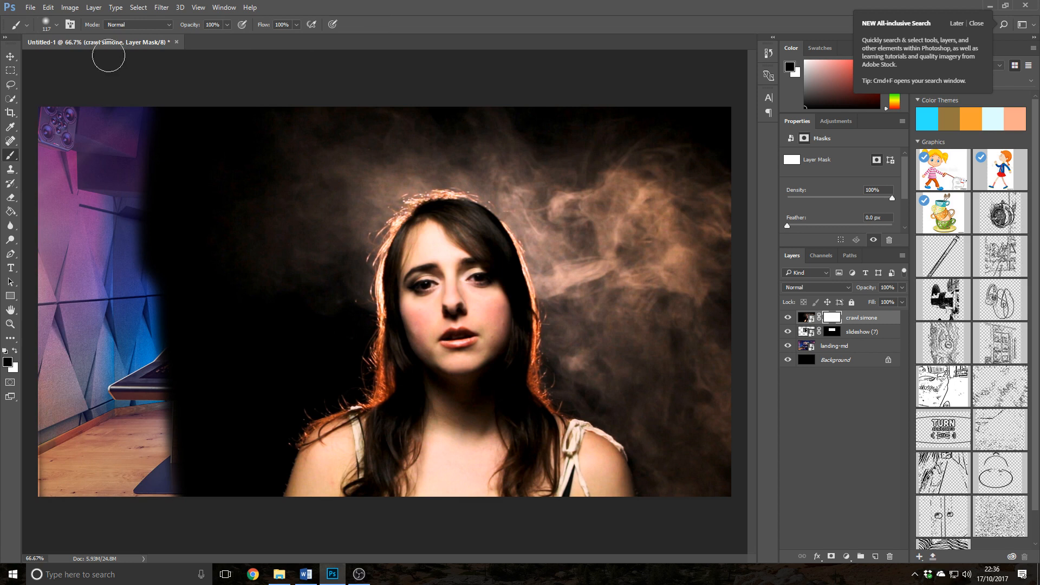
mouse_move(269, 348)
left_mouse_down()
mouse_move(221, 399)
mouse_move(252, 329)
mouse_move(193, 444)
mouse_move(184, 411)
mouse_move(193, 324)
mouse_move(182, 371)
mouse_move(165, 345)
left_mouse_up()
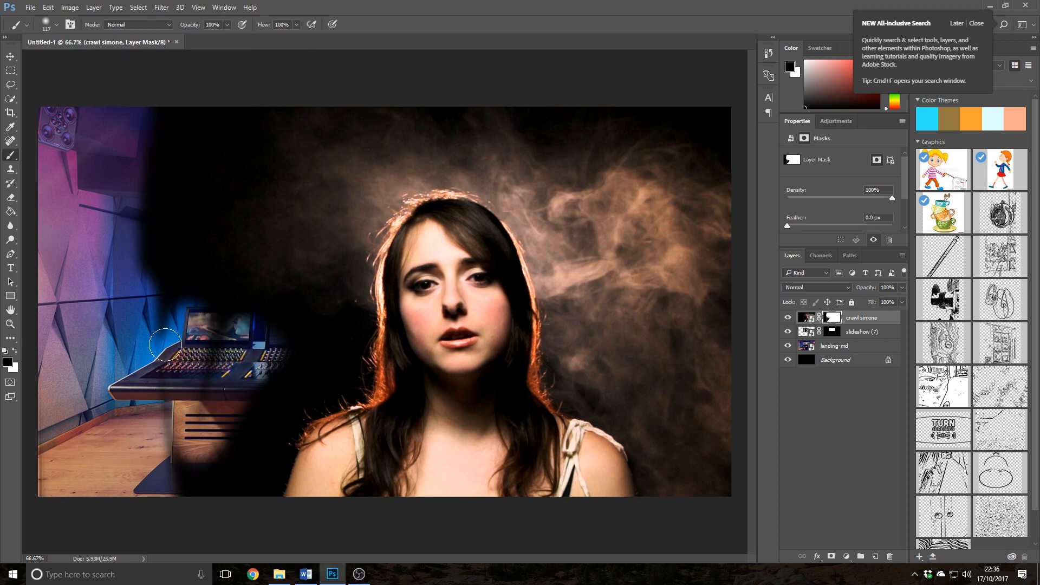
Step: Set the brush hardness to 100% and mask out the portrait's dark background around the left speakers, the console and the upper-right corner
left_click(46, 27)
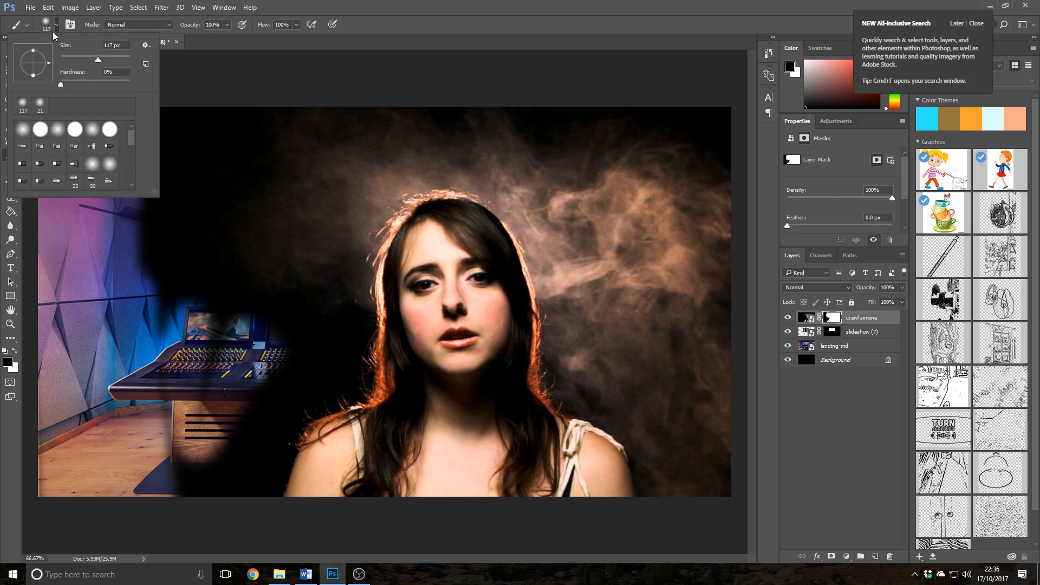
left_click(362, 30)
mouse_move(152, 427)
left_mouse_down()
mouse_move(175, 408)
mouse_move(197, 432)
mouse_move(198, 488)
mouse_move(217, 398)
mouse_move(136, 265)
mouse_move(136, 297)
mouse_move(74, 132)
mouse_move(128, 169)
mouse_move(155, 121)
mouse_move(136, 186)
mouse_move(197, 151)
mouse_move(237, 83)
mouse_move(162, 168)
mouse_move(147, 276)
mouse_move(175, 311)
mouse_move(233, 336)
mouse_move(325, 348)
mouse_move(268, 384)
mouse_move(237, 496)
mouse_move(209, 478)
mouse_move(261, 485)
mouse_move(241, 466)
mouse_move(264, 448)
mouse_move(267, 457)
mouse_move(255, 428)
mouse_move(298, 377)
mouse_move(327, 364)
mouse_move(323, 347)
mouse_move(272, 333)
mouse_move(286, 309)
mouse_move(288, 325)
mouse_move(236, 316)
mouse_move(255, 320)
mouse_move(196, 325)
mouse_move(228, 308)
mouse_move(209, 297)
mouse_move(191, 246)
mouse_move(186, 289)
mouse_move(161, 238)
mouse_move(174, 276)
mouse_move(184, 199)
mouse_move(184, 214)
mouse_move(248, 101)
left_mouse_up()
mouse_move(731, 93)
left_mouse_down()
mouse_move(723, 112)
mouse_move(744, 143)
left_mouse_up()
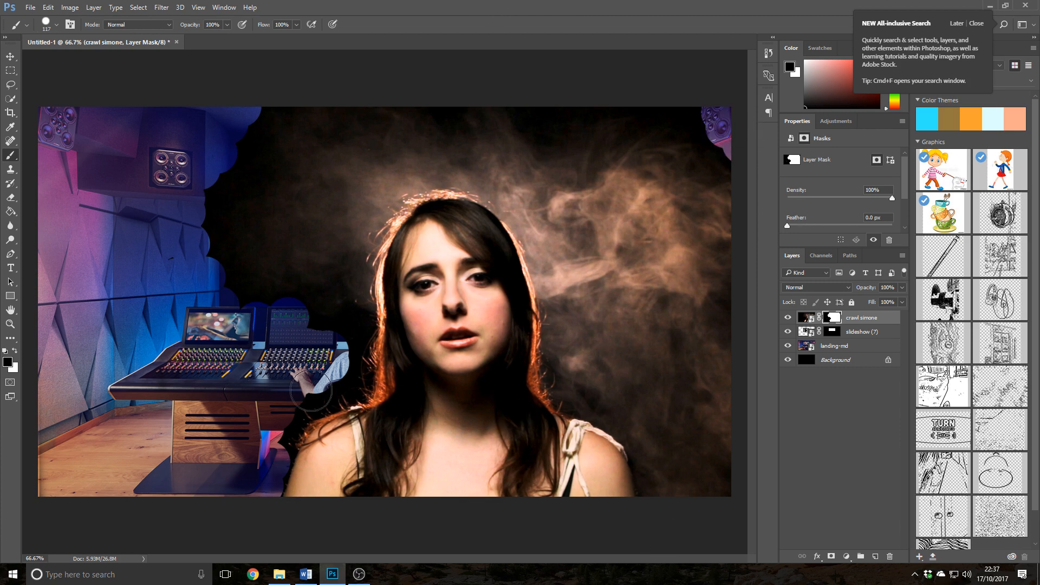
Step: Extend the hard-edged masking along the ceiling, the upper-right speaker and the area above the console monitors
left_click(235, 317)
mouse_move(201, 255)
left_mouse_down()
mouse_move(197, 210)
mouse_move(214, 165)
mouse_move(243, 143)
mouse_move(258, 109)
mouse_move(343, 84)
left_mouse_up()
left_click(533, 103)
mouse_move(575, 106)
left_mouse_down()
mouse_move(565, 101)
mouse_move(596, 93)
mouse_move(708, 109)
mouse_move(739, 145)
mouse_move(746, 180)
left_mouse_up()
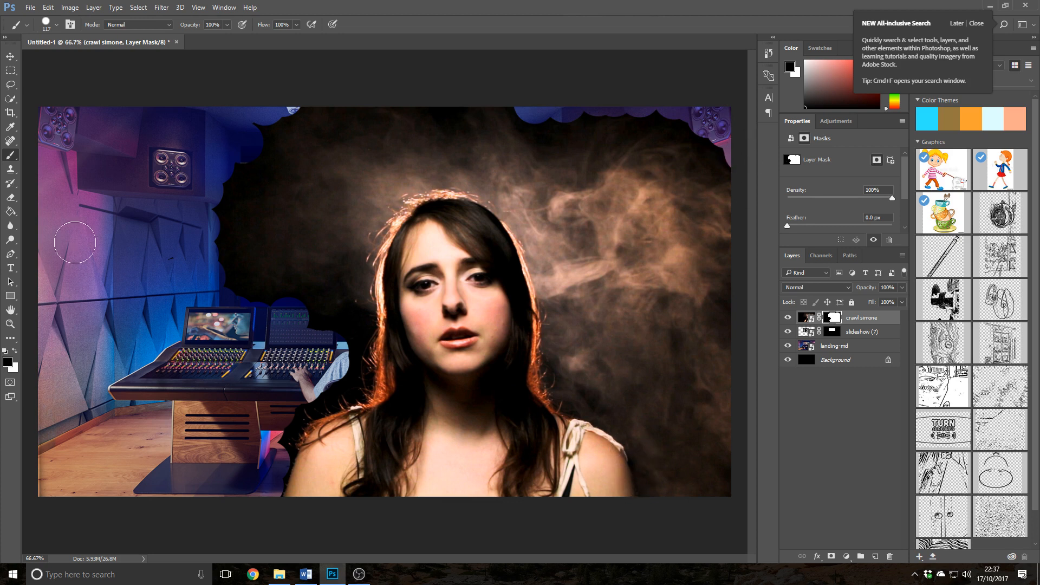
mouse_move(335, 325)
left_mouse_down()
mouse_move(312, 343)
mouse_move(313, 324)
mouse_move(319, 343)
mouse_move(314, 331)
mouse_move(224, 312)
mouse_move(269, 319)
mouse_move(200, 322)
mouse_move(228, 289)
mouse_move(205, 286)
mouse_move(198, 238)
left_mouse_up()
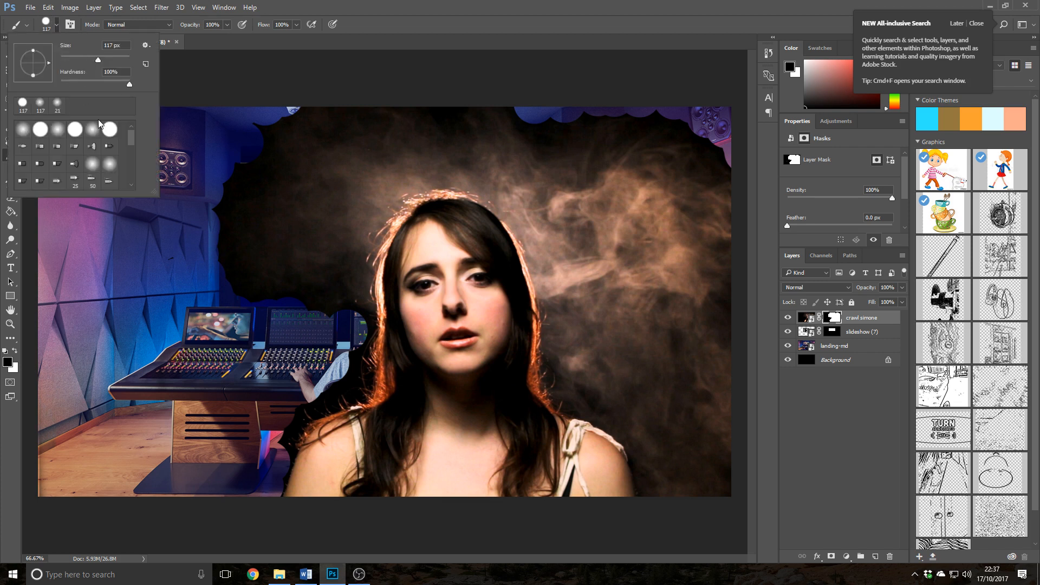
Step: Set the brush hardness to 0% and softly mask the background from the left wall down past the woman's shoulder
left_click_drag(129, 85, 50, 94)
left_click(423, 19)
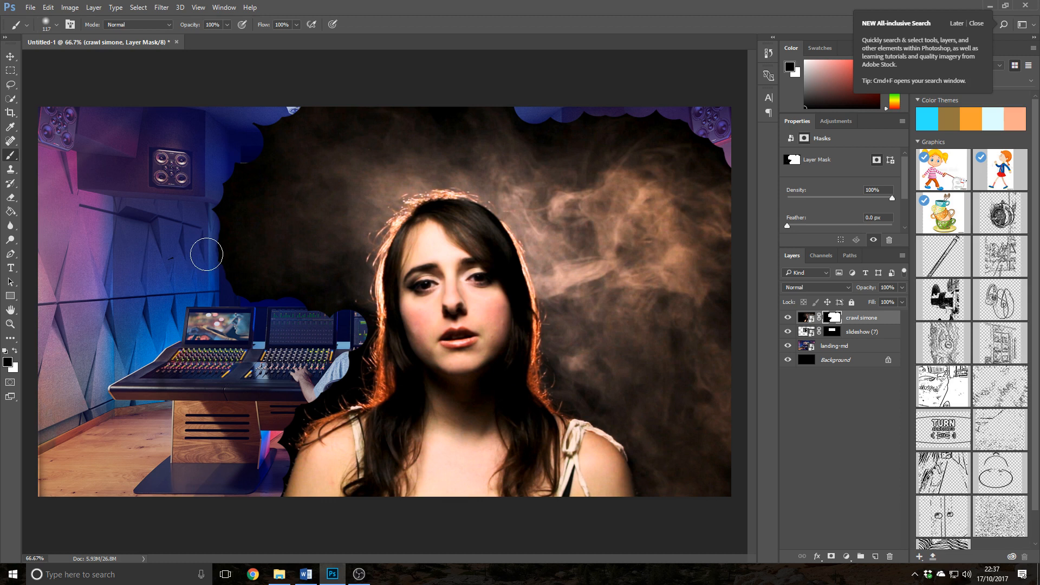
mouse_move(187, 239)
left_mouse_down()
mouse_move(211, 211)
mouse_move(210, 184)
mouse_move(198, 215)
mouse_move(207, 213)
mouse_move(200, 195)
mouse_move(226, 211)
mouse_move(222, 187)
mouse_move(235, 153)
mouse_move(227, 195)
mouse_move(229, 173)
mouse_move(246, 157)
mouse_move(205, 205)
mouse_move(232, 198)
mouse_move(224, 253)
mouse_move(238, 291)
mouse_move(259, 306)
mouse_move(294, 297)
mouse_move(360, 309)
mouse_move(351, 362)
mouse_move(369, 356)
mouse_move(358, 336)
mouse_move(352, 376)
mouse_move(286, 428)
mouse_move(274, 517)
mouse_move(258, 507)
mouse_move(276, 489)
left_mouse_up()
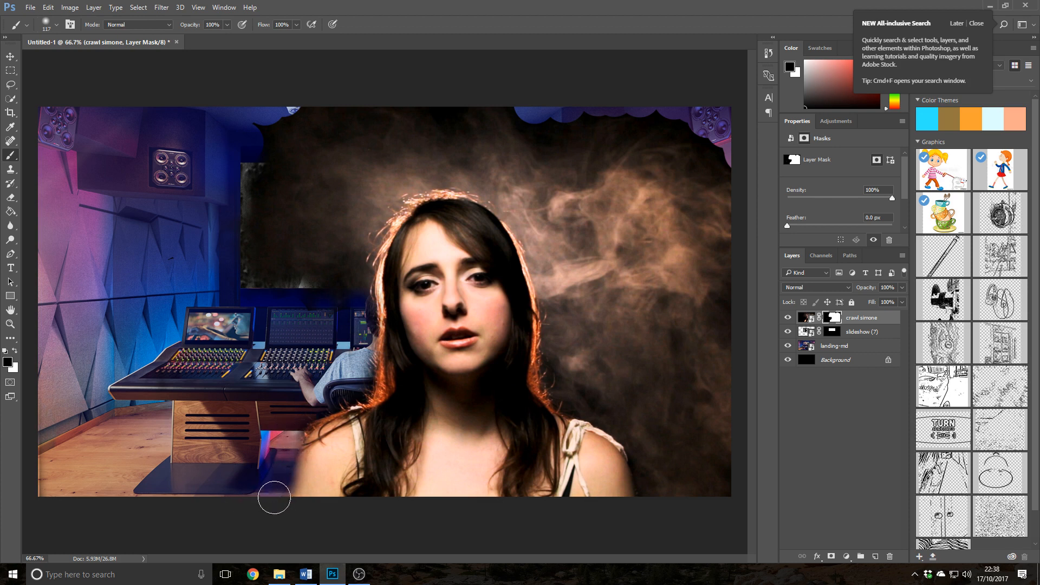
Step: Softly mask the smoke along the ceiling, around the red clock and over the left part of the wall screen
mouse_move(518, 106)
left_mouse_down()
mouse_move(561, 135)
mouse_move(636, 125)
mouse_move(542, 121)
mouse_move(631, 113)
left_mouse_up()
mouse_move(569, 120)
left_mouse_down()
mouse_move(666, 126)
mouse_move(677, 123)
mouse_move(675, 110)
mouse_move(723, 169)
mouse_move(721, 194)
left_mouse_up()
mouse_move(486, 107)
left_mouse_down()
mouse_move(434, 111)
mouse_move(511, 133)
mouse_move(401, 101)
mouse_move(425, 102)
mouse_move(335, 91)
mouse_move(376, 97)
mouse_move(301, 99)
mouse_move(312, 95)
mouse_move(261, 123)
mouse_move(258, 132)
mouse_move(278, 109)
mouse_move(243, 185)
mouse_move(285, 111)
mouse_move(353, 101)
mouse_move(540, 113)
mouse_move(532, 125)
mouse_move(547, 148)
mouse_move(602, 146)
mouse_move(529, 132)
mouse_move(578, 133)
mouse_move(589, 139)
mouse_move(446, 131)
left_mouse_up()
mouse_move(345, 294)
left_mouse_down()
mouse_move(303, 298)
mouse_move(238, 275)
mouse_move(255, 216)
mouse_move(246, 185)
mouse_move(259, 185)
mouse_move(313, 118)
mouse_move(237, 209)
mouse_move(249, 175)
mouse_move(267, 191)
mouse_move(251, 235)
mouse_move(274, 272)
mouse_move(387, 288)
left_mouse_up()
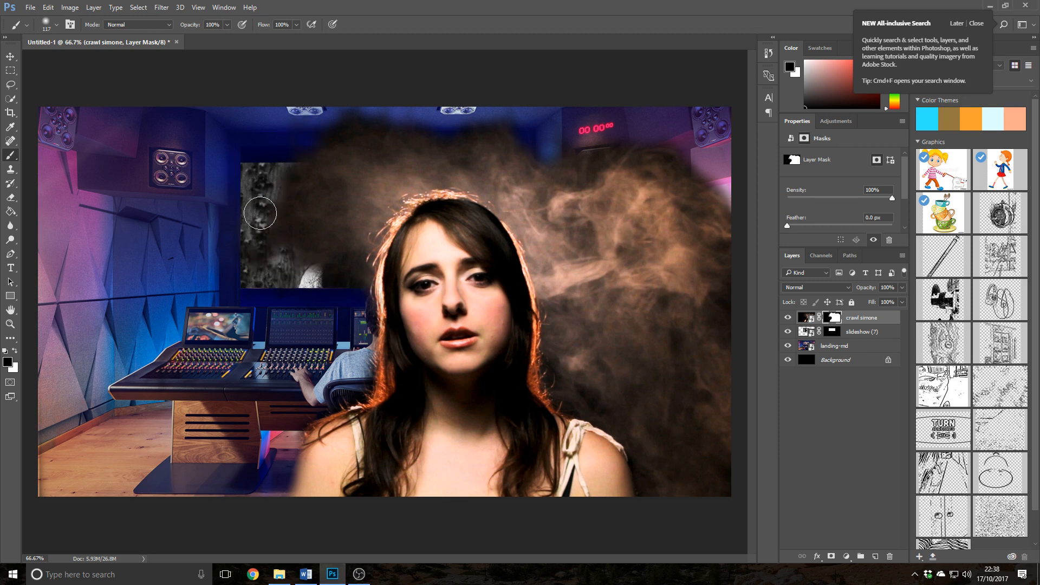
mouse_move(408, 102)
left_mouse_down()
mouse_move(317, 127)
mouse_move(340, 125)
mouse_move(359, 116)
mouse_move(196, 123)
mouse_move(309, 119)
mouse_move(284, 143)
mouse_move(374, 112)
left_mouse_up()
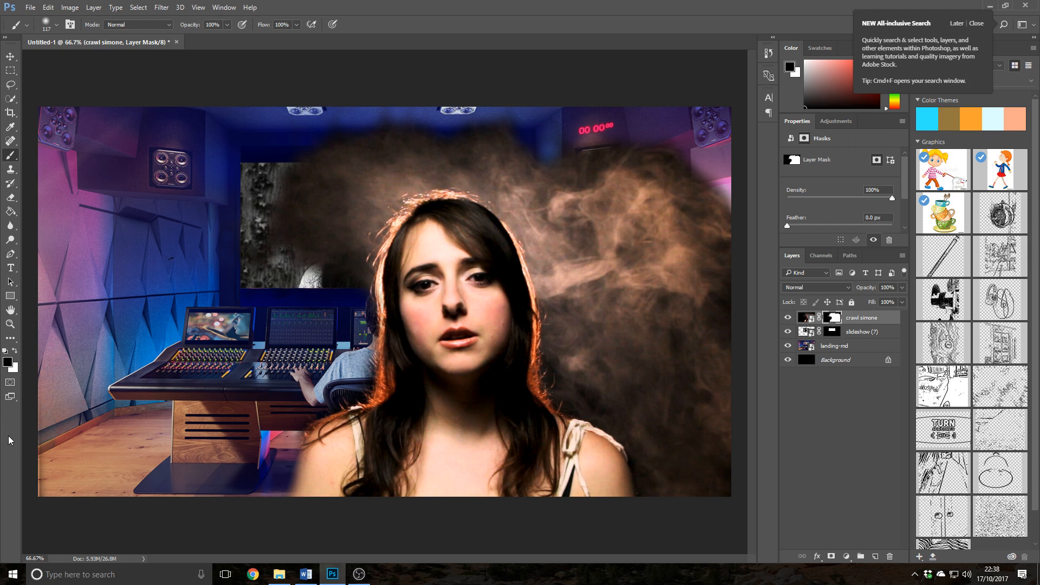
Step: Set the foreground colour to dark grey 4e4c4c and paint the mask over the smoke in front of the wall screen
left_click(9, 362)
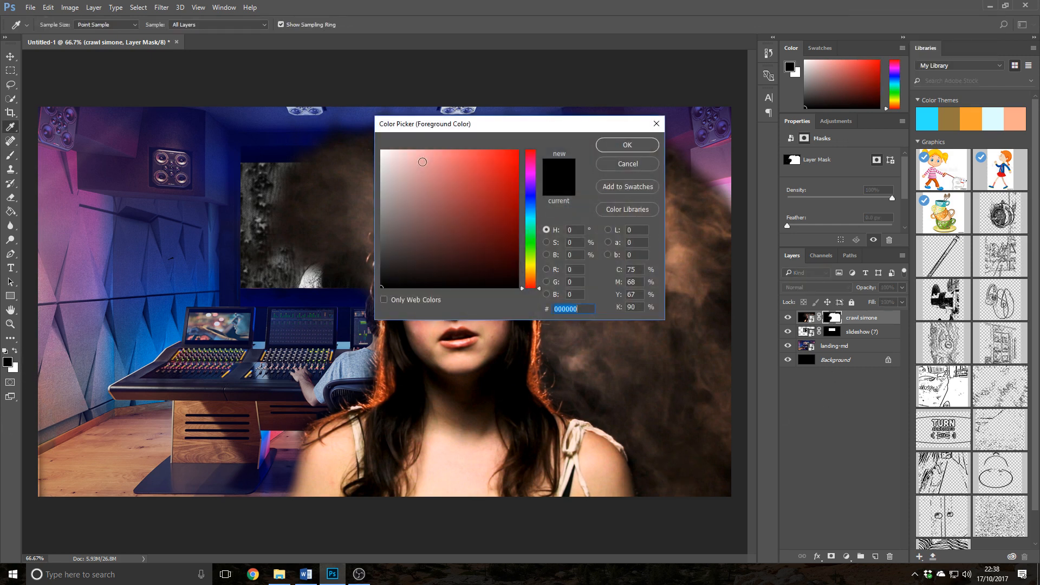
left_click(382, 248)
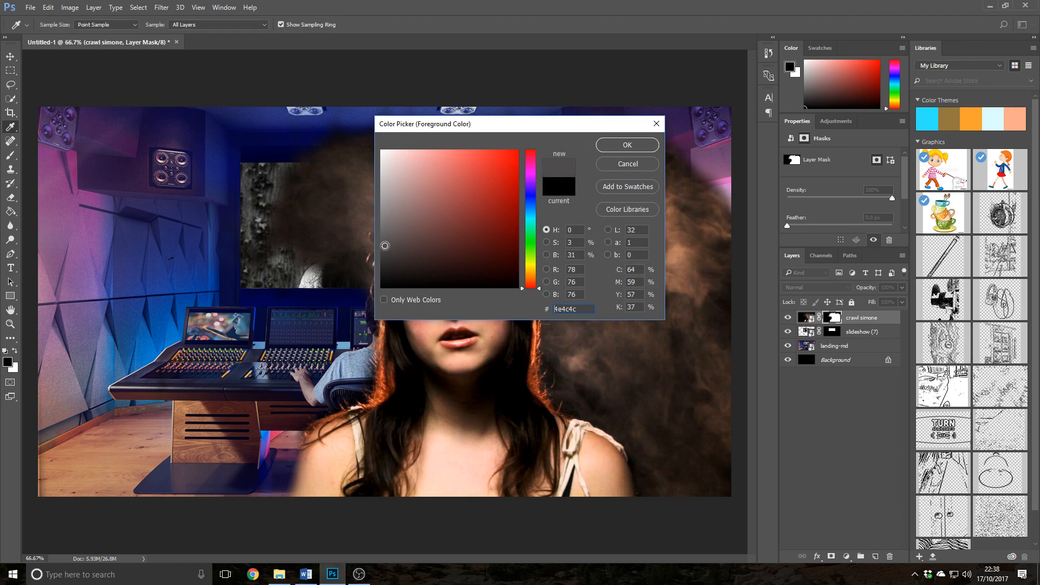
left_click(606, 145)
mouse_move(345, 181)
left_mouse_down()
mouse_move(332, 158)
mouse_move(269, 180)
mouse_move(303, 204)
mouse_move(285, 221)
left_mouse_up()
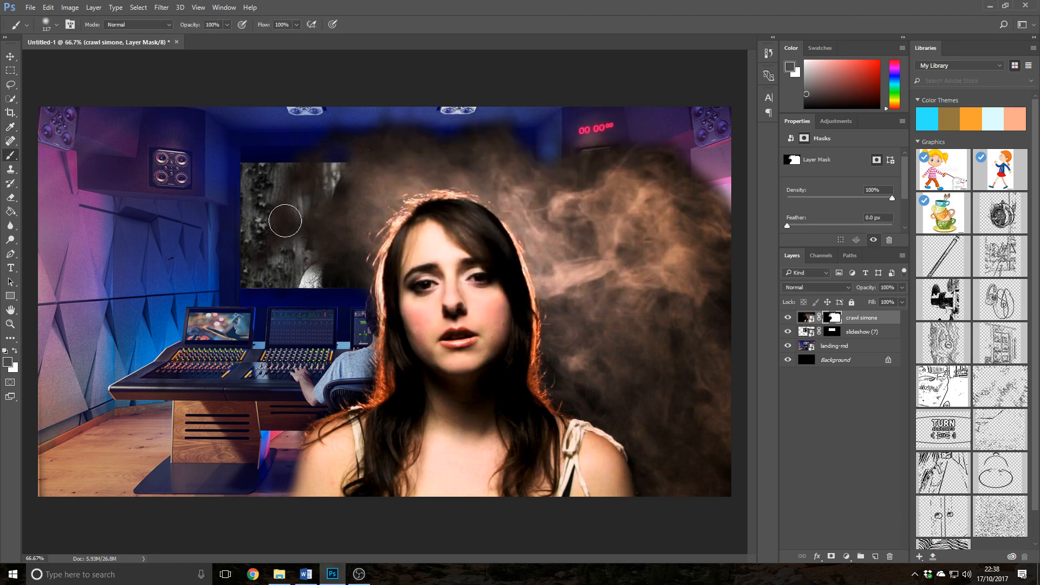
left_click(8, 363)
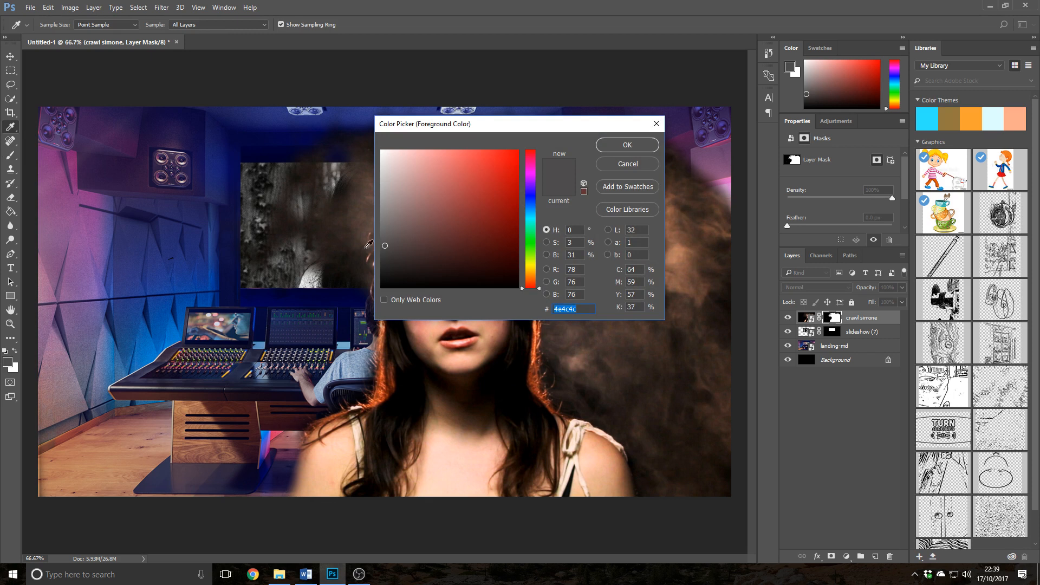
left_click(618, 146)
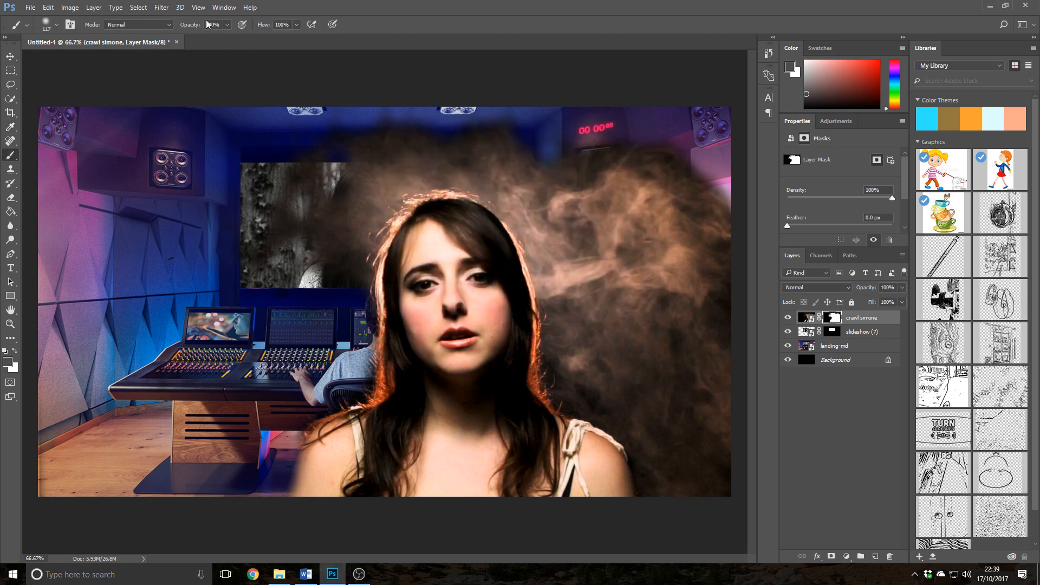
Step: Set the brush opacity to 29% and partially fade the smoke over the wall screen, the ceiling and the area beside the woman
left_click(228, 25)
left_click(388, 25)
mouse_move(385, 169)
left_mouse_down()
mouse_move(347, 160)
mouse_move(377, 141)
mouse_move(328, 150)
mouse_move(278, 206)
mouse_move(290, 151)
mouse_move(308, 141)
mouse_move(273, 232)
mouse_move(282, 189)
mouse_move(315, 165)
mouse_move(318, 199)
mouse_move(301, 165)
mouse_move(514, 158)
mouse_move(411, 153)
mouse_move(430, 150)
mouse_move(420, 168)
mouse_move(356, 190)
mouse_move(337, 251)
mouse_move(388, 171)
left_mouse_up()
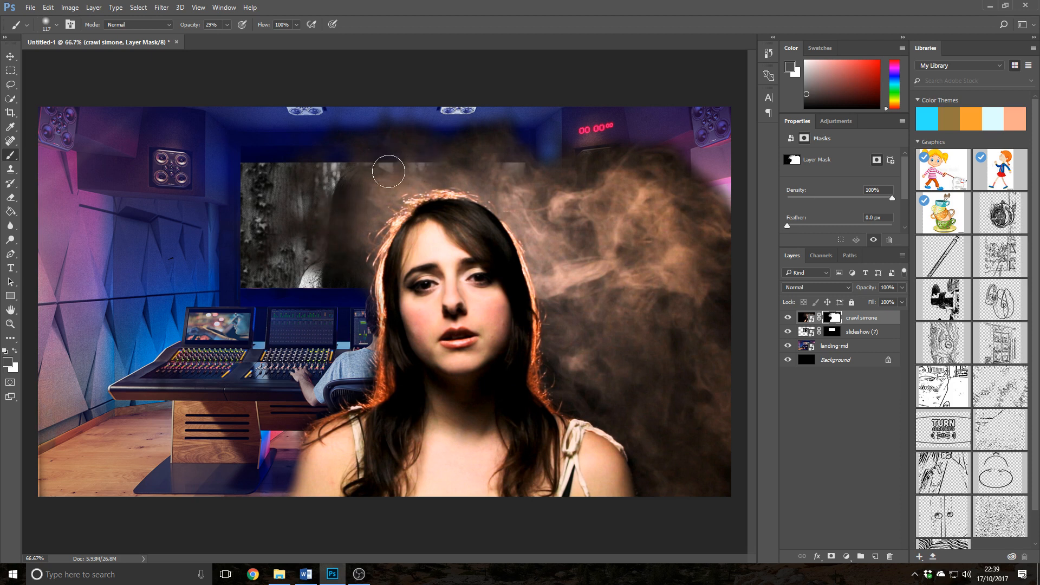
mouse_move(644, 214)
left_mouse_down()
mouse_move(648, 269)
mouse_move(614, 267)
mouse_move(543, 195)
mouse_move(611, 251)
mouse_move(610, 318)
mouse_move(545, 233)
mouse_move(620, 327)
mouse_move(638, 369)
mouse_move(698, 296)
mouse_move(663, 334)
mouse_move(661, 299)
mouse_move(690, 283)
mouse_move(694, 242)
mouse_move(715, 215)
left_mouse_up()
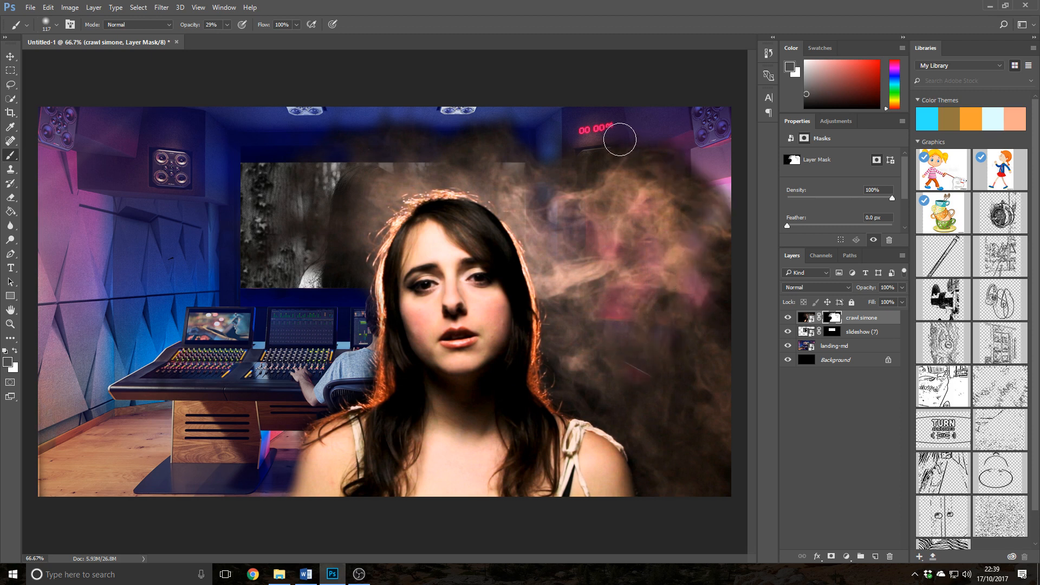
mouse_move(572, 149)
left_mouse_down()
mouse_move(544, 179)
mouse_move(507, 157)
mouse_move(474, 111)
mouse_move(487, 132)
mouse_move(513, 116)
mouse_move(455, 131)
mouse_move(522, 131)
mouse_move(502, 147)
mouse_move(383, 120)
mouse_move(428, 136)
mouse_move(338, 126)
left_mouse_up()
mouse_move(343, 200)
left_mouse_down()
mouse_move(367, 205)
mouse_move(431, 169)
mouse_move(431, 180)
mouse_move(487, 165)
mouse_move(470, 180)
mouse_move(521, 194)
mouse_move(581, 338)
mouse_move(562, 297)
mouse_move(600, 282)
mouse_move(566, 308)
left_mouse_up()
mouse_move(559, 349)
left_mouse_down()
mouse_move(569, 384)
mouse_move(616, 410)
left_mouse_up()
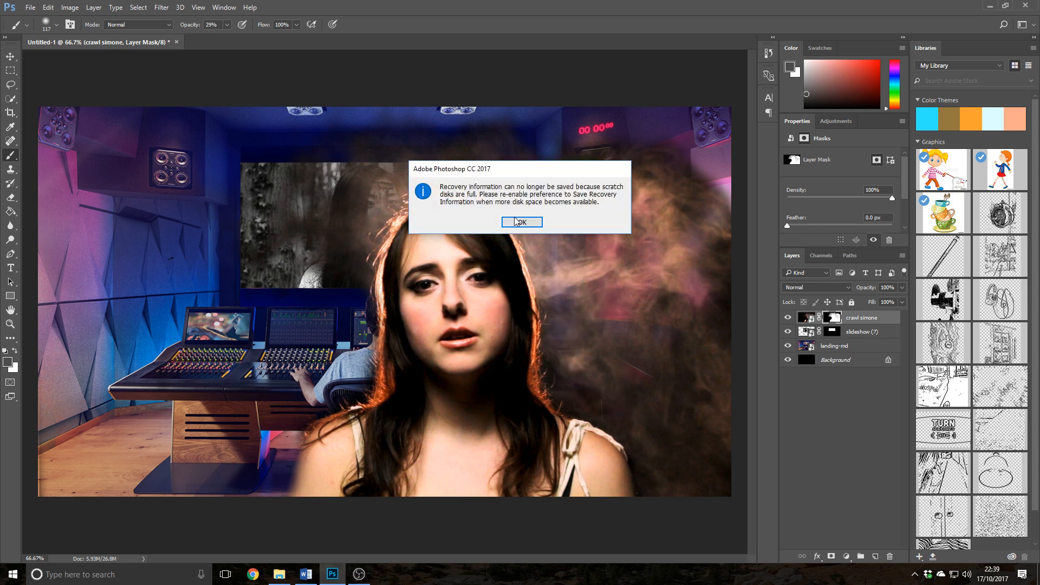
Step: Dismiss the recovery message and keep fading the smoke along the right edge, the lower-right corner and the right-hand speaker
left_click(522, 221)
mouse_move(728, 402)
left_mouse_down()
mouse_move(659, 380)
mouse_move(716, 303)
mouse_move(742, 337)
mouse_move(731, 335)
mouse_move(722, 290)
mouse_move(729, 252)
left_mouse_up()
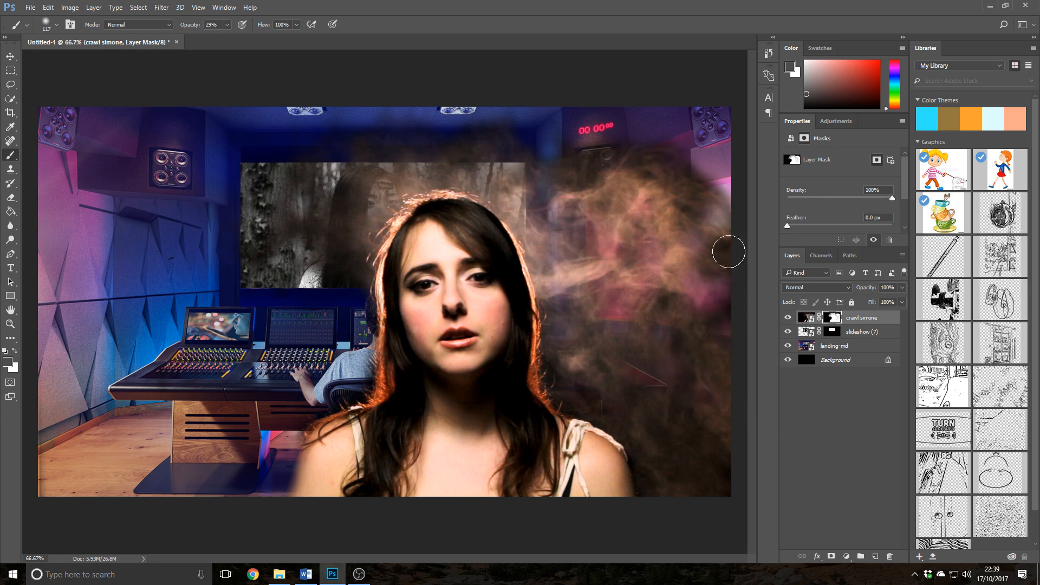
left_click_drag(708, 480, 723, 483)
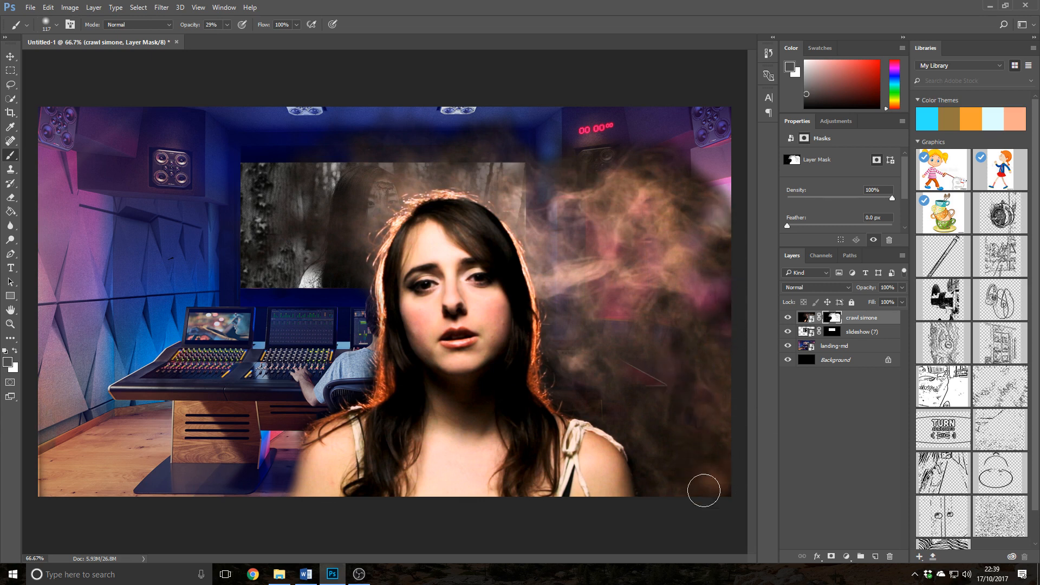
left_click(644, 478)
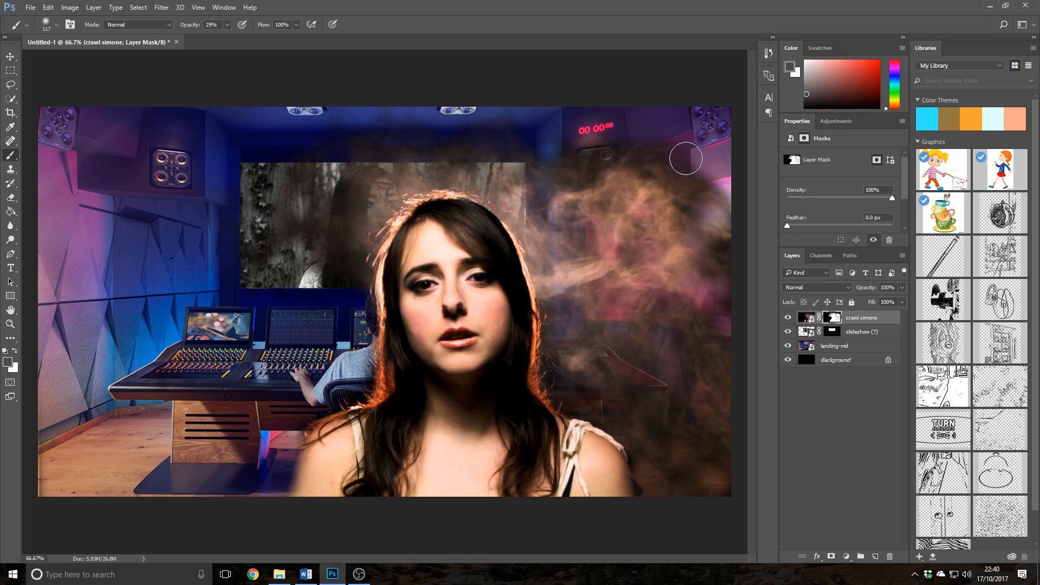
mouse_move(651, 149)
left_mouse_down()
mouse_move(578, 164)
mouse_move(579, 191)
mouse_move(574, 171)
mouse_move(540, 173)
mouse_move(553, 220)
mouse_move(587, 266)
mouse_move(573, 210)
mouse_move(615, 337)
mouse_move(583, 414)
mouse_move(583, 353)
mouse_move(670, 423)
mouse_move(660, 458)
mouse_move(745, 524)
mouse_move(747, 473)
mouse_move(644, 333)
mouse_move(685, 370)
mouse_move(693, 428)
left_mouse_up()
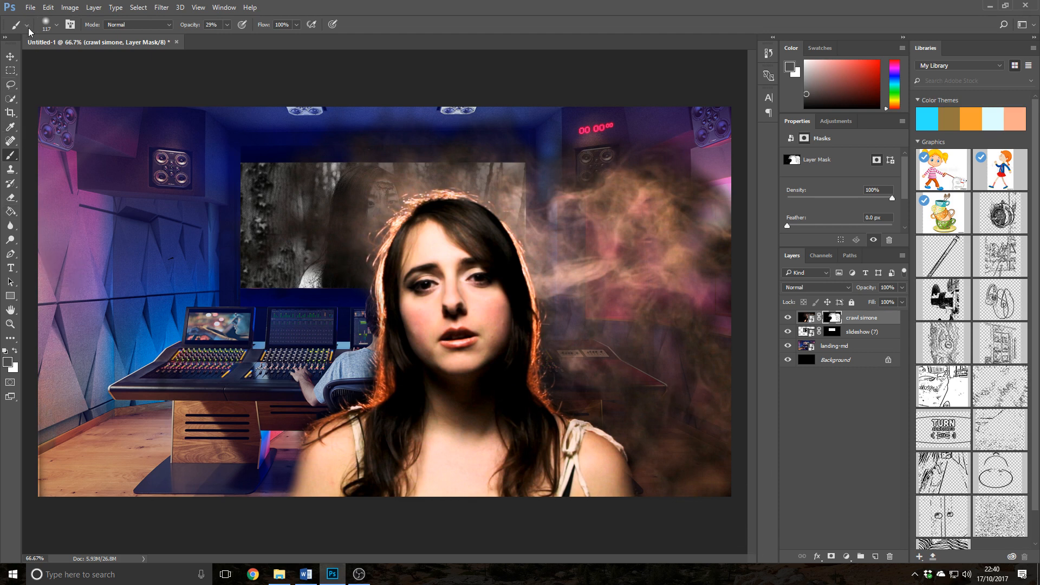
Step: Try to move the crawl simone image to the right, first by transforming it to X 1149, Y 555 px, then with the Move tool
left_click(10, 57)
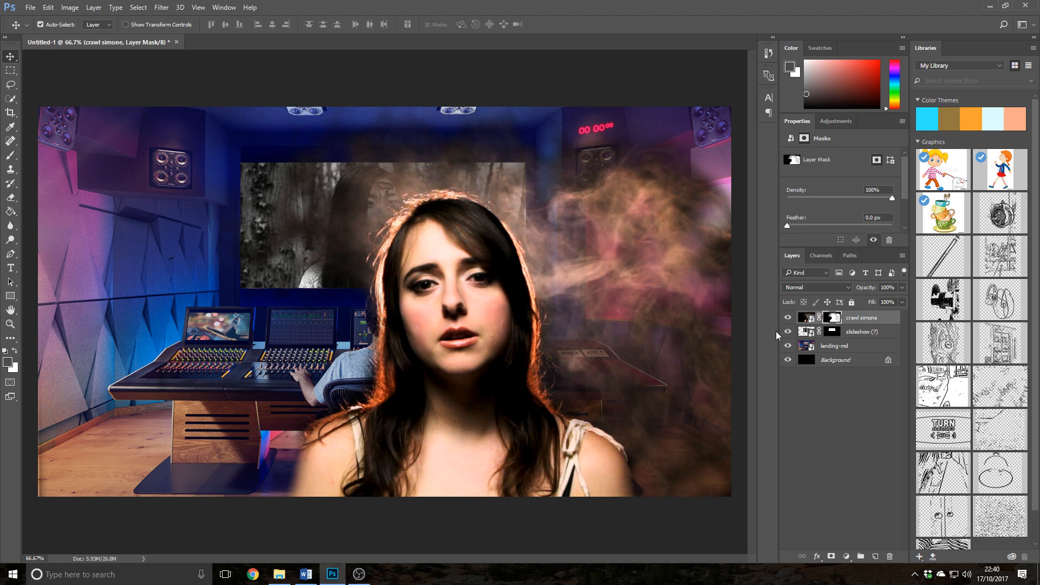
left_click(806, 317)
key("ctrl+t")
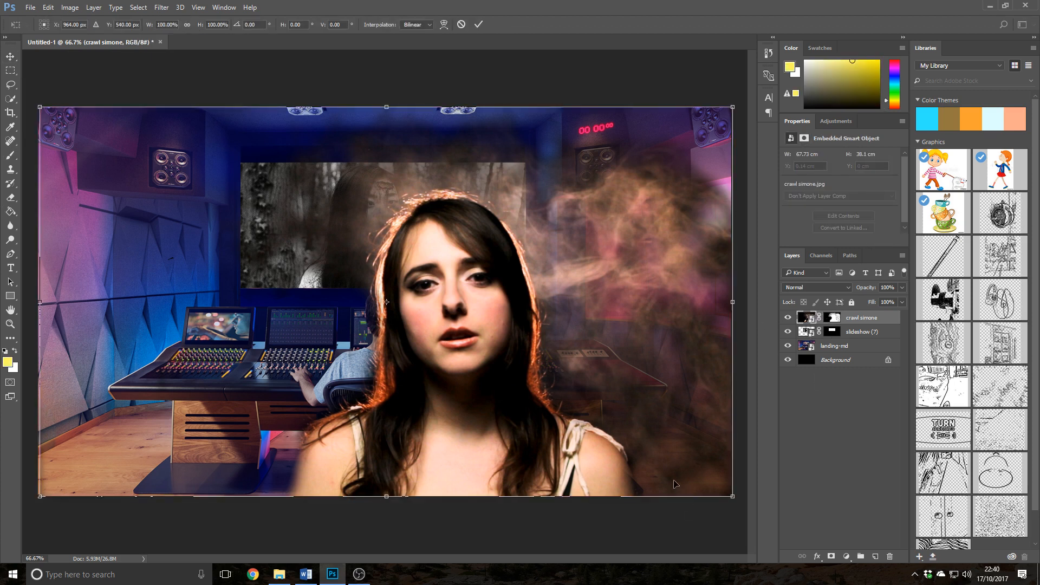
left_click_drag(466, 271, 534, 276)
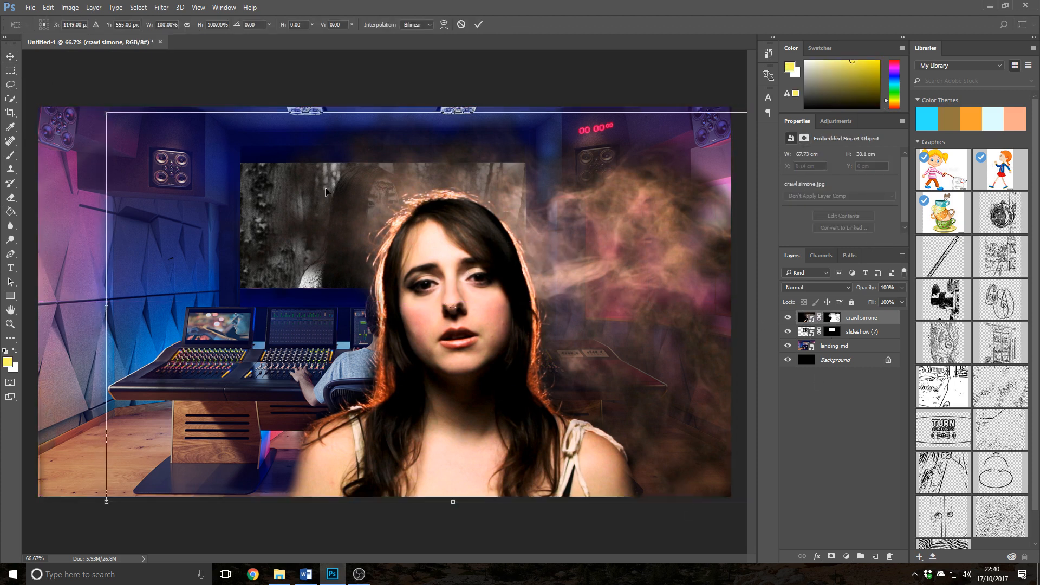
key("ctrl+z")
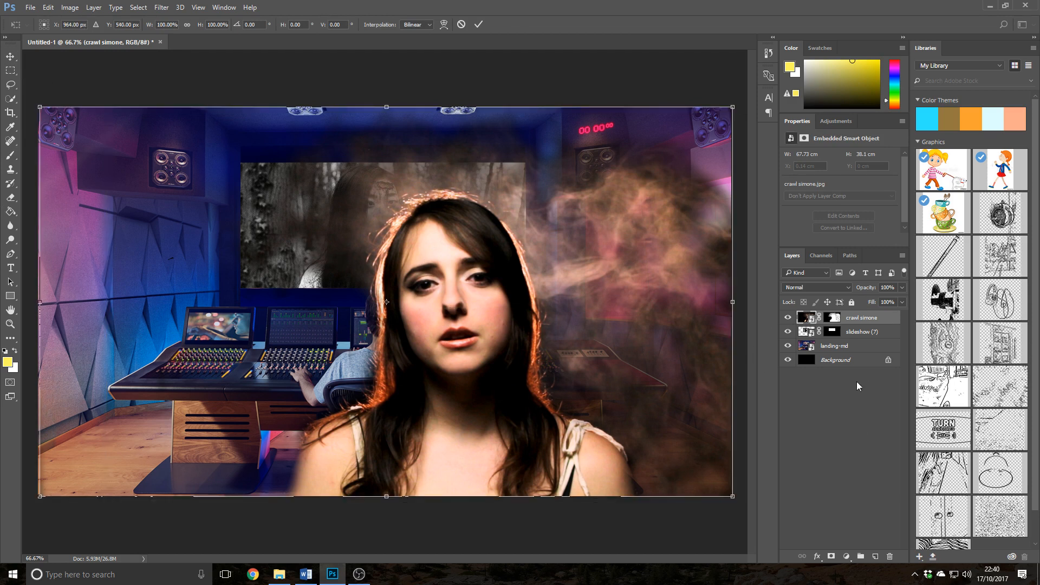
key("Return")
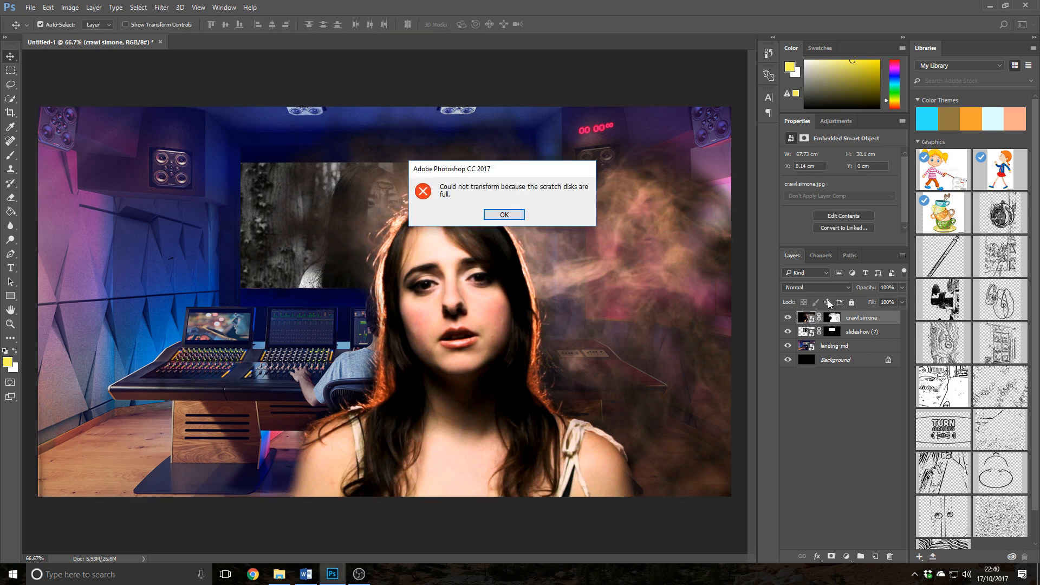
left_click(504, 215)
left_click_drag(332, 242, 466, 223)
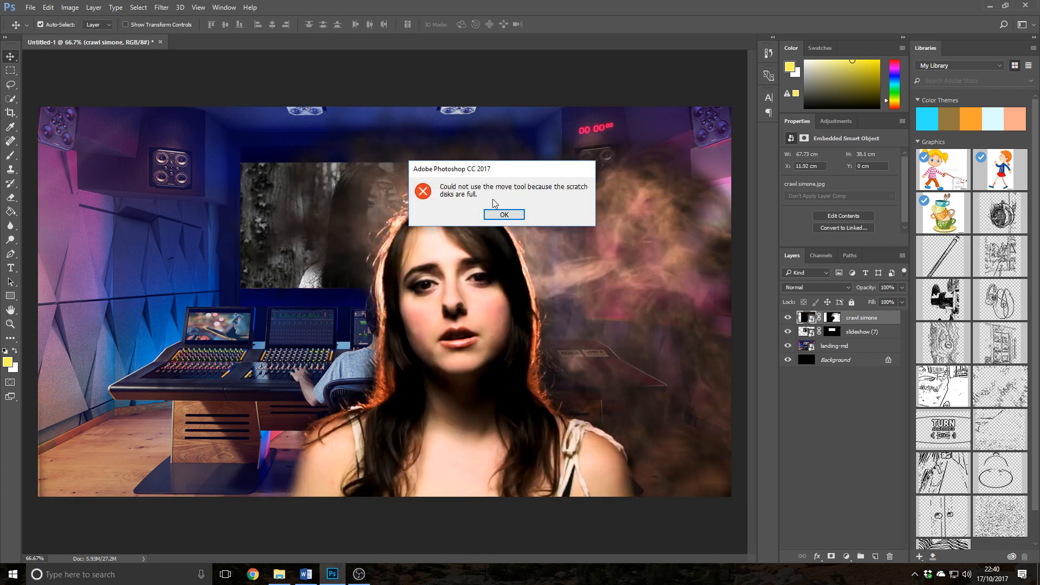
left_click(502, 216)
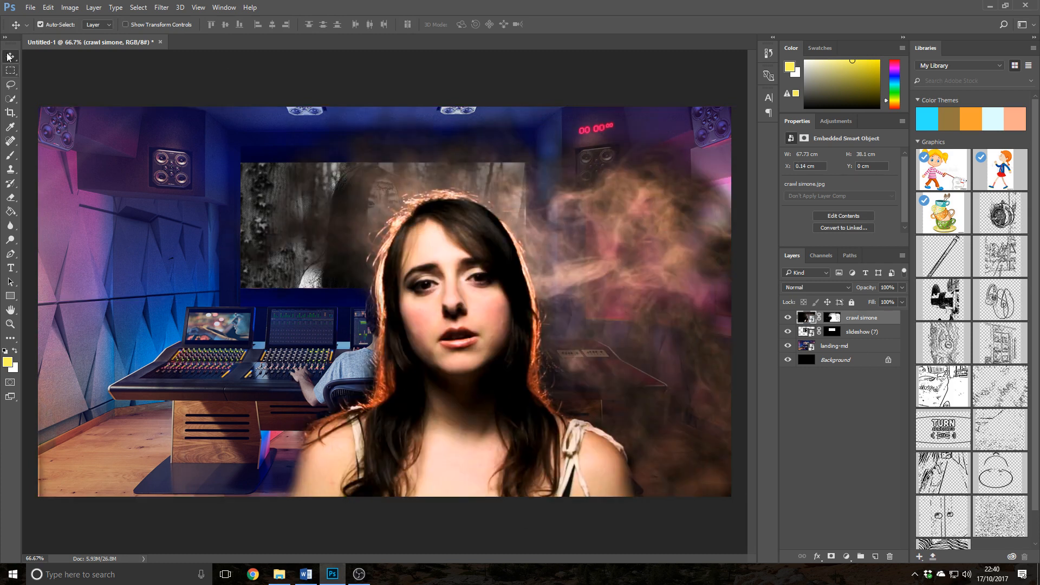
Step: Look through the program preferences from Interface to Performance, closing the error message on the way
left_click(27, 7)
mouse_move(48, 7)
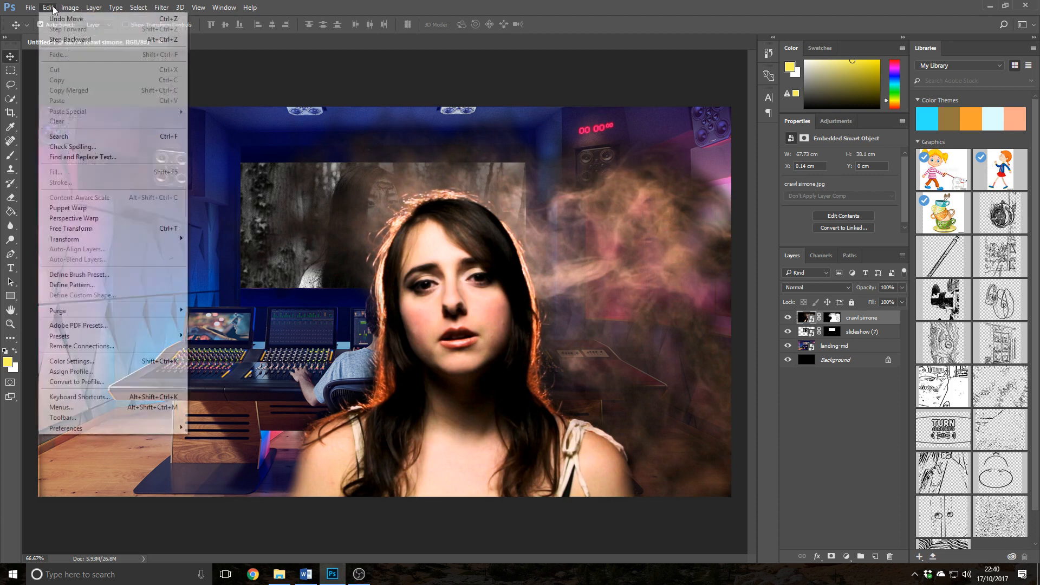
mouse_move(109, 428)
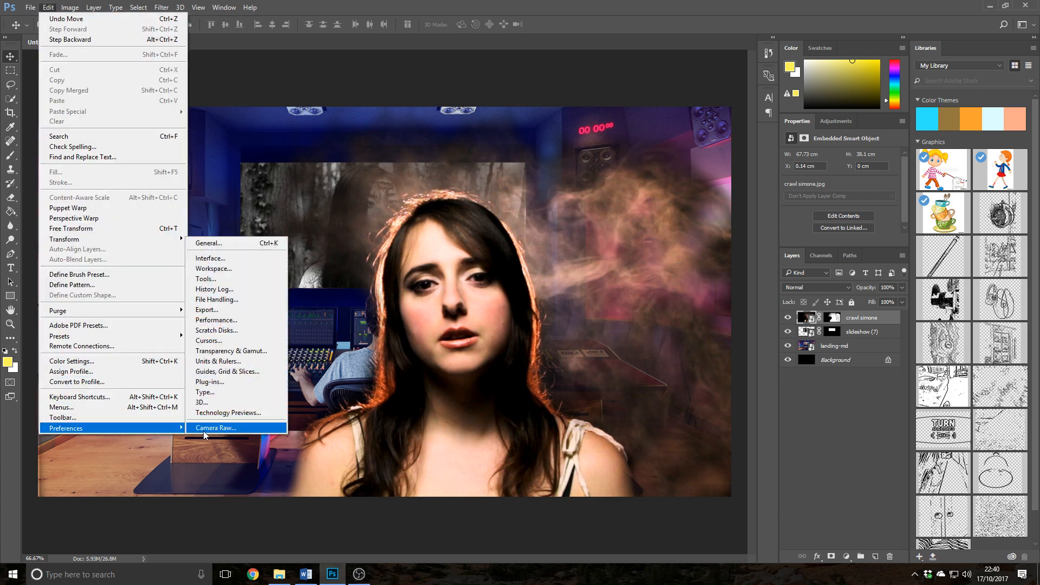
left_click(252, 250)
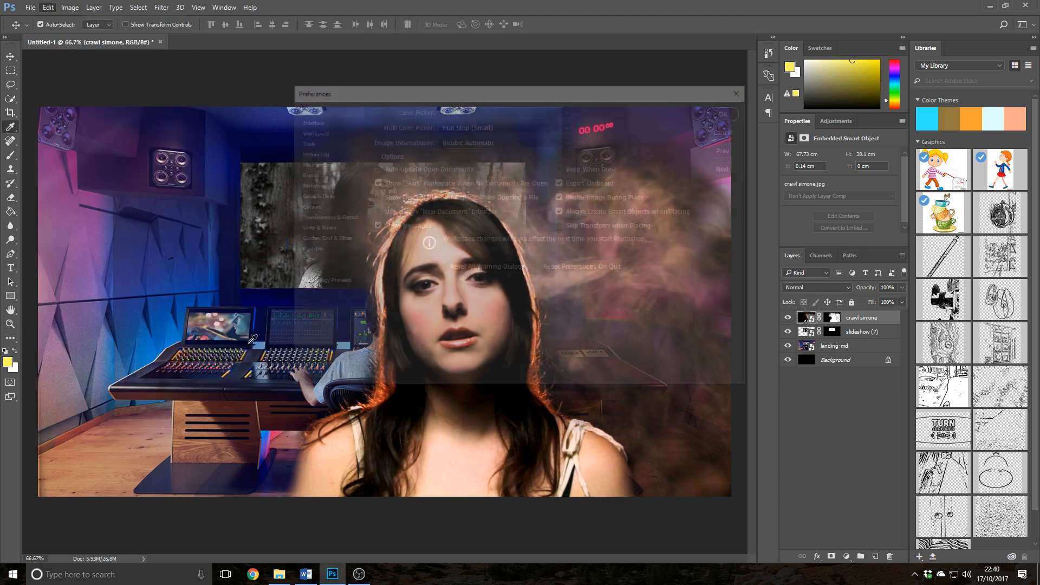
left_click(310, 119)
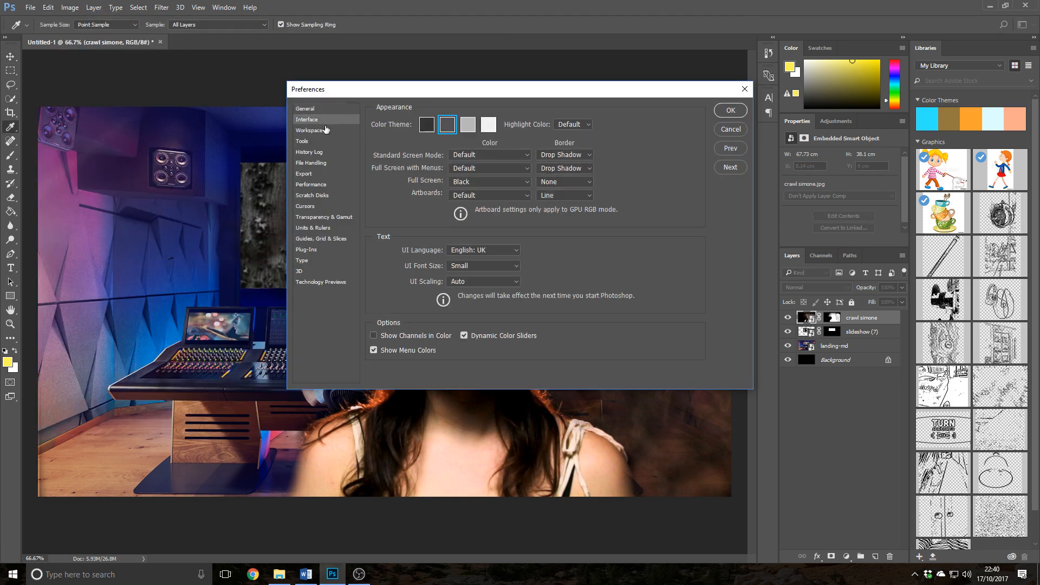
left_click(325, 131)
left_click(324, 142)
left_click(325, 152)
left_click(328, 163)
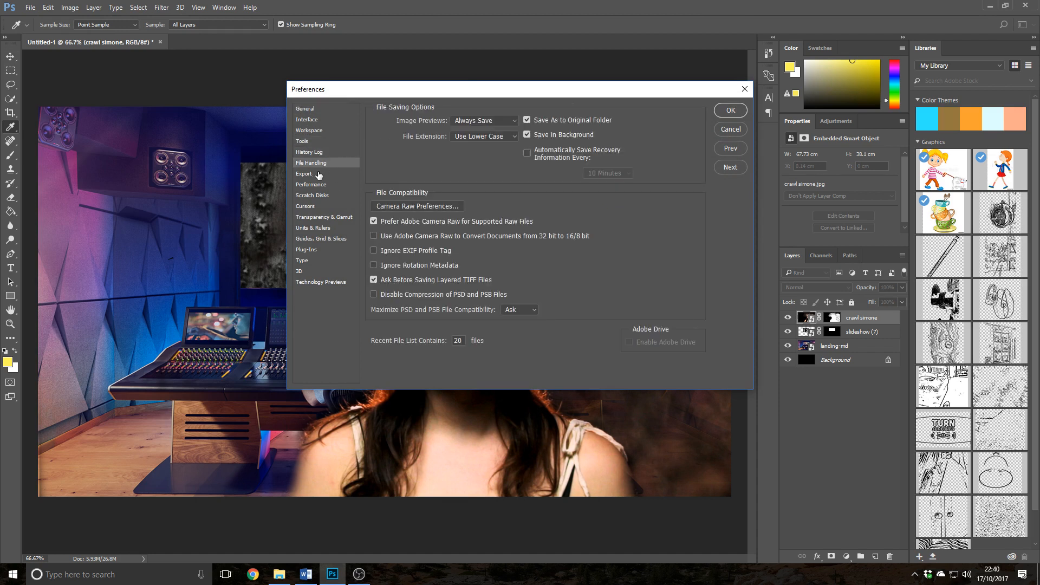
left_click(319, 175)
left_click(311, 188)
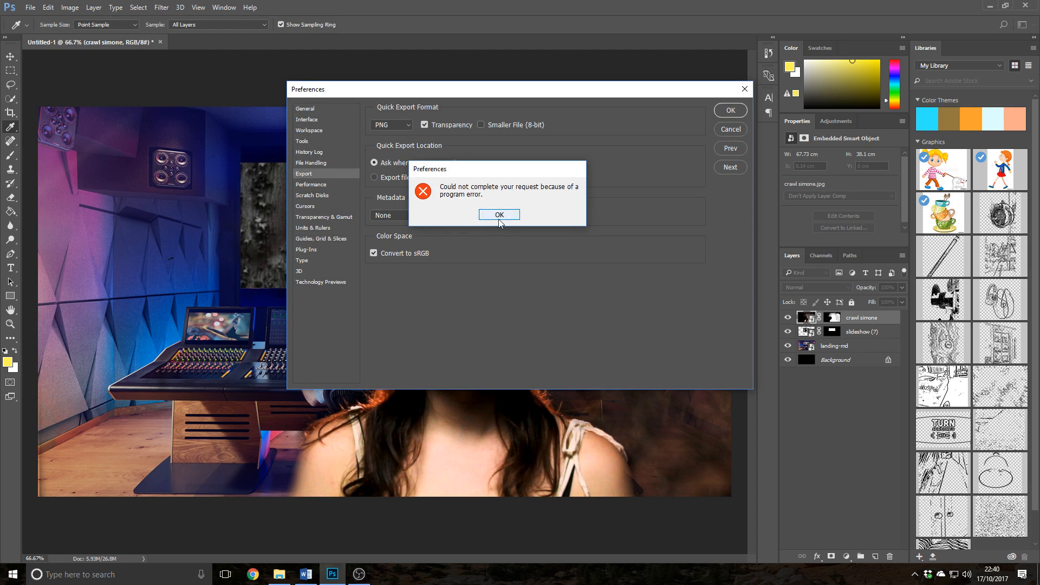
left_click(498, 215)
left_click(311, 185)
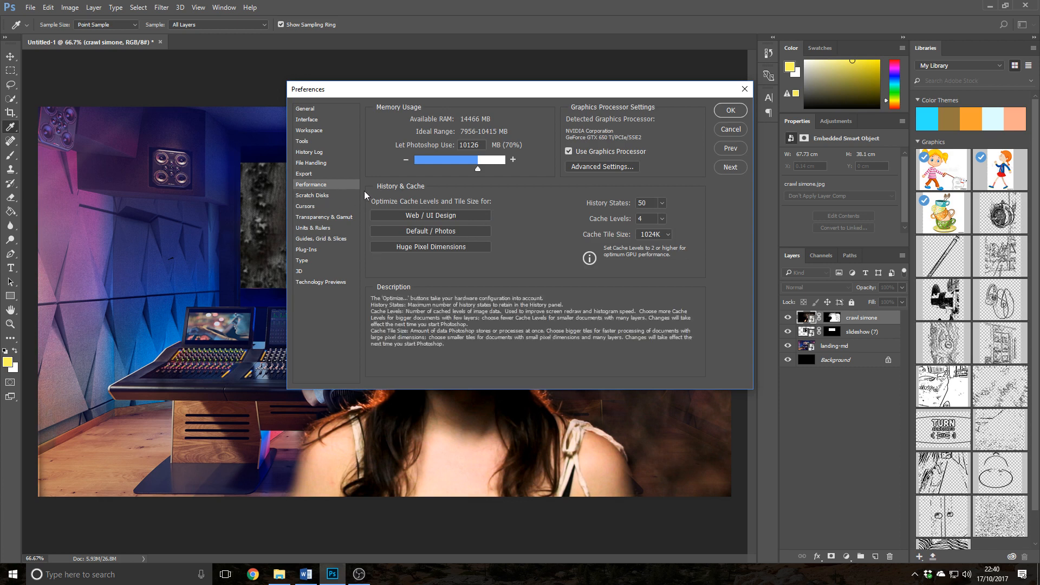
Step: Enable the S:\ drive as an additional scratch disk and apply the preferences
left_click(317, 195)
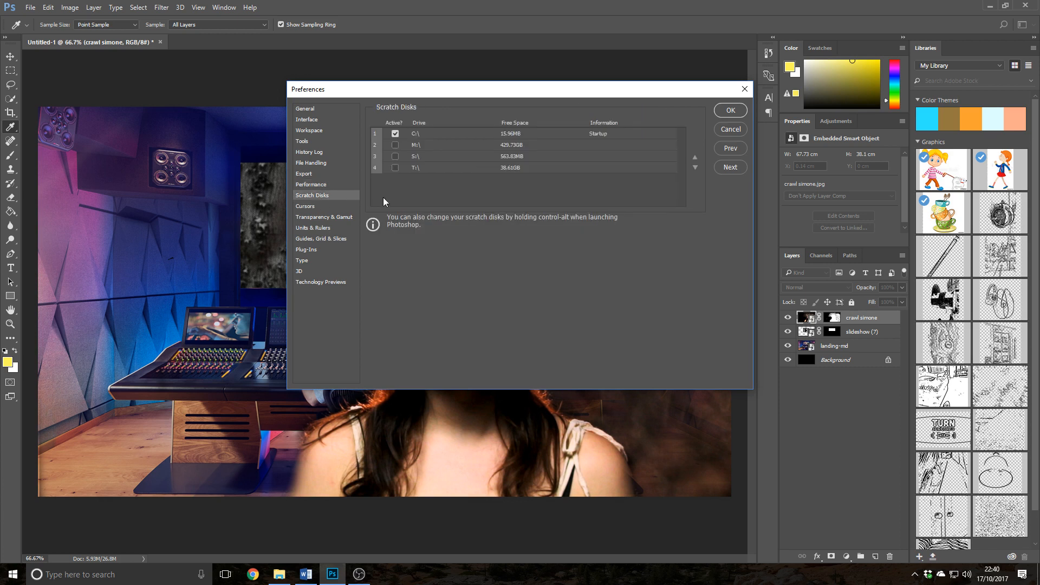
left_click(395, 156)
left_click(728, 111)
Step: Move the crawl simone image right to X 5.18 cm and start a free transform on it
left_click_drag(461, 213, 501, 239)
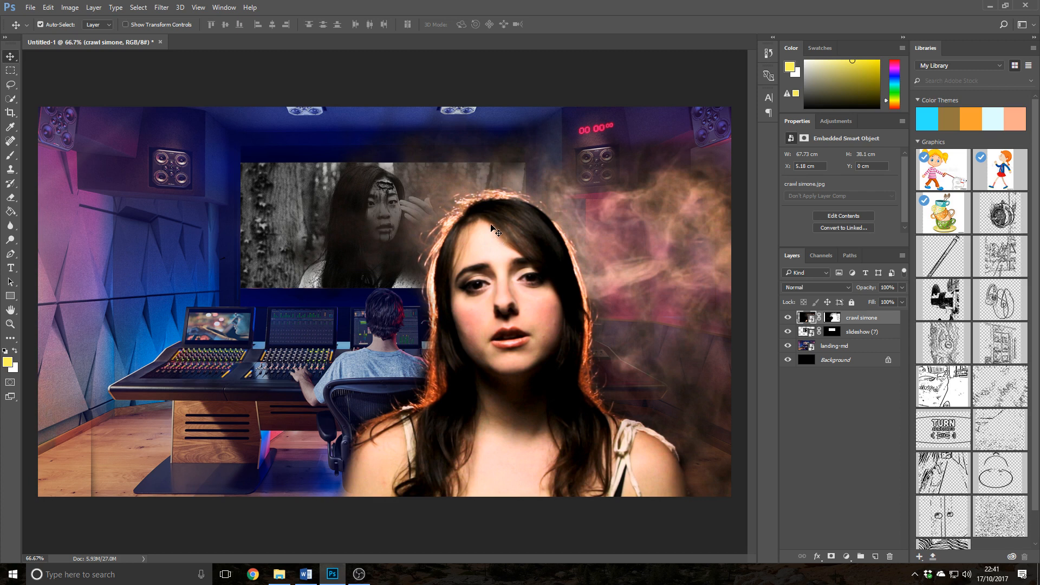
key("ctrl+t")
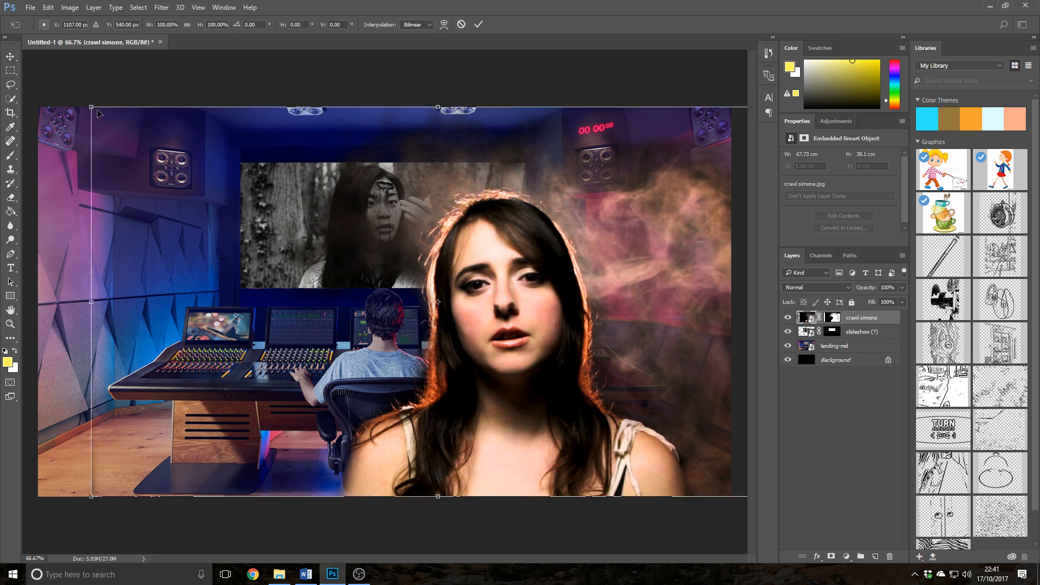
Step: Try scaling the crawl simone image from its upper-left corner without constrained proportions, undoing both attempts
left_click_drag(92, 105, 221, 160)
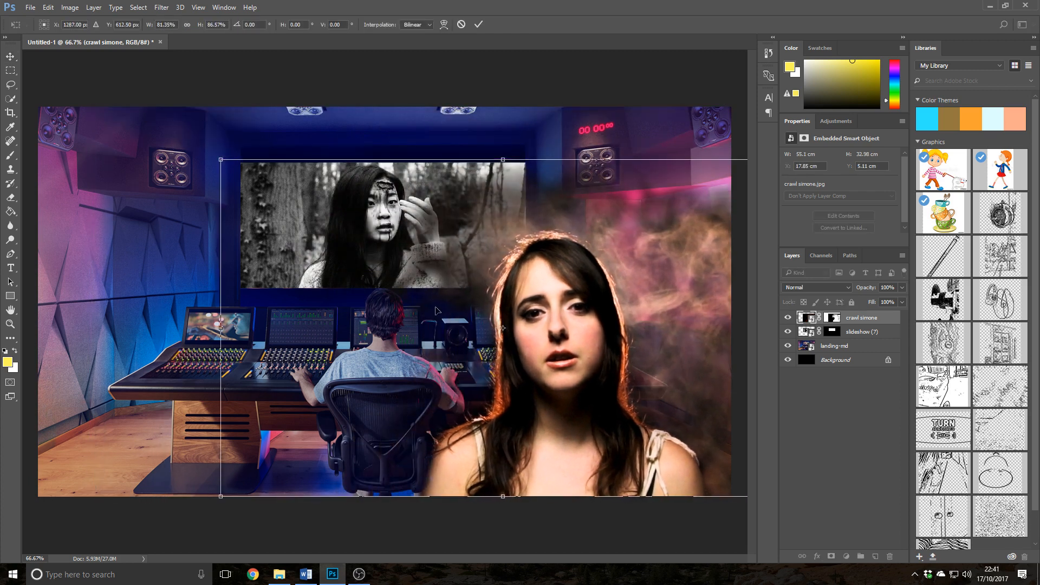
key("super")
key("super")
key("ctrl+z")
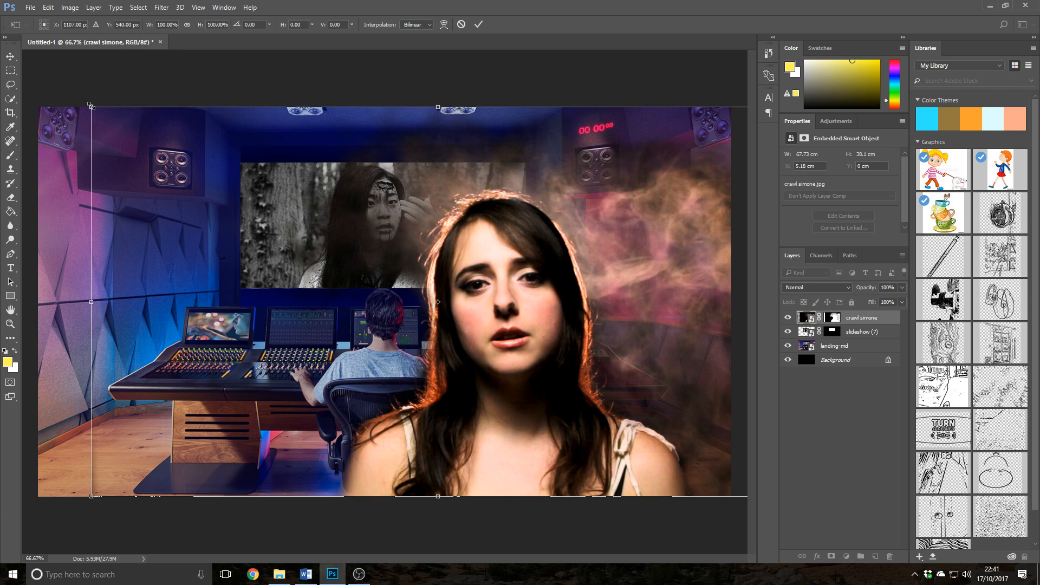
left_click_drag(91, 105, 377, 84)
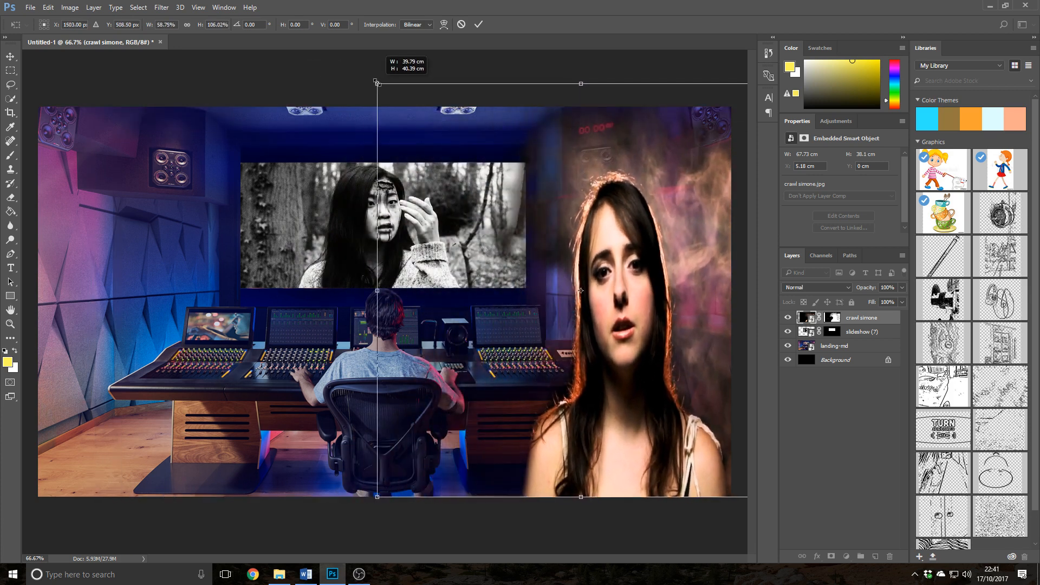
key("ctrl+z")
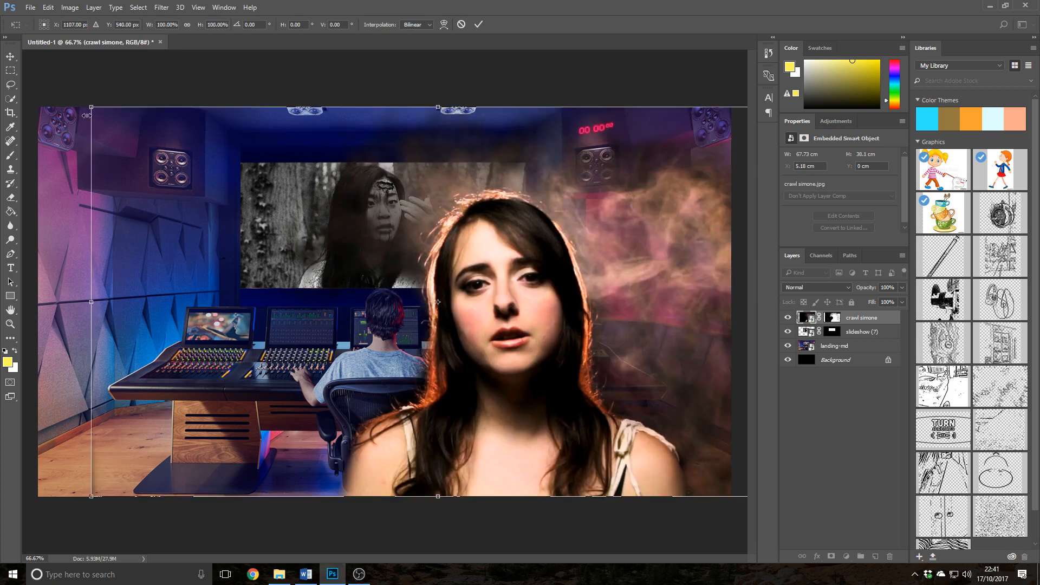
Step: Scale the crawl simone image proportionally to about 100.3% and place the woman right of the studio chair at X 11.43 cm, Y 1.41 cm
left_click_drag(91, 107, 219, 179)
left_click_drag(558, 398, 668, 413)
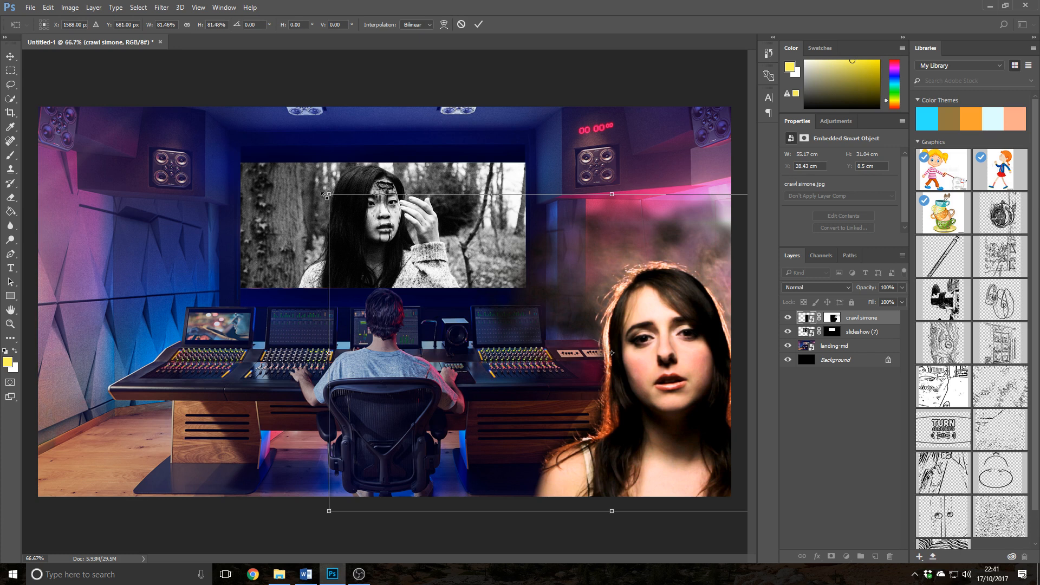
left_click_drag(327, 194, 205, 103)
left_click_drag(652, 448, 600, 445)
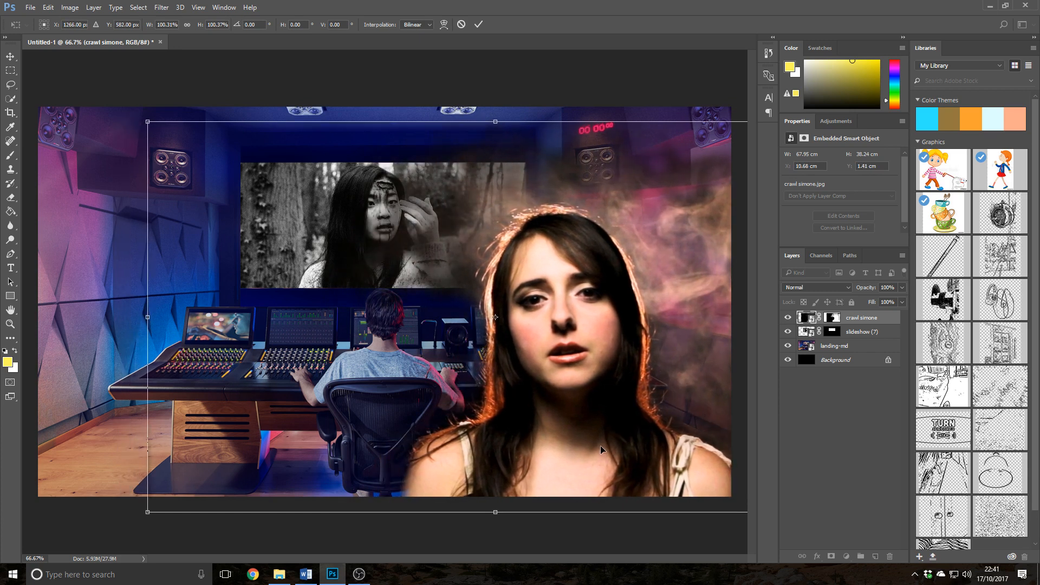
key("Return")
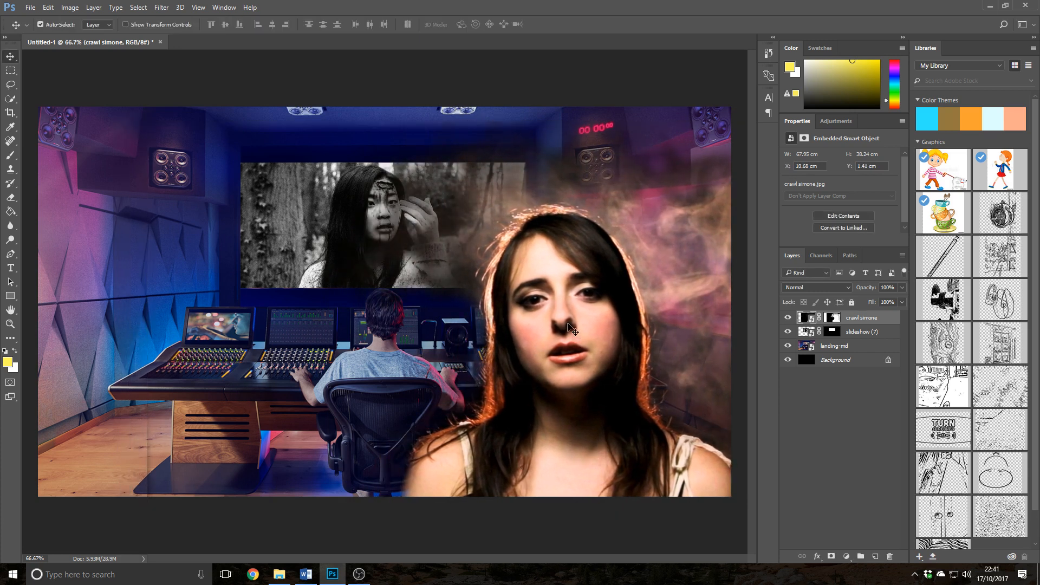
mouse_move(600, 293)
left_mouse_down()
mouse_move(594, 269)
mouse_move(599, 286)
left_mouse_up()
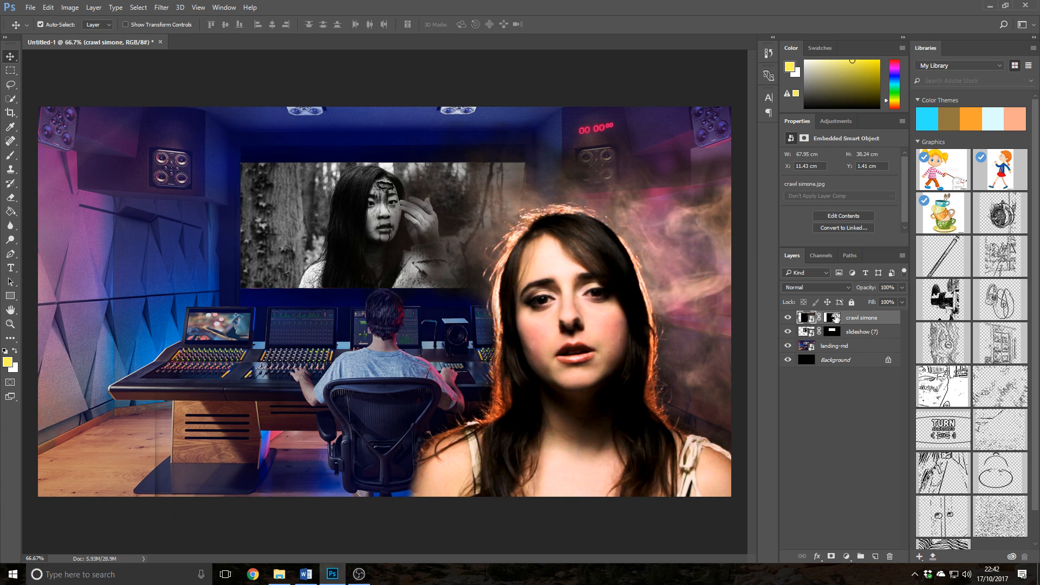
Step: Set the brush to 100% opacity and paint the crawl simone mask over the leftover image edge near the desk's left end
left_click(835, 318)
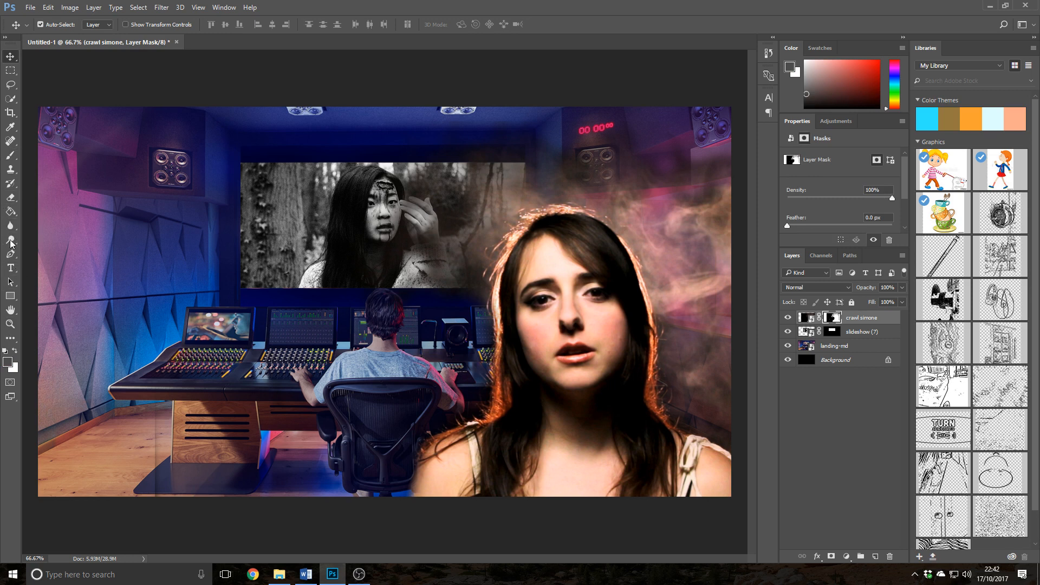
left_click(11, 156)
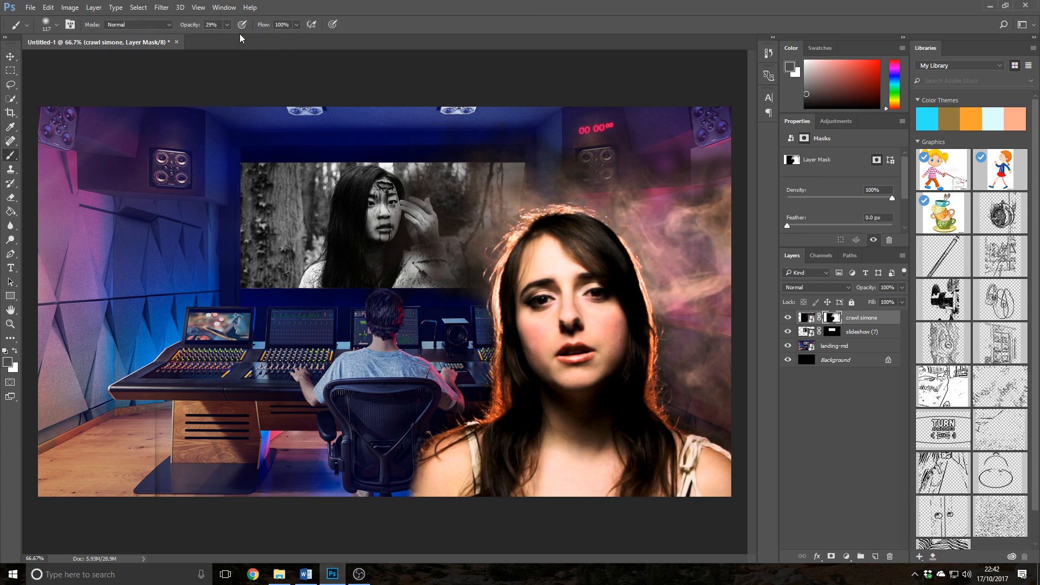
left_click_drag(229, 38, 468, 25)
mouse_move(145, 396)
left_mouse_down()
mouse_move(148, 451)
mouse_move(161, 413)
left_mouse_up()
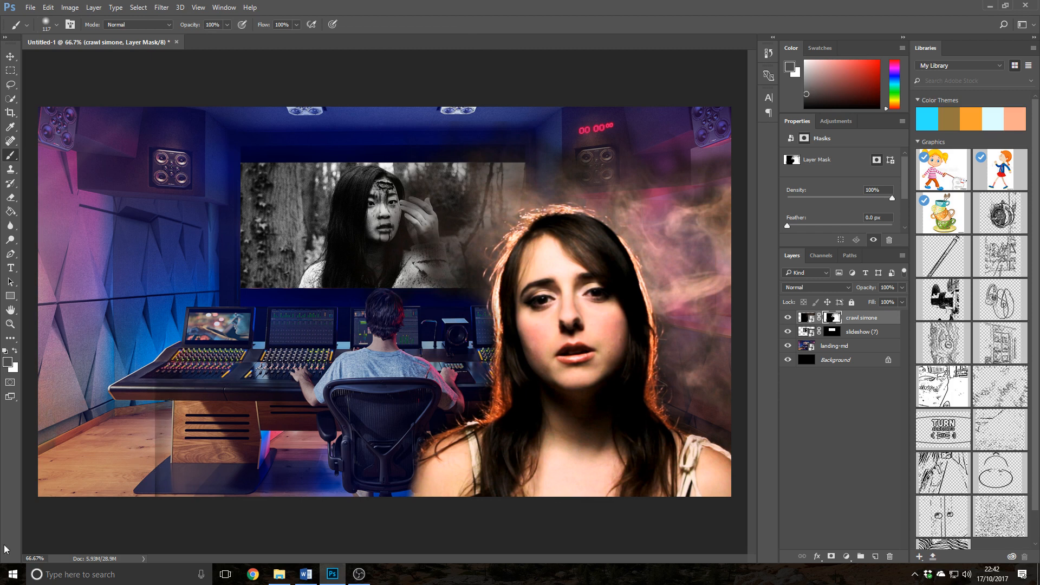
Step: Set the foreground colour to black to fully hide the leftover edge on the crawl simone mask, and deselect all layers
left_click(8, 362)
left_click(382, 286)
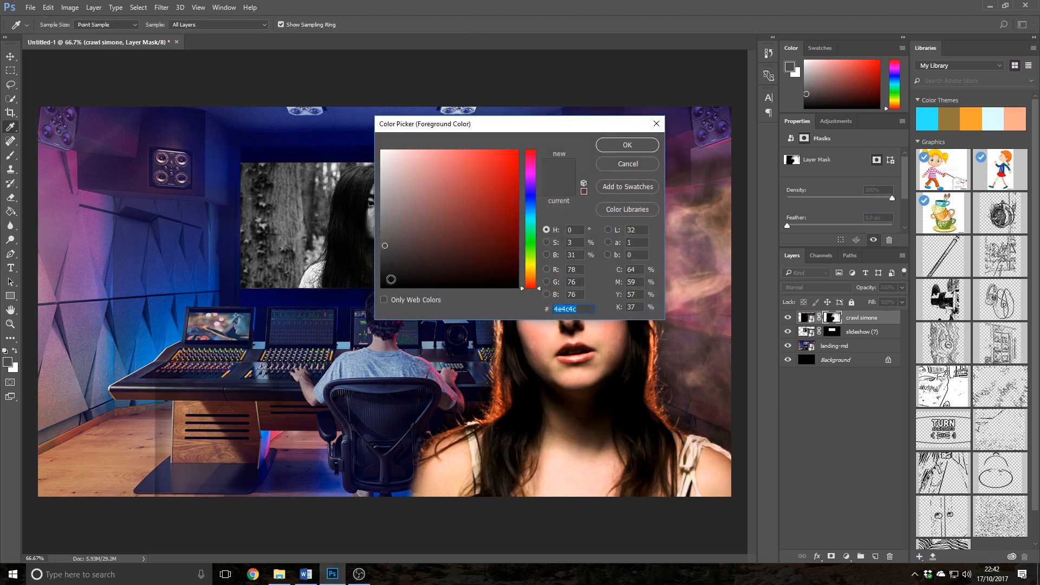
left_click(631, 149)
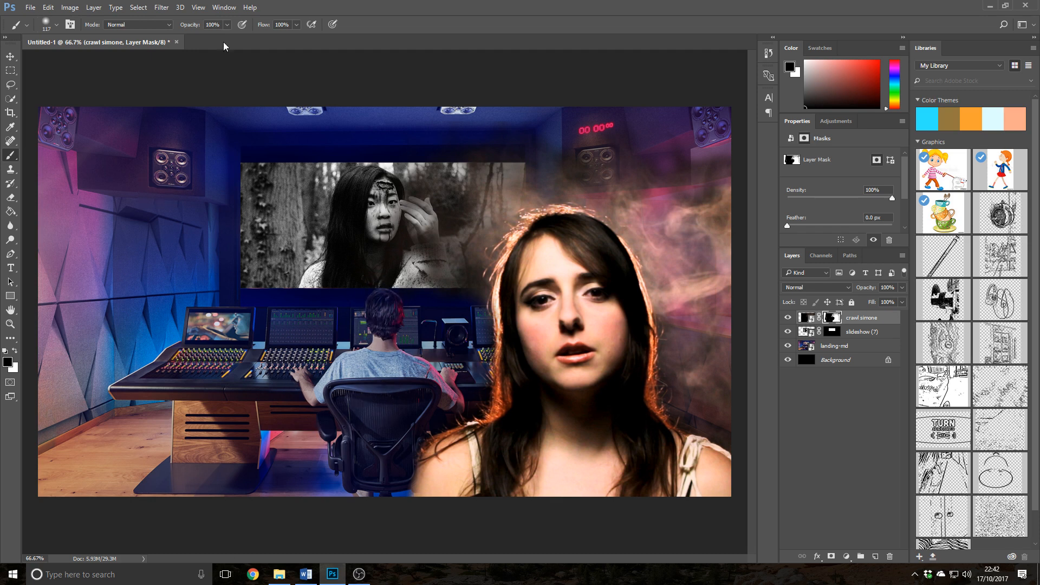
left_click(11, 56)
left_click(807, 448)
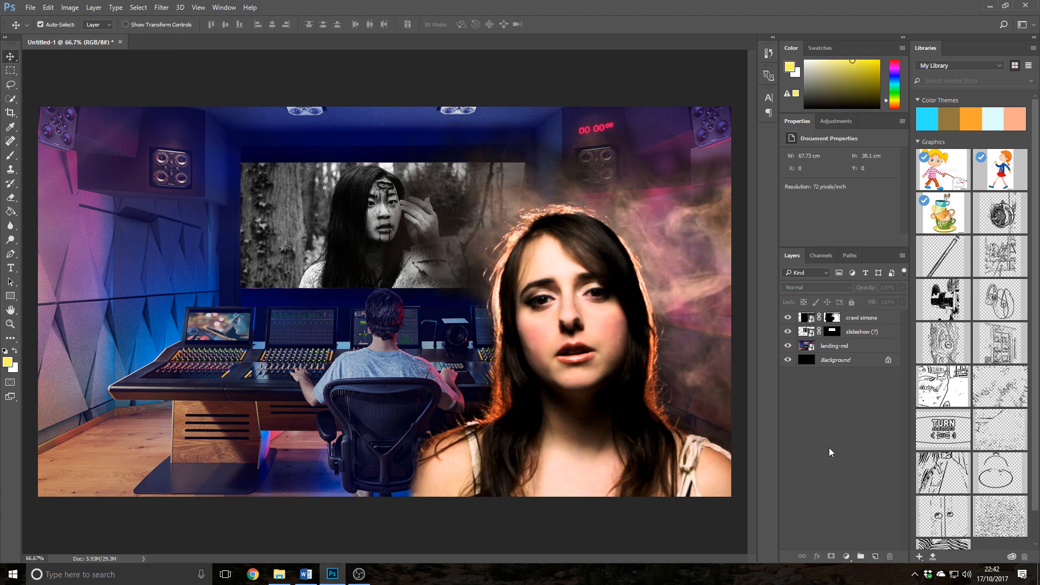
Step: Check the images in the Assets folder in File Explorer, then hide the crawl simone layer and select the slideshow (7) layer
left_click(279, 575)
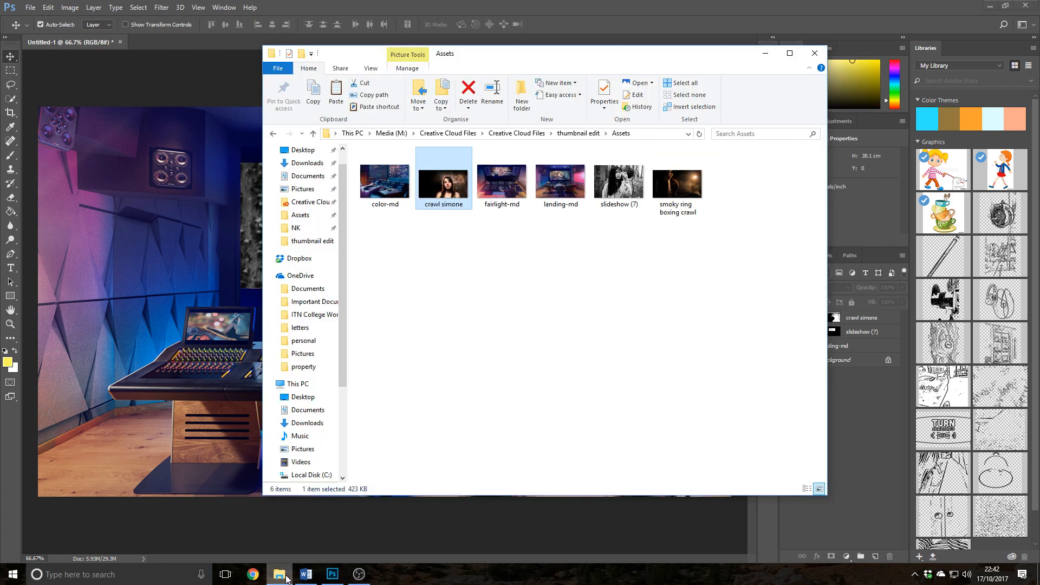
left_click(308, 517)
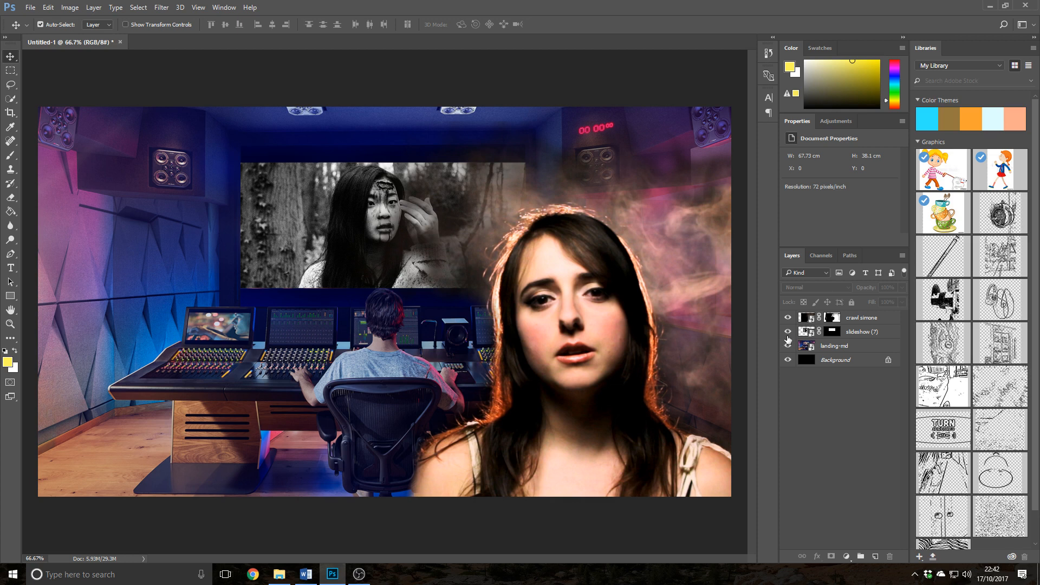
left_click(789, 318)
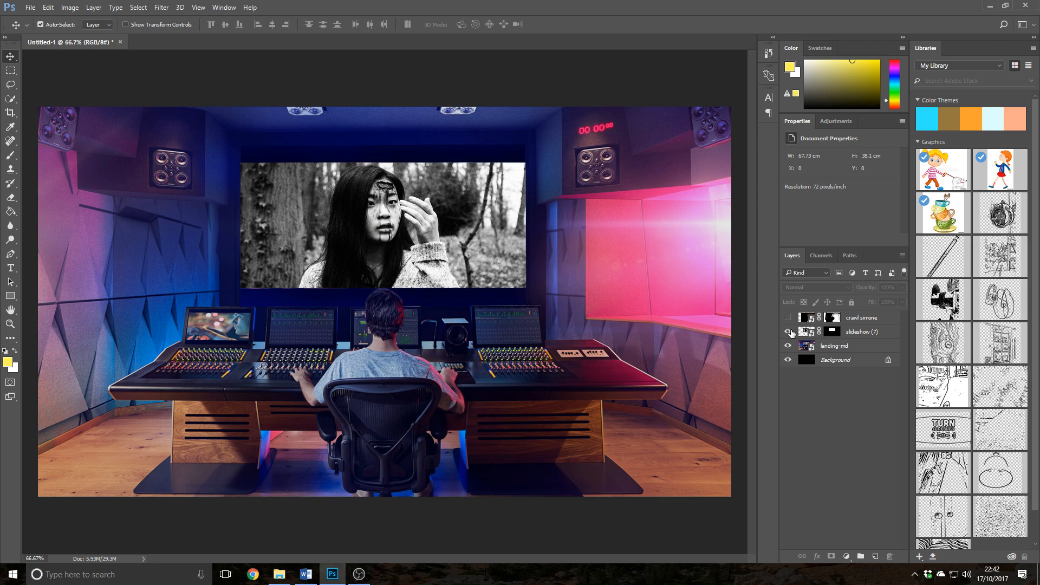
left_click(848, 333)
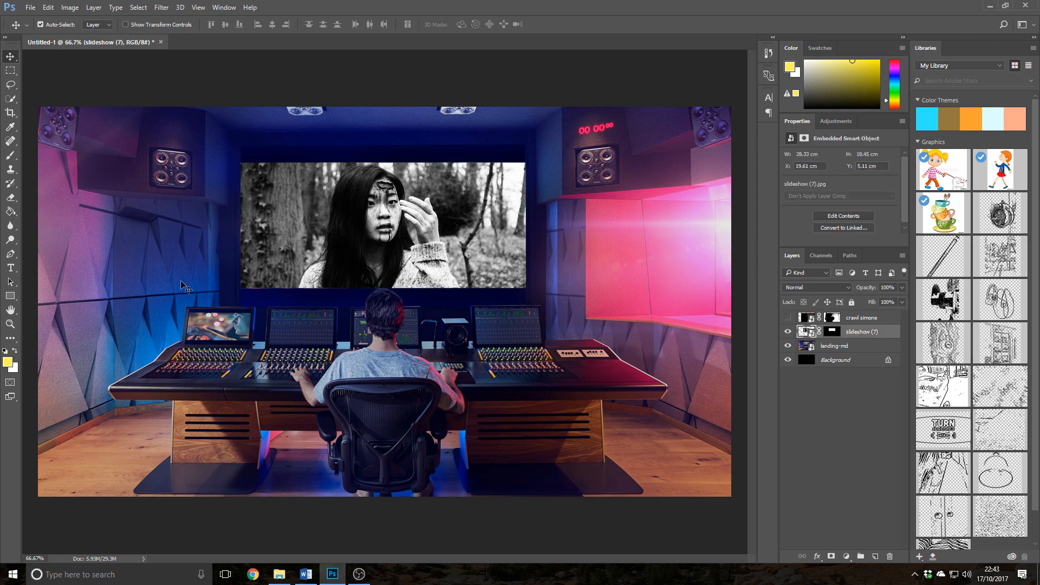
Step: Sample the dark blue below the wall screen and darken it to a near-black navy as the foreground colour
left_click(7, 363)
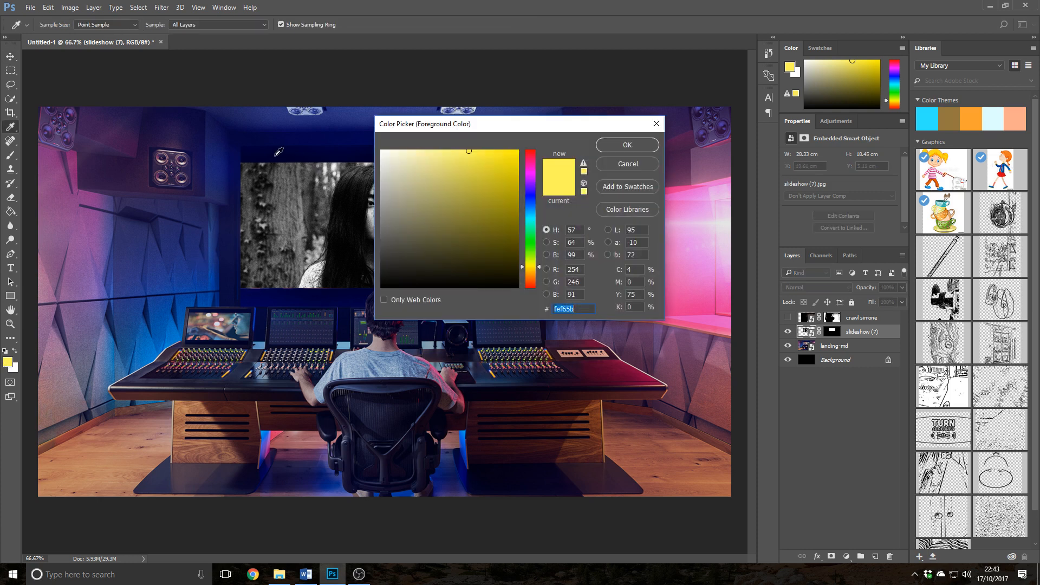
left_click(262, 292)
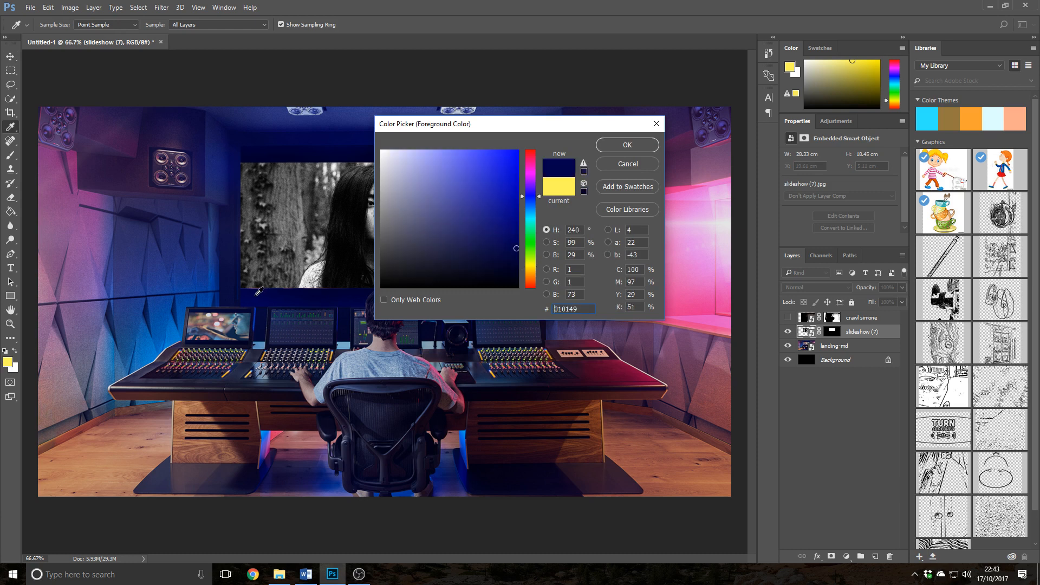
left_click_drag(518, 247, 518, 265)
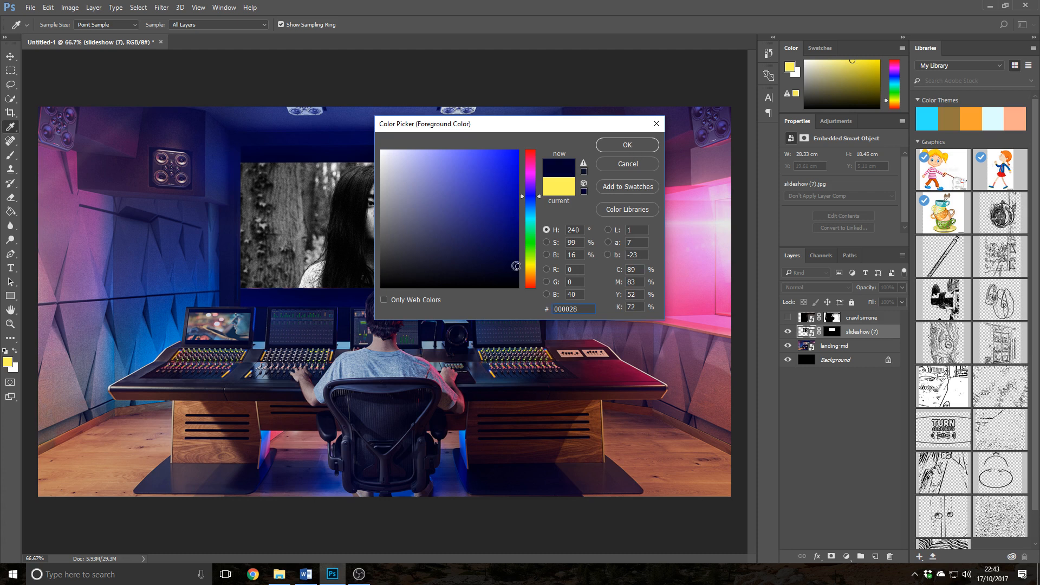
left_click_drag(514, 266, 501, 268)
left_click(623, 147)
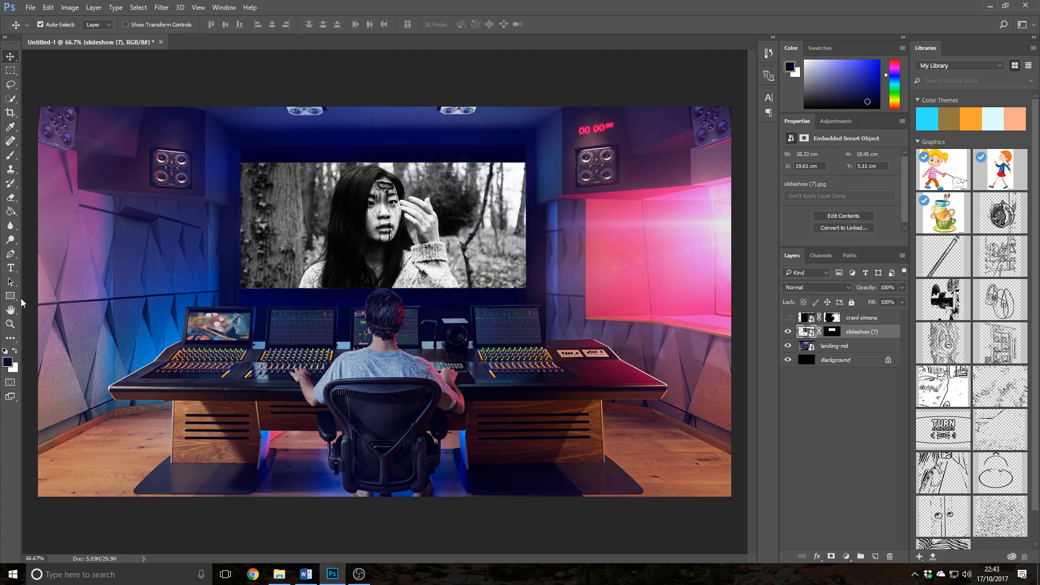
Step: Draw a rectangle about 814 by 369 px covering the wall screen and its margin, and shift it to X 547, Y 145 px
left_click(10, 296)
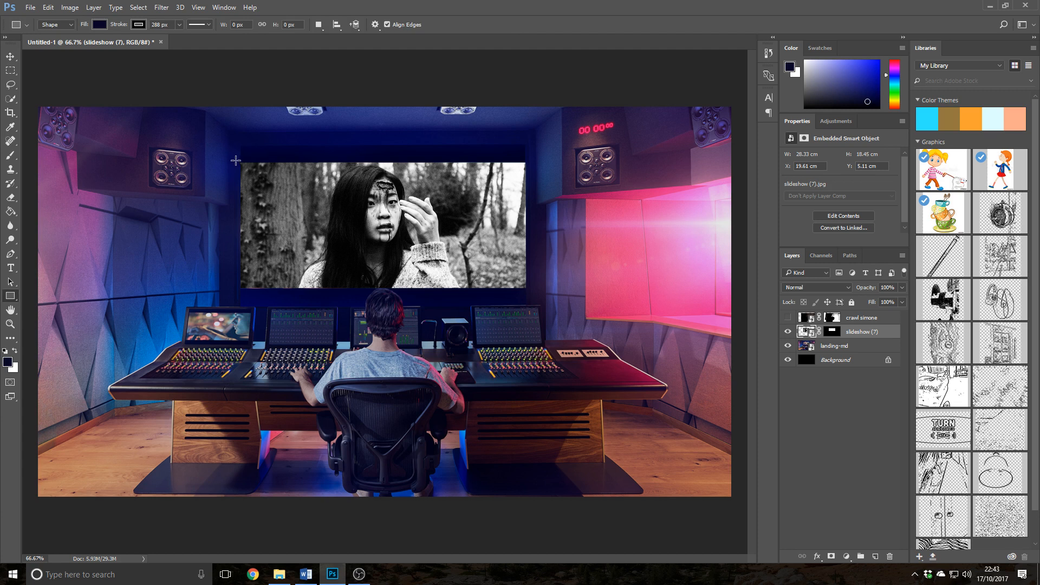
left_click_drag(236, 159, 529, 293)
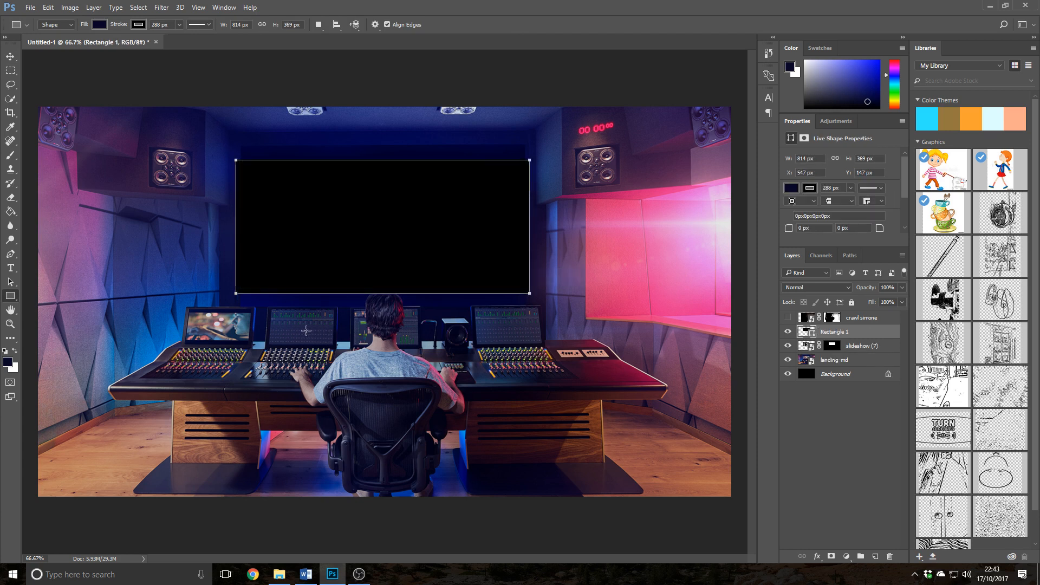
left_click(10, 56)
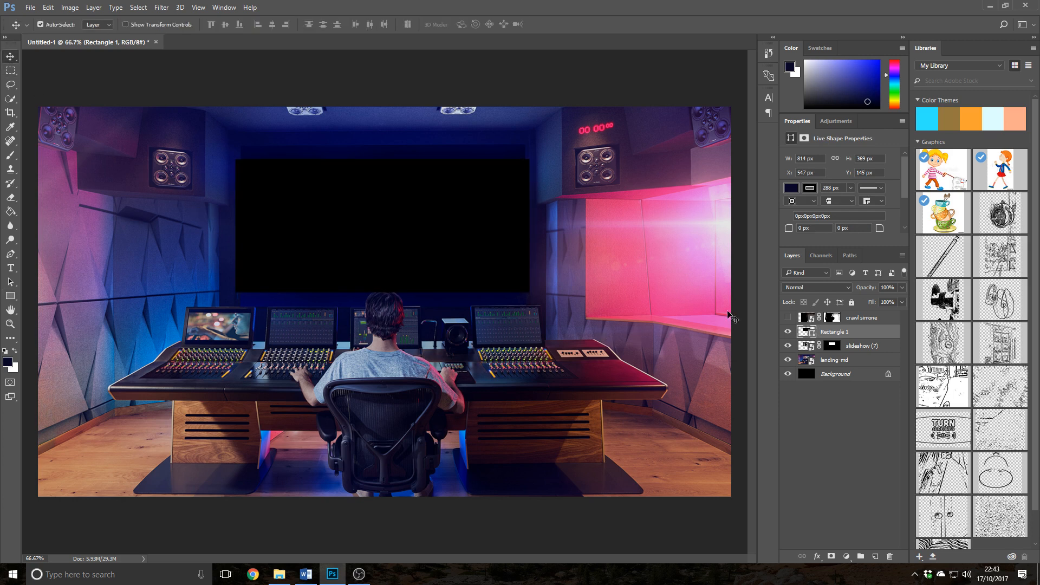
Step: Move the Rectangle 1 layer beneath slideshow (7), shift it to X 549, Y 144 px, and open its layer blending options
left_click_drag(847, 335, 780, 344)
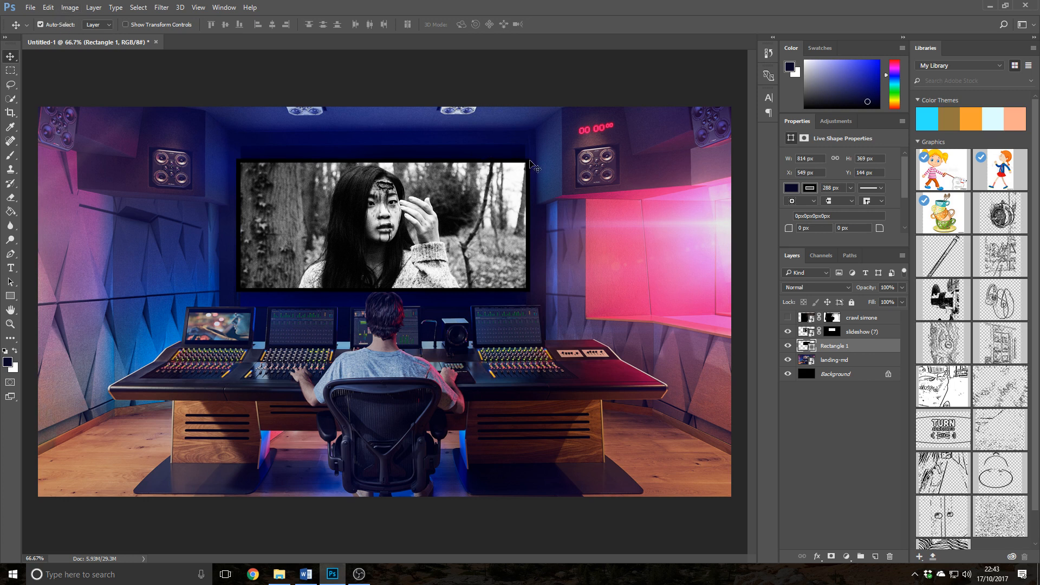
right_click(840, 345)
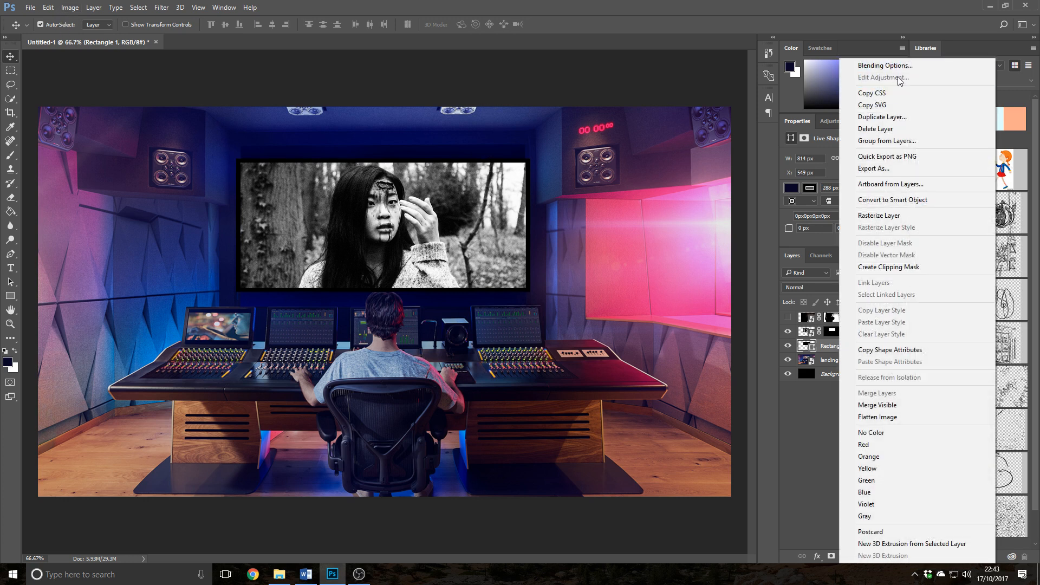
left_click(881, 66)
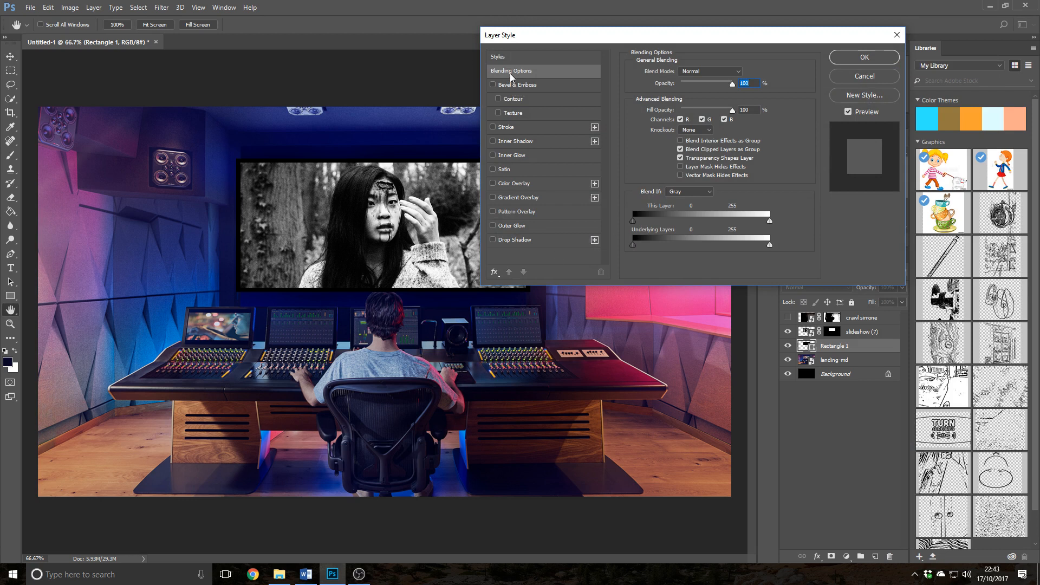
Step: Try a white (ffffff) Color Overlay on the rectangle and turn it off again
left_click(504, 184)
left_click(746, 74)
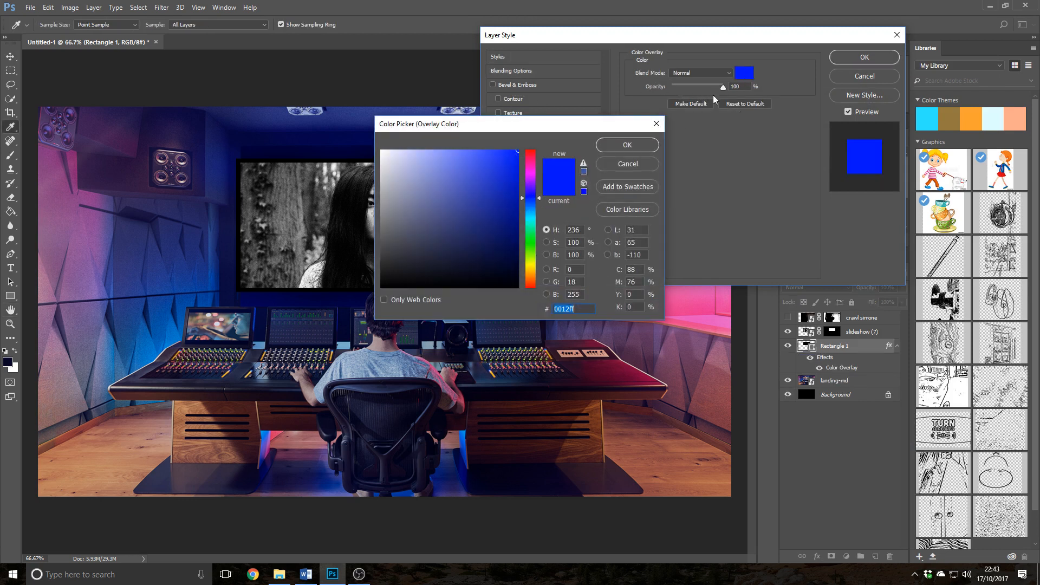
type("ffffff")
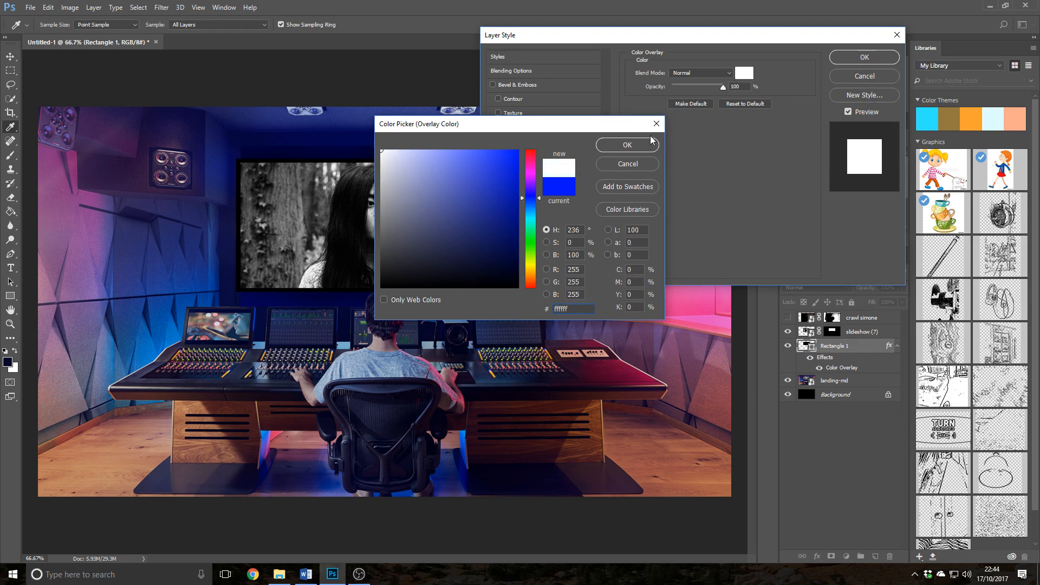
left_click(648, 143)
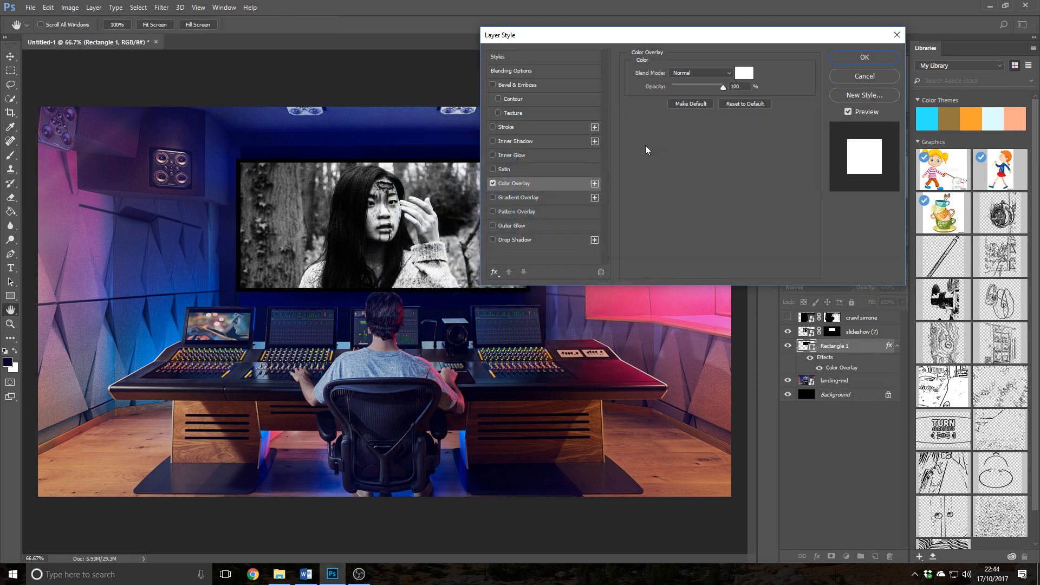
left_click(493, 184)
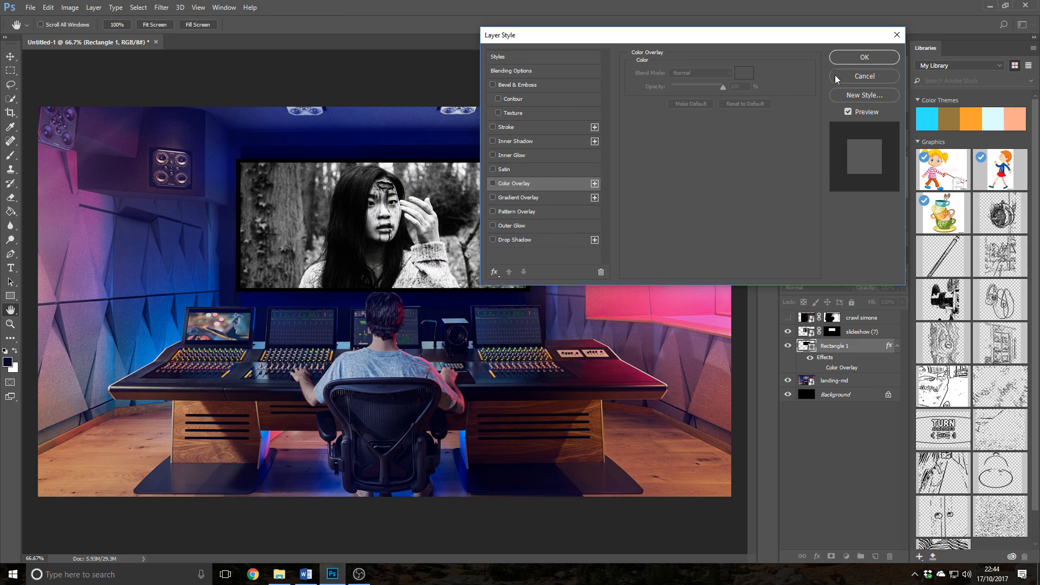
Step: Try the Satin and Pattern Overlay effects on the rectangle, leaving both switched off
left_click(493, 169)
left_click(492, 169)
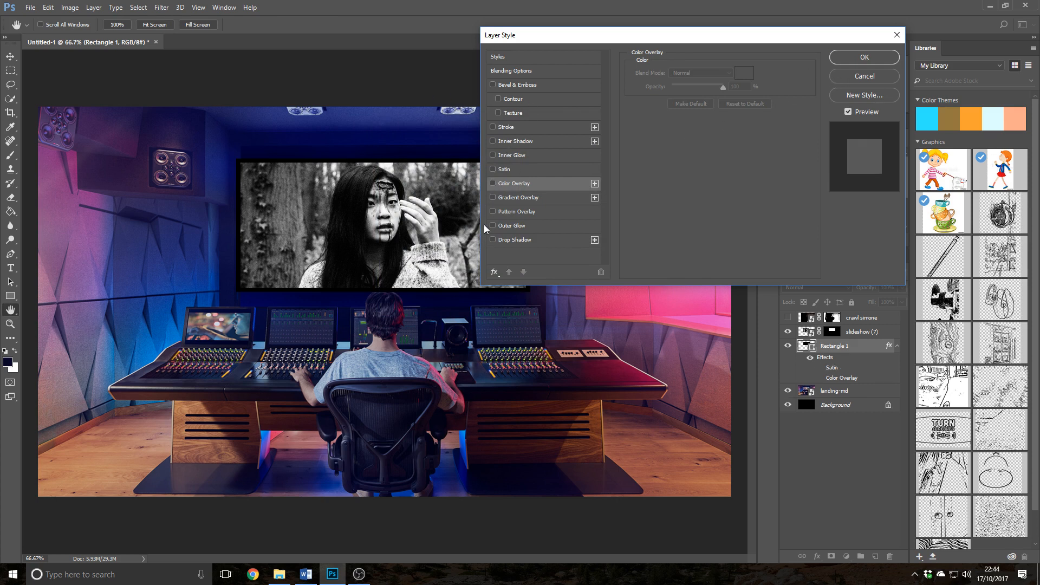
left_click(492, 211)
left_click(493, 212)
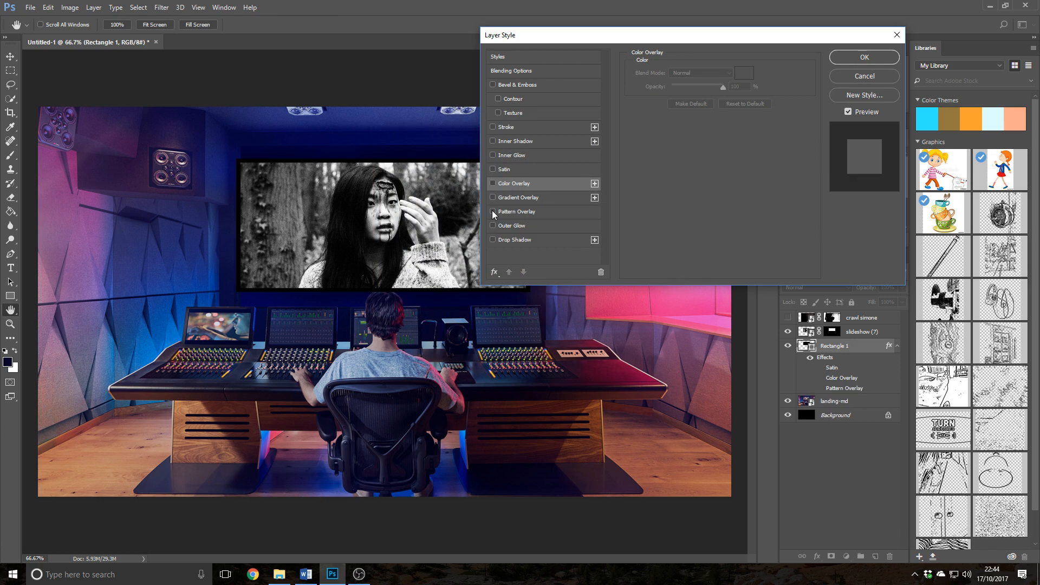
Step: Enable Bevel & Emboss with its Contour option on the rectangle around the wall screen
left_click(492, 86)
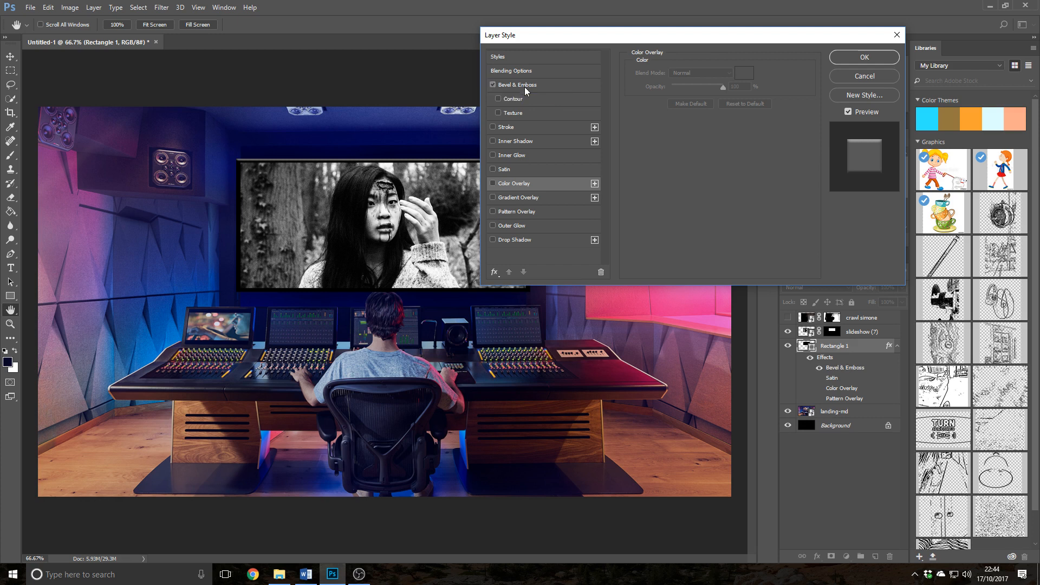
left_click(504, 85)
left_click(498, 99)
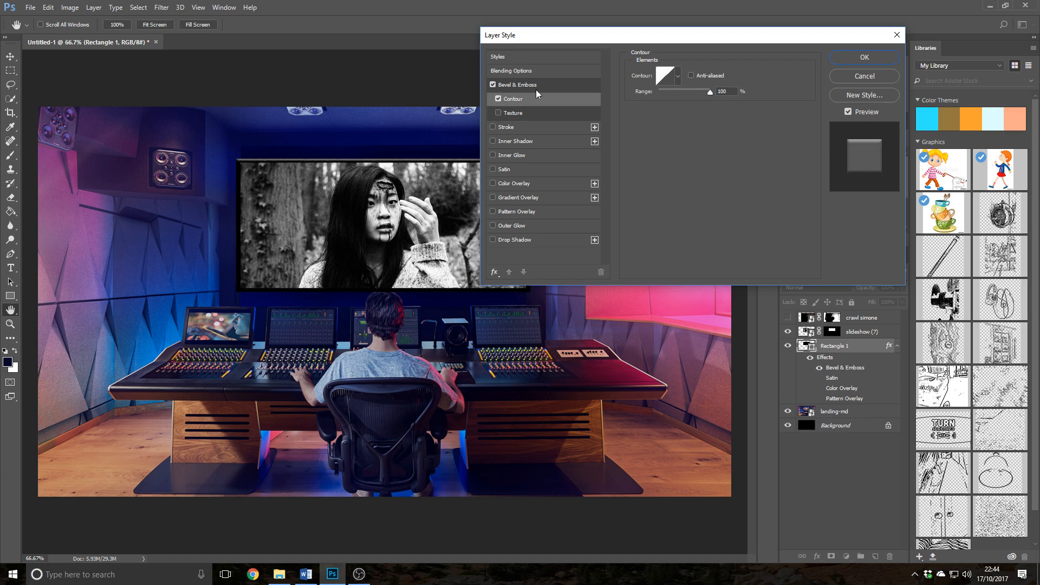
left_click(555, 85)
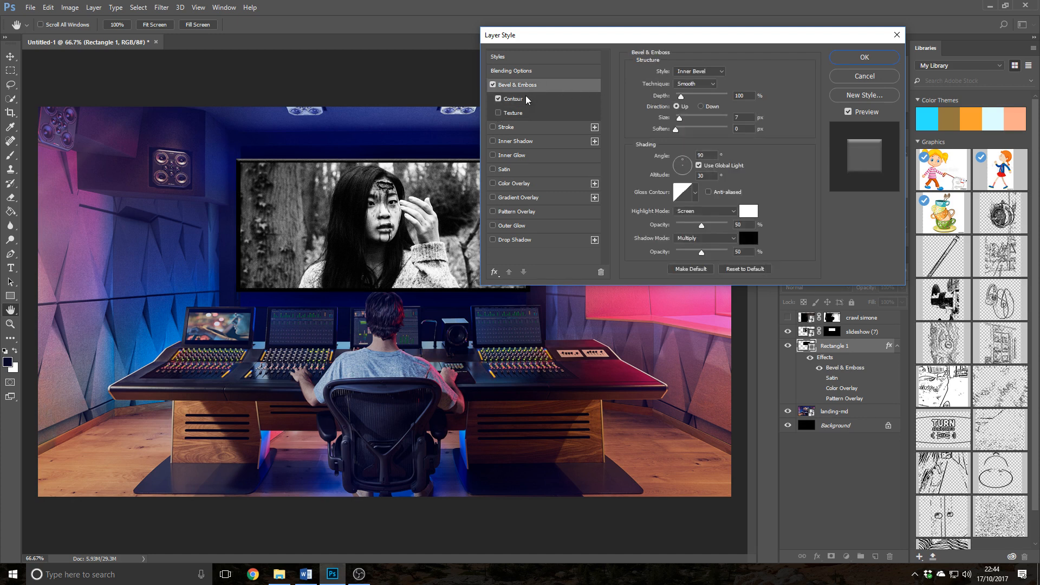
Step: Try a curved gloss contour for the bevel and restore the straight diagonal one
left_click(696, 193)
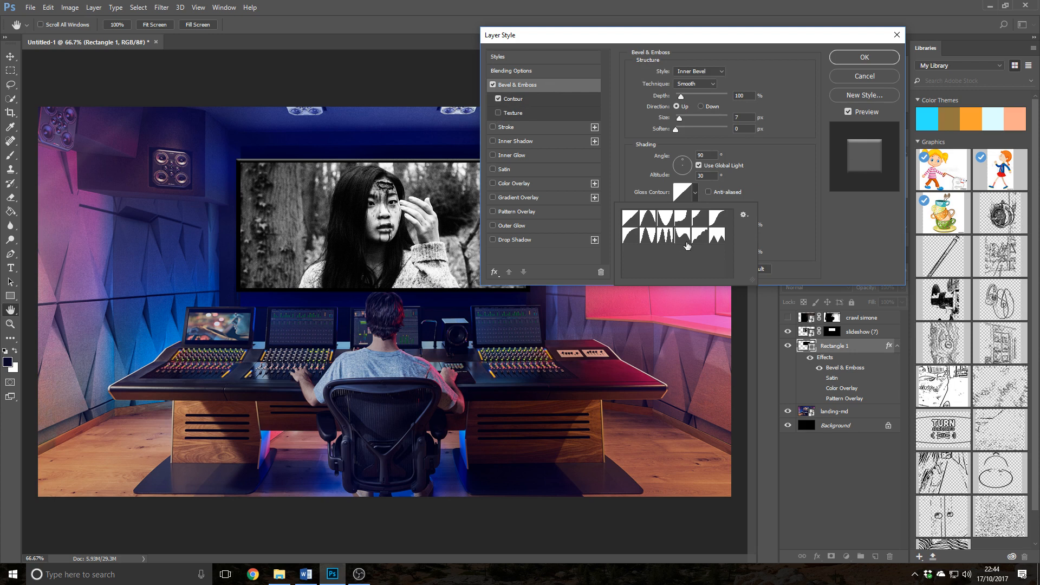
left_click(686, 217)
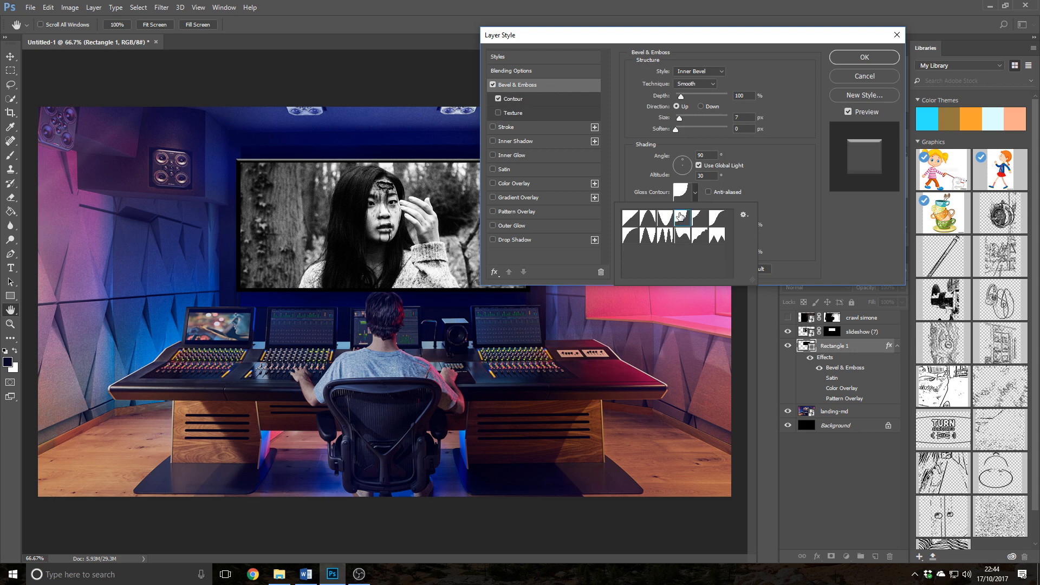
left_click(629, 217)
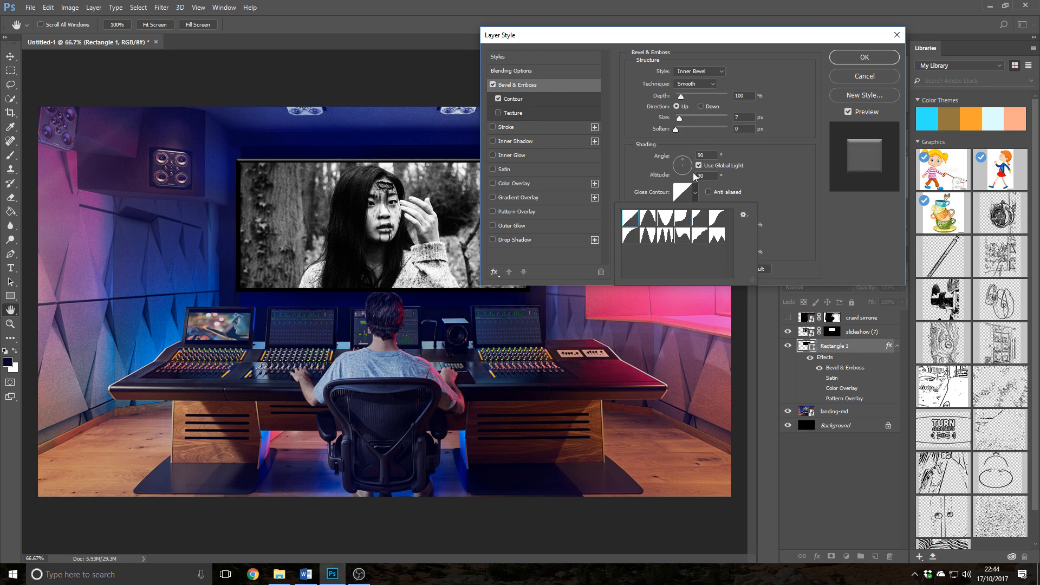
Step: Set the bevel's light angle to 136° and altitude to 0° with Use Global Light on, and its depth to 95%
mouse_move(683, 159)
left_mouse_down()
mouse_move(656, 179)
mouse_move(674, 160)
left_mouse_up()
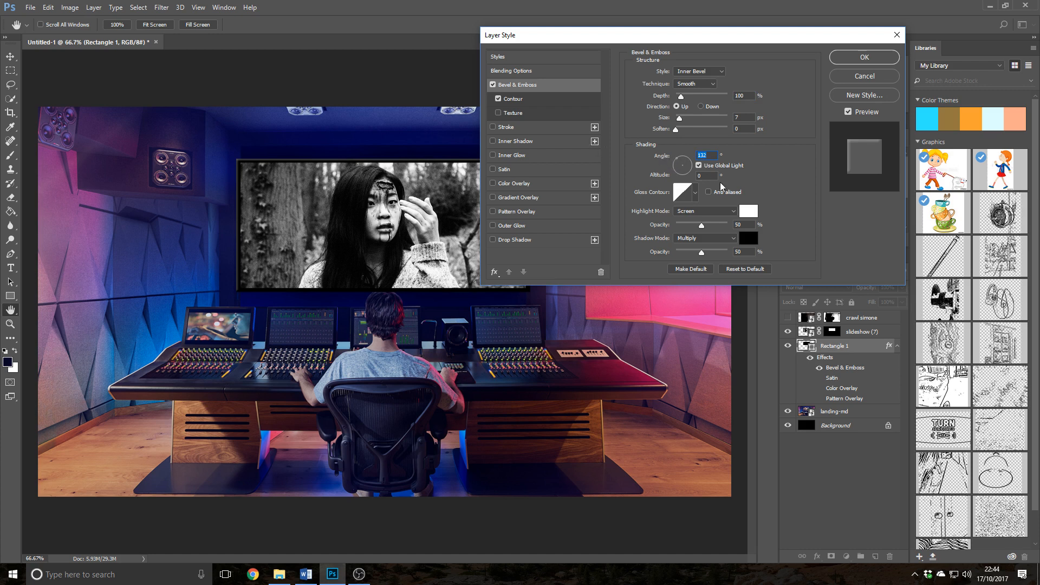
left_click(680, 163)
left_click_drag(679, 163, 650, 134)
left_click(699, 166)
left_click(699, 166)
left_click(682, 96)
mouse_move(682, 98)
left_mouse_down()
mouse_move(701, 98)
mouse_move(658, 96)
mouse_move(682, 96)
left_mouse_up()
Step: Try the Outer Bevel style on the rectangle and return to Inner Bevel
left_click(702, 72)
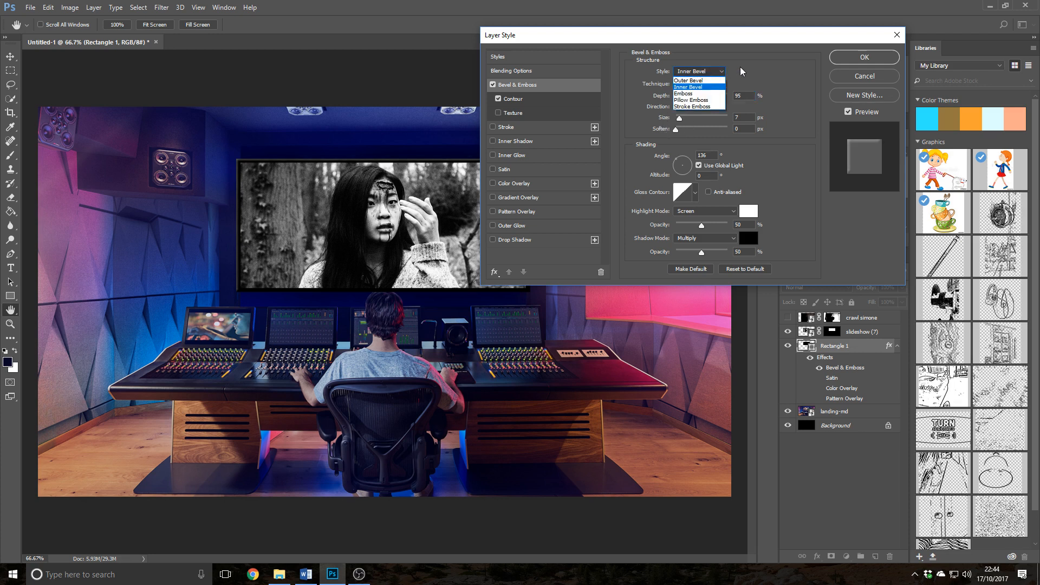
left_click(701, 80)
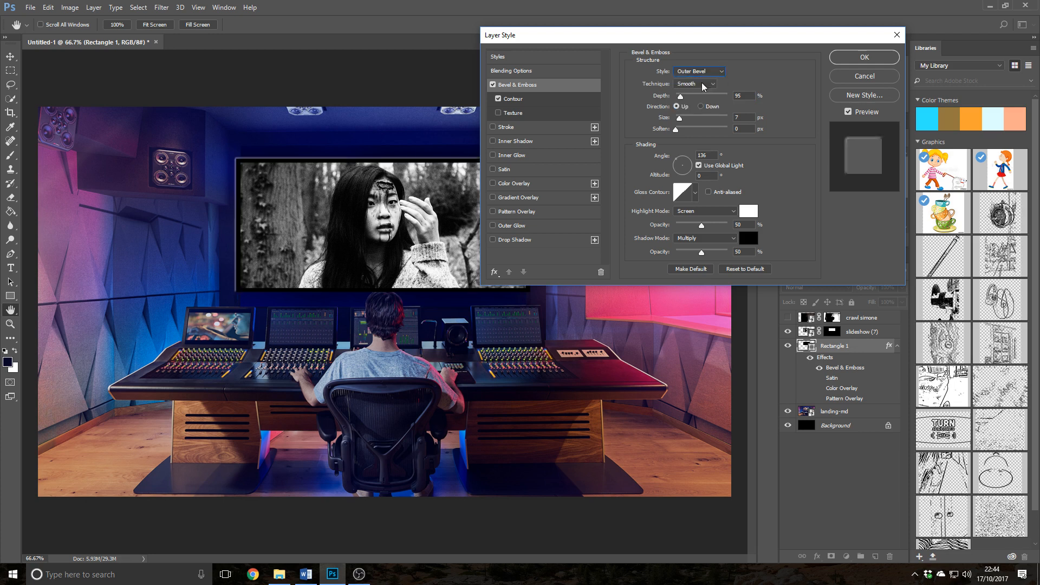
left_click(703, 73)
left_click(700, 80)
Step: Set the bevel's Soften value to 7 px and apply the layer style
left_click_drag(676, 130, 700, 131)
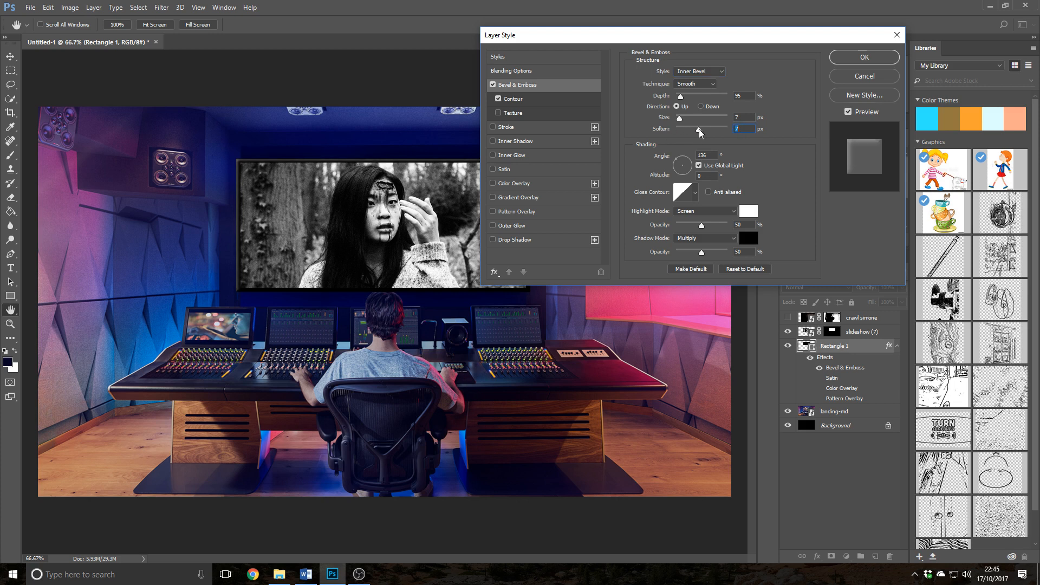
left_click(864, 57)
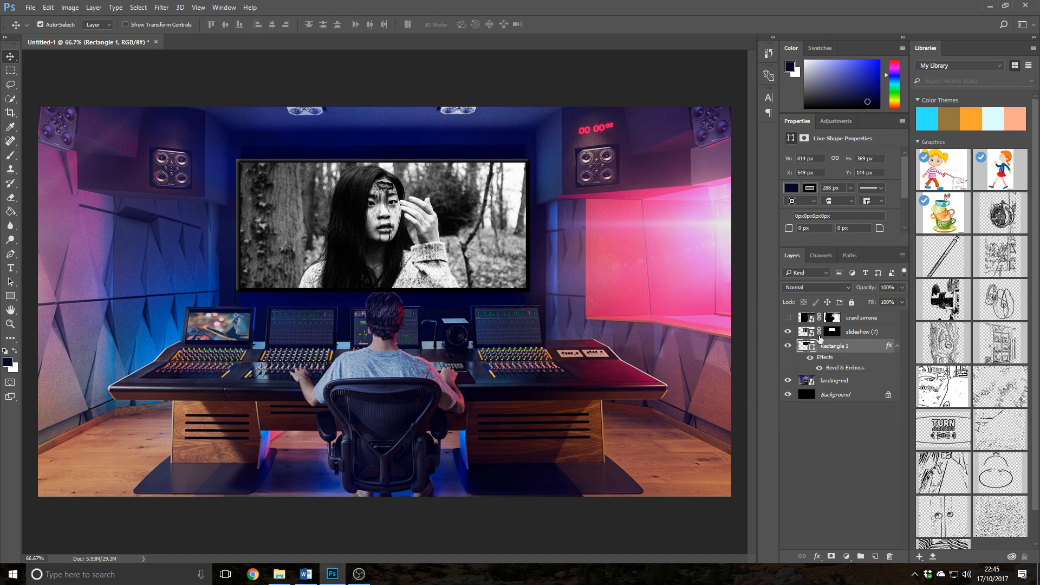
Step: Show the crawl simone layer again and deselect all layers
left_click(788, 317)
left_click(788, 317)
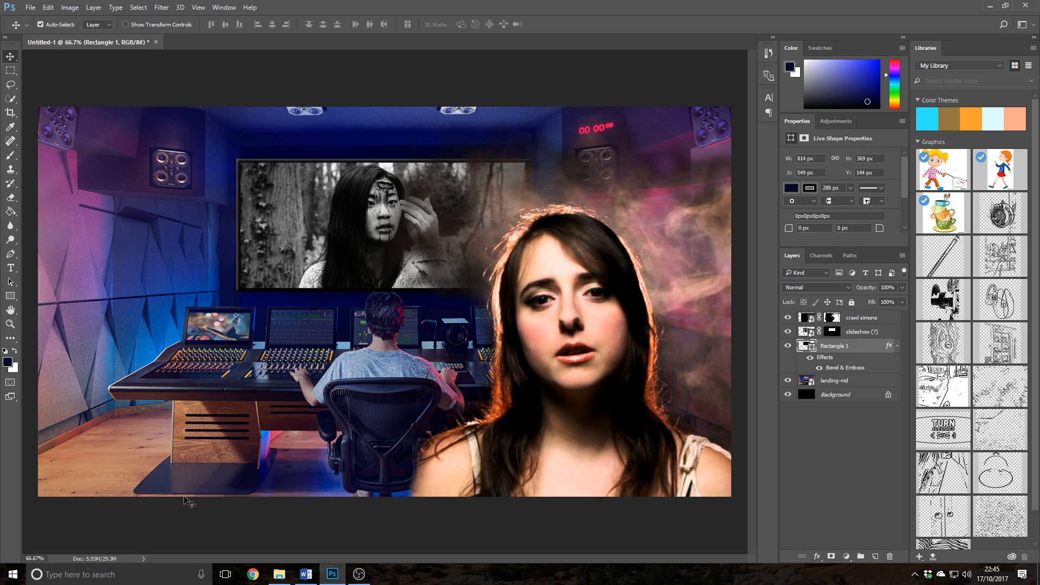
left_click(211, 540)
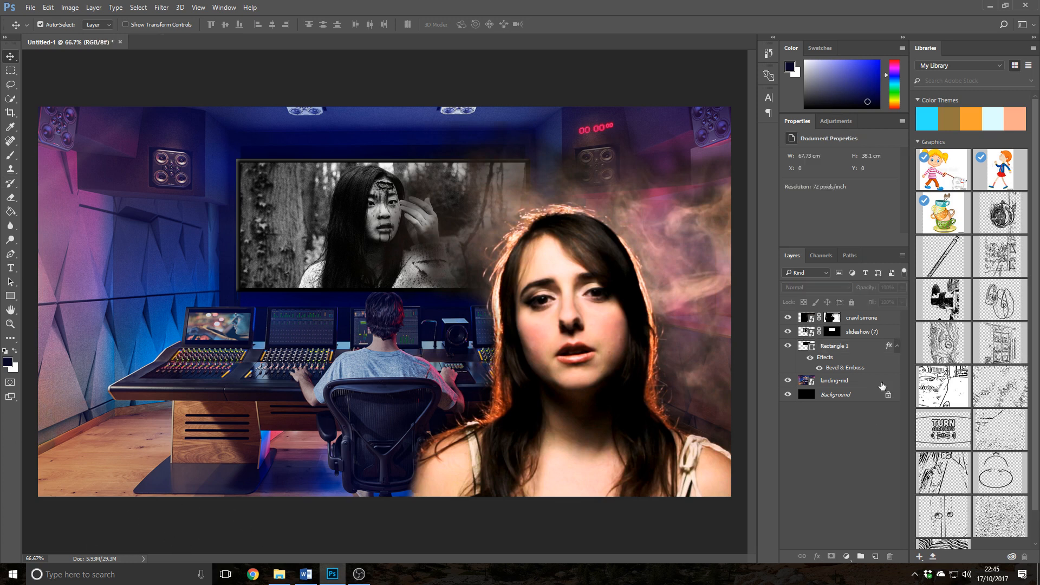
Step: Start a new text line near the artwork's upper-left corner and set its text colour to white (ffffff)
left_click(12, 267)
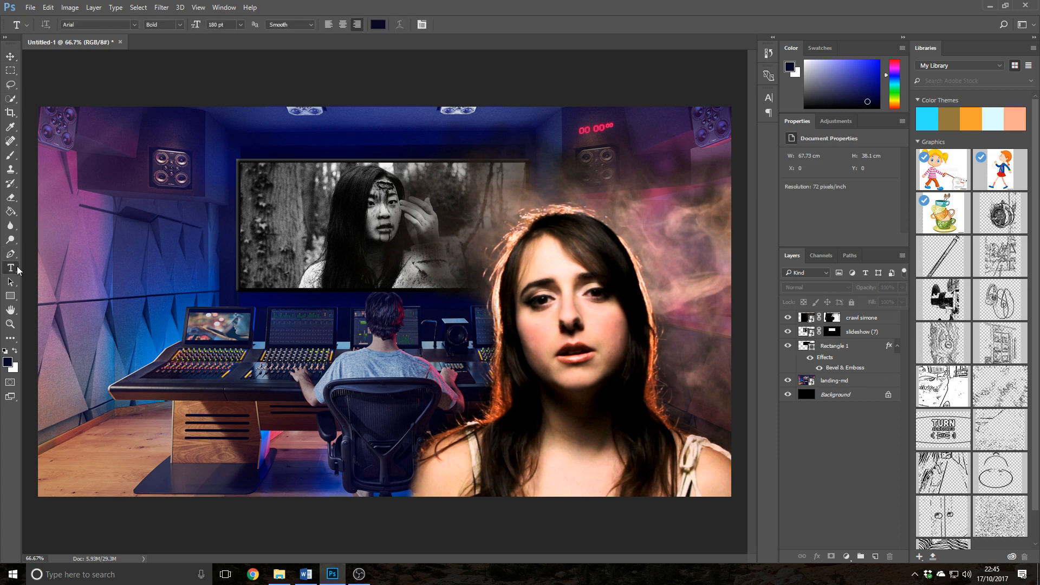
left_click(59, 130)
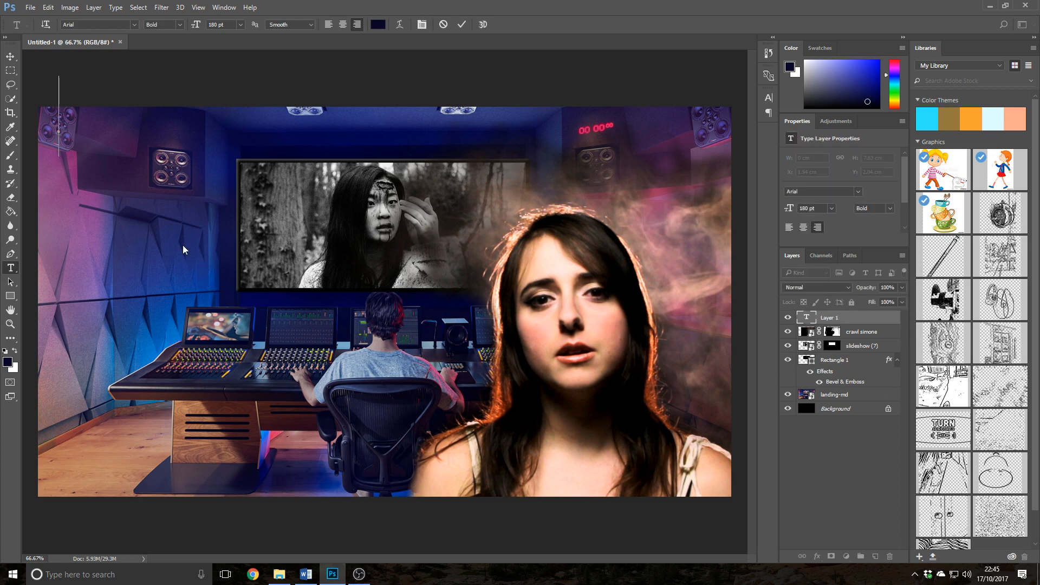
left_click(379, 24)
left_click(381, 151)
left_click(623, 145)
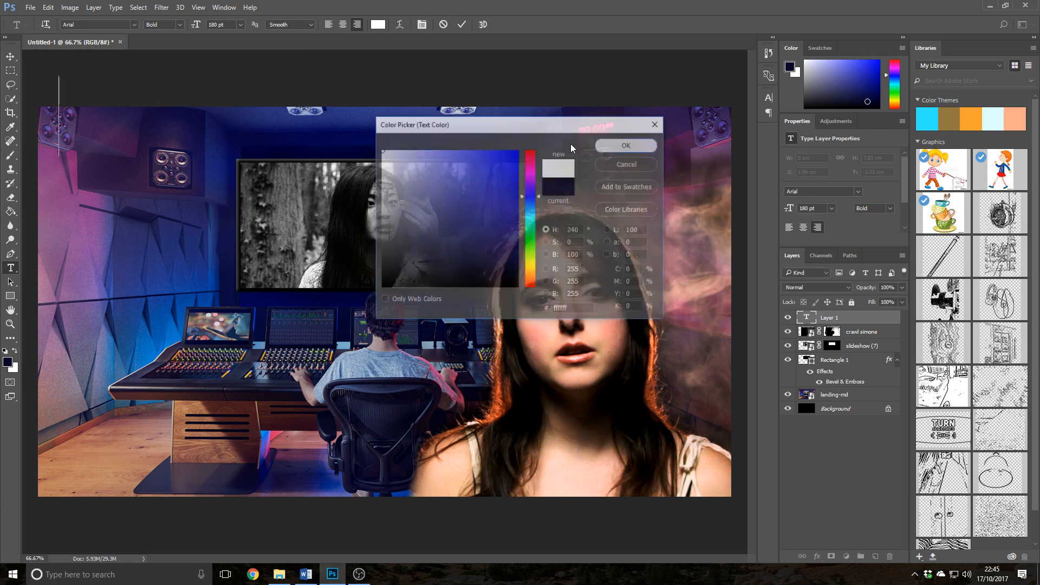
Step: Enter the headline "How Do I Colour Grde in resolve?" on the new text layer
type("How Do I")
key("BackSpace")
type("Choose ")
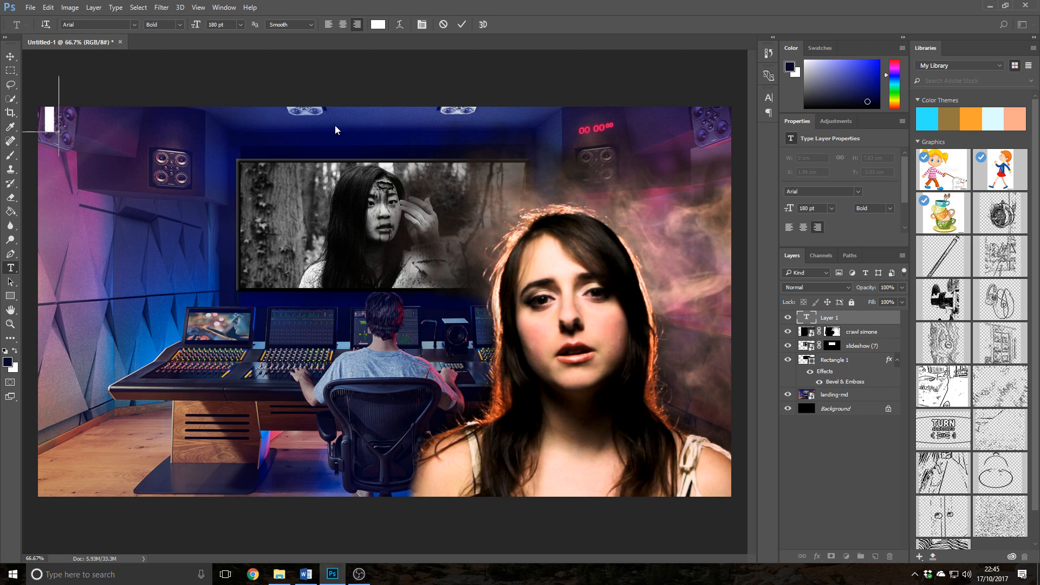
type("Serie I feelse?")
Step: Move the headline so it begins near the artwork's upper-left corner and runs across the upper edge
left_click(10, 57)
left_click_drag(60, 147, 676, 234)
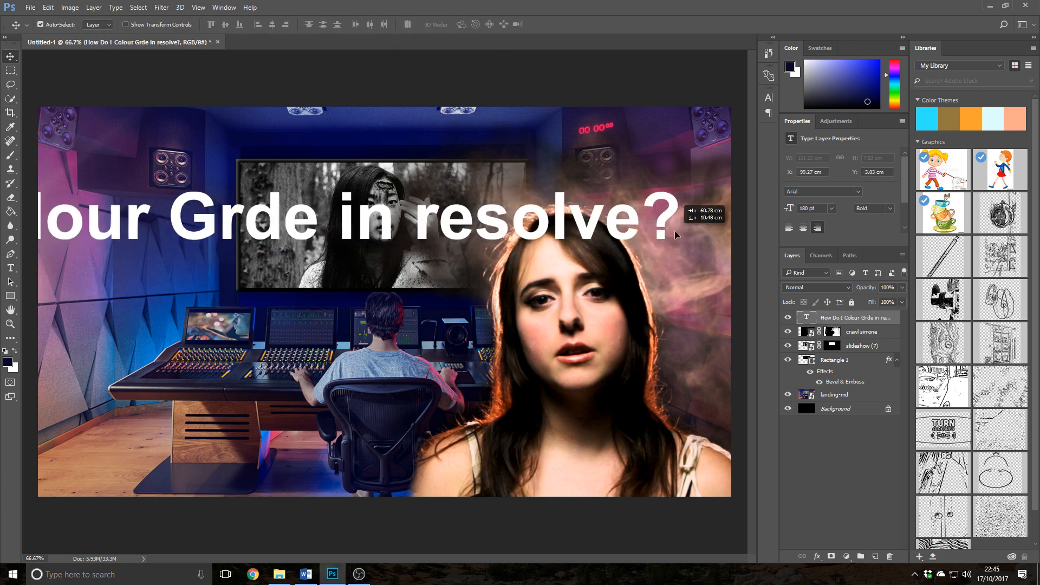
left_click_drag(137, 228, 552, 164)
Step: Break the headline after "How Do I" so that "Colour Grde" starts a second line
left_click(11, 268)
left_click(316, 164)
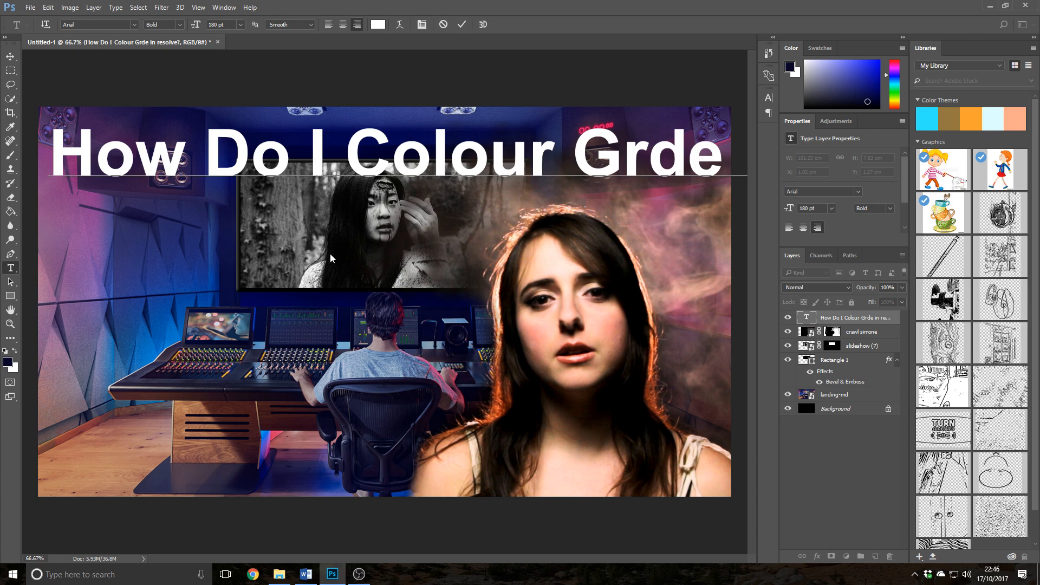
key("BackSpace")
key("Return")
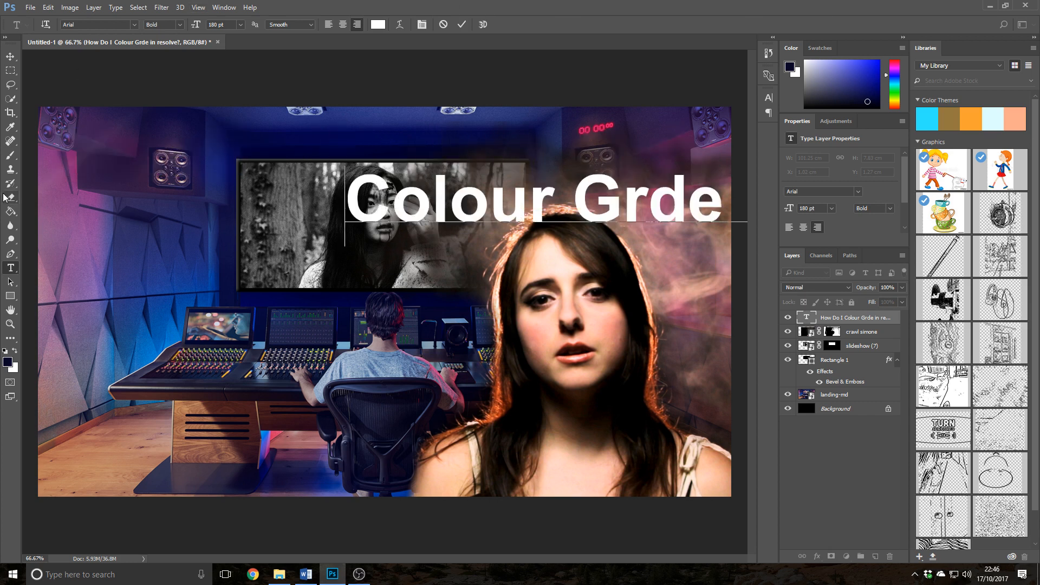
Step: Left-align the whole headline text and commit the text edit
key("ctrl+a")
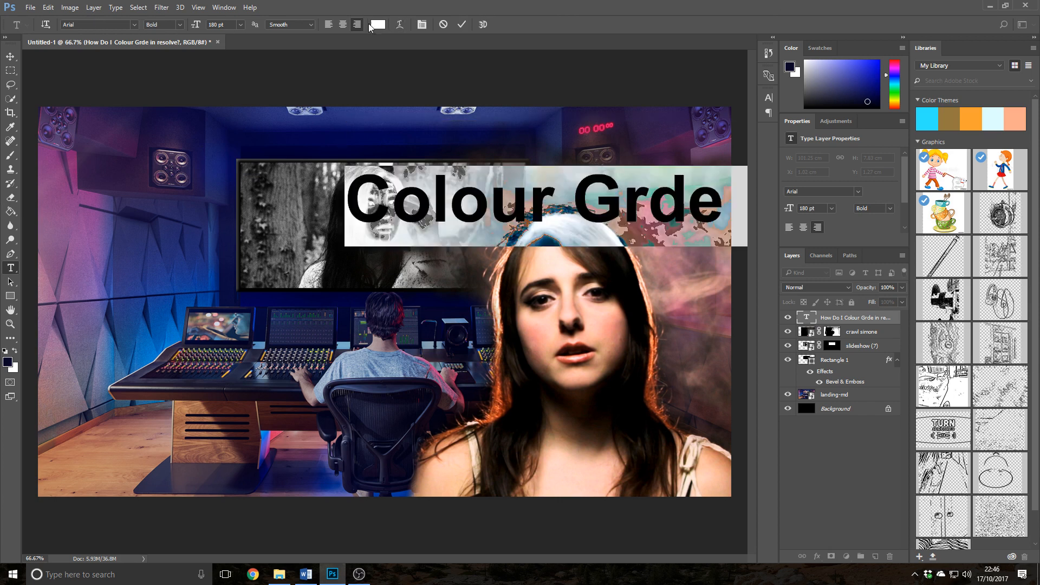
key("BackSpace")
left_click(11, 56)
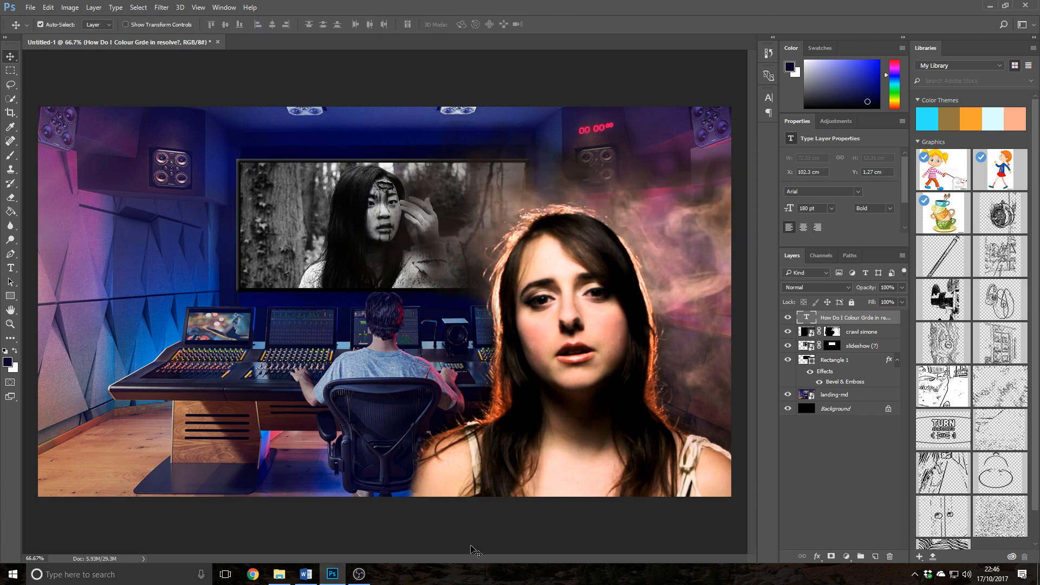
Step: Bring the off-canvas headline text back onto the artwork with a free transform and apply it
left_click_drag(639, 190, 128, 236)
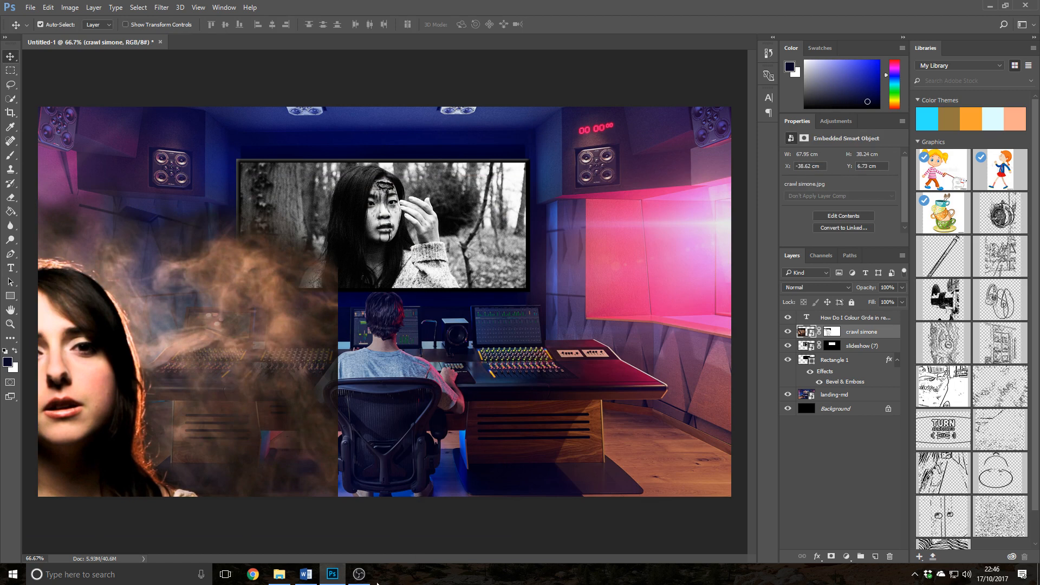
key("ctrl+z")
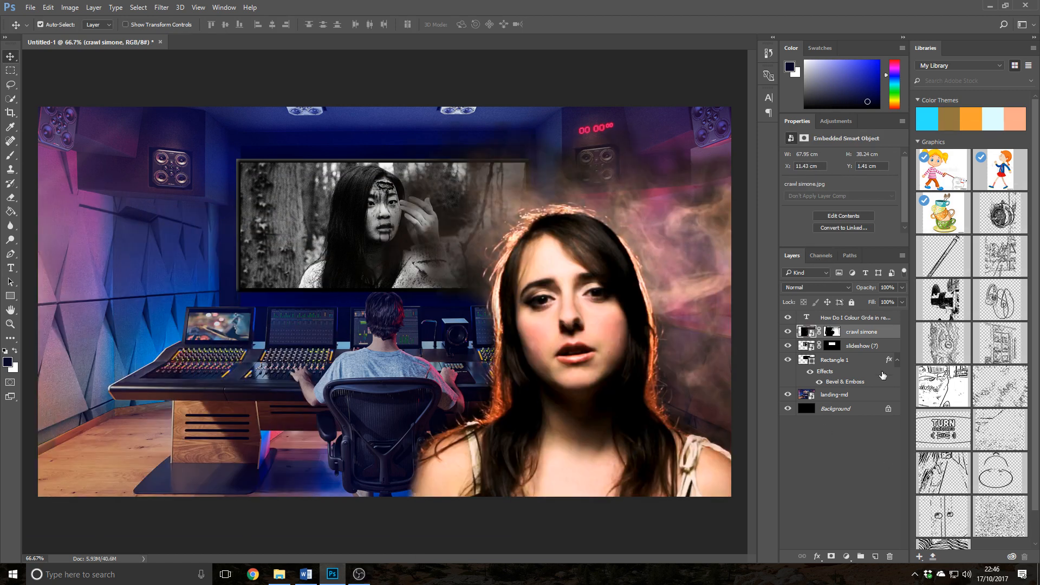
left_click(852, 317)
key("ctrl+t")
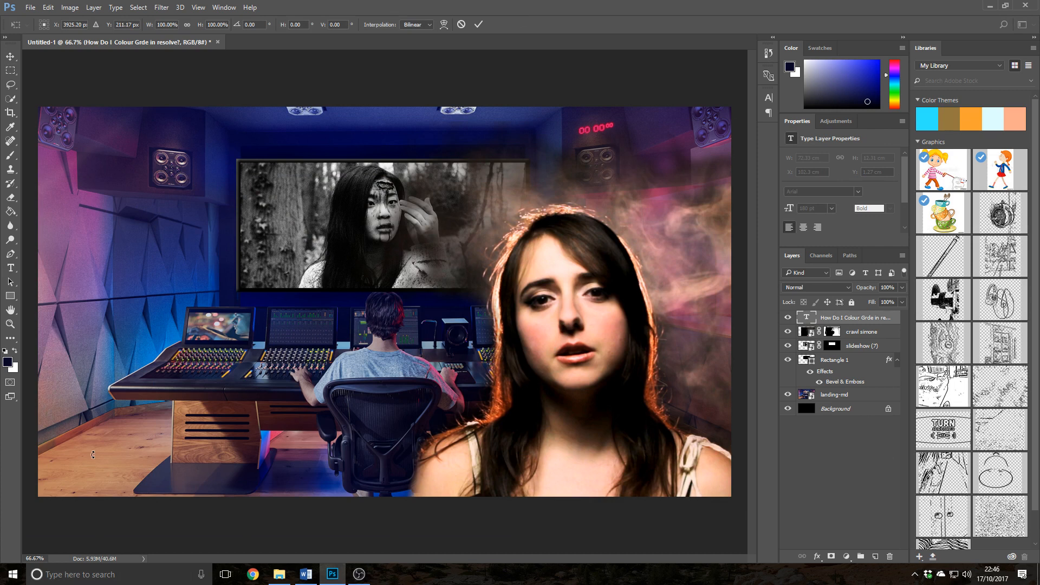
key("ctrl+minus")
key("ctrl+minus")
key("ctrl+minus")
key("ctrl+minus")
key("ctrl+minus")
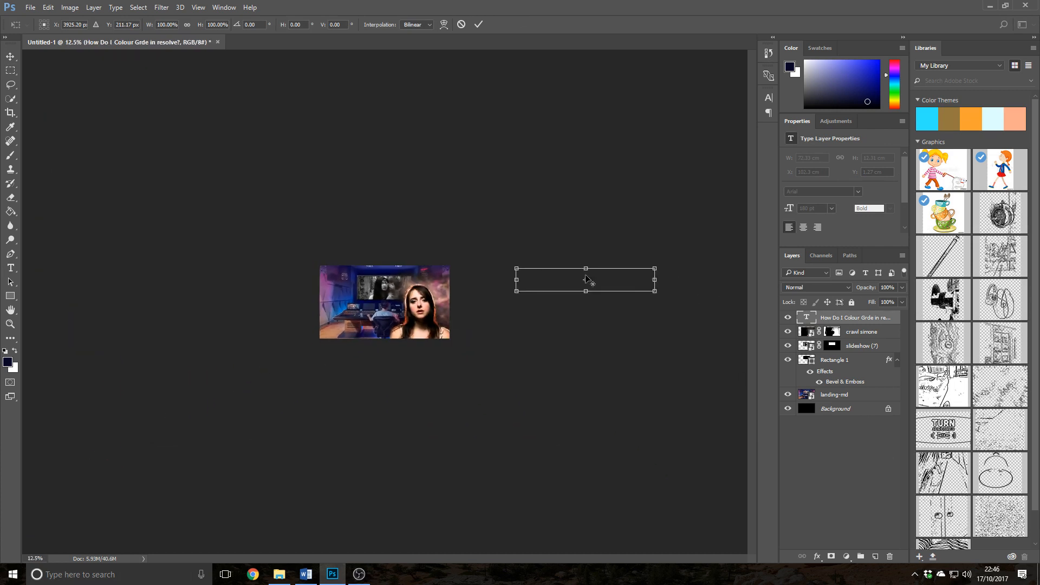
left_click_drag(588, 279, 425, 291)
key("ctrl+plus")
key("ctrl+plus")
key("ctrl+plus")
key("ctrl+plus")
key("ctrl+plus")
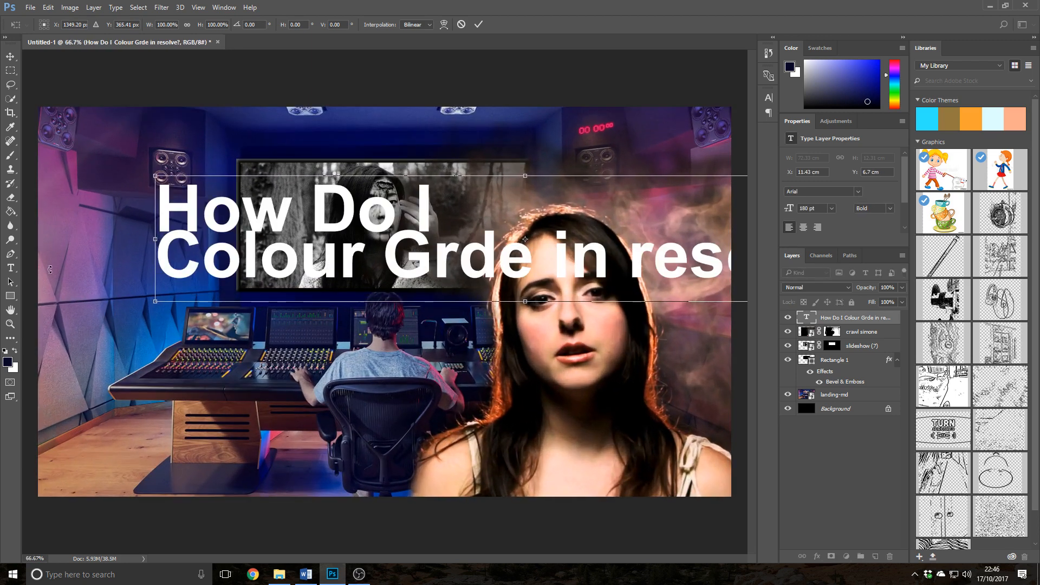
left_click(11, 267)
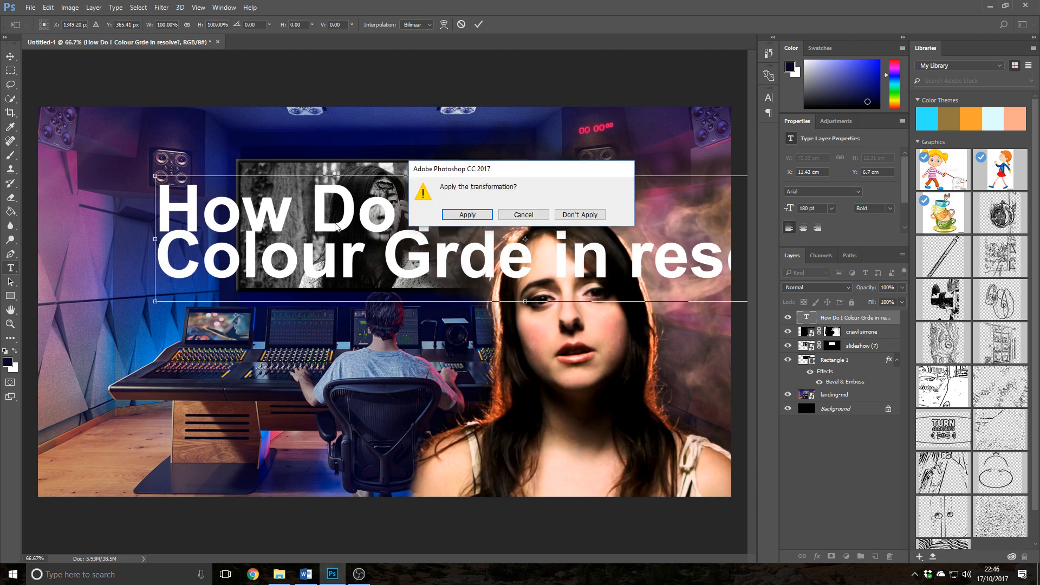
left_click(474, 218)
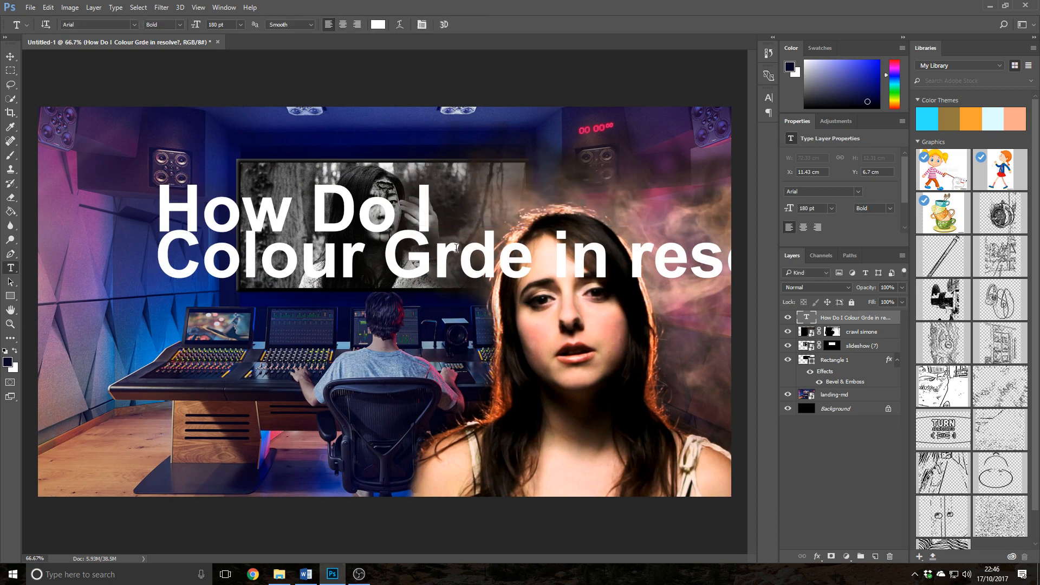
Step: Move the headline near the artwork's upper-left corner and correct "Grde" to "Grade"
left_click(10, 55)
left_click_drag(330, 236, 223, 183)
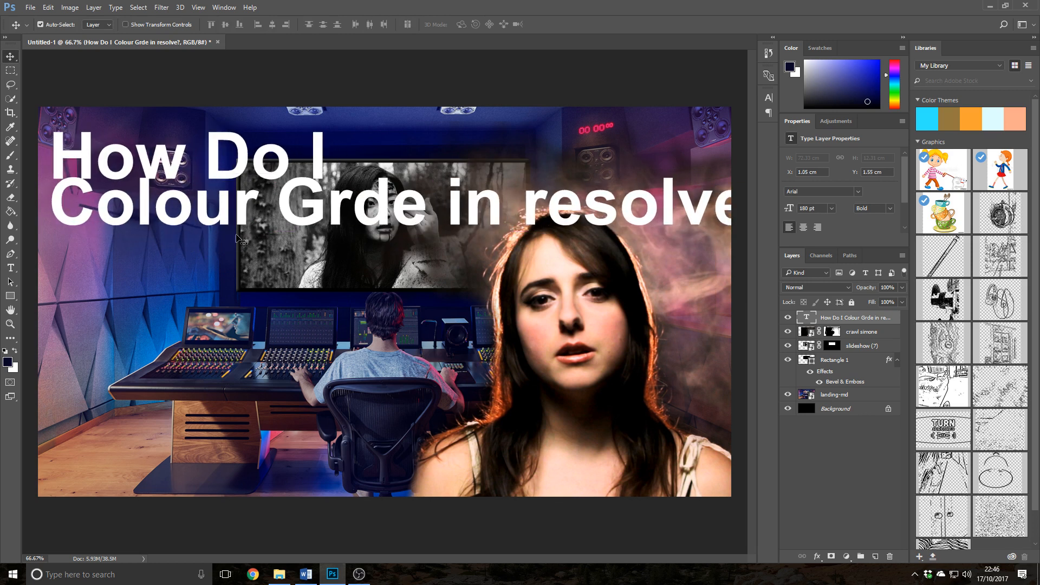
left_click(10, 267)
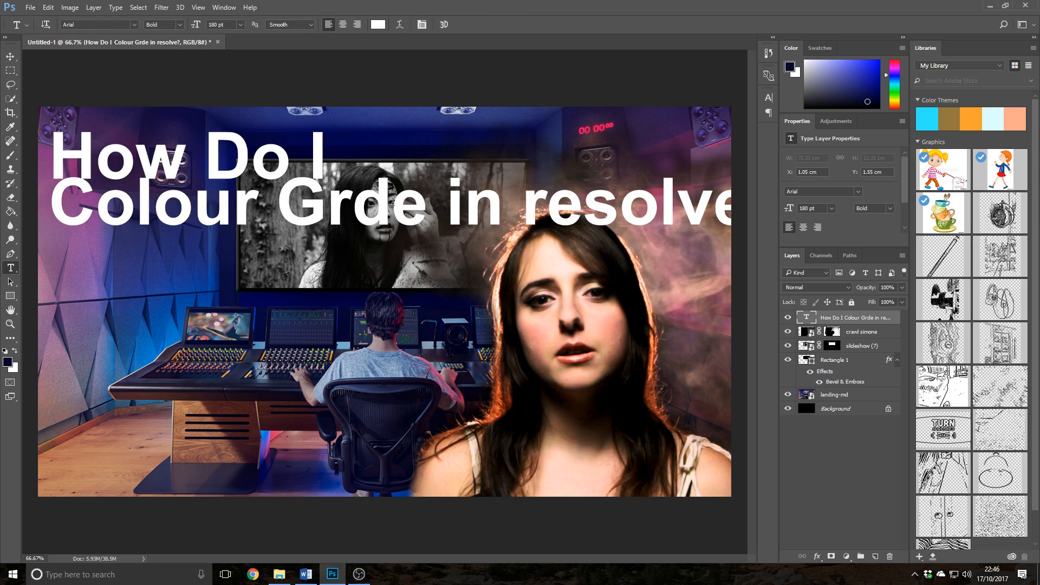
left_click(355, 205)
type("a")
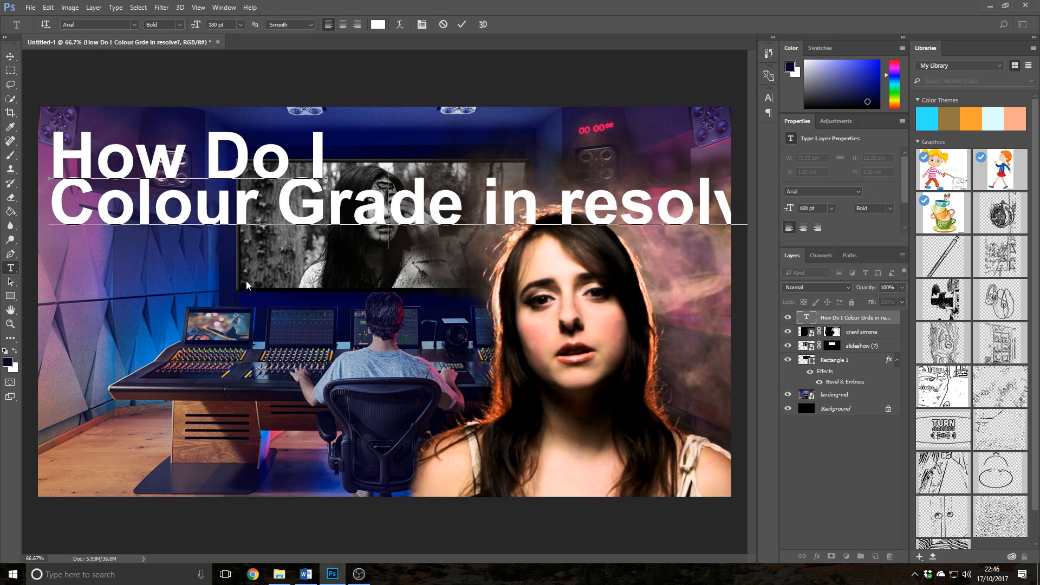
Step: Put "Grade in" and "Resolve?" on separate headline lines, capitalising the R of "Resolve"
left_click(276, 196)
key("BackSpace")
key("Return")
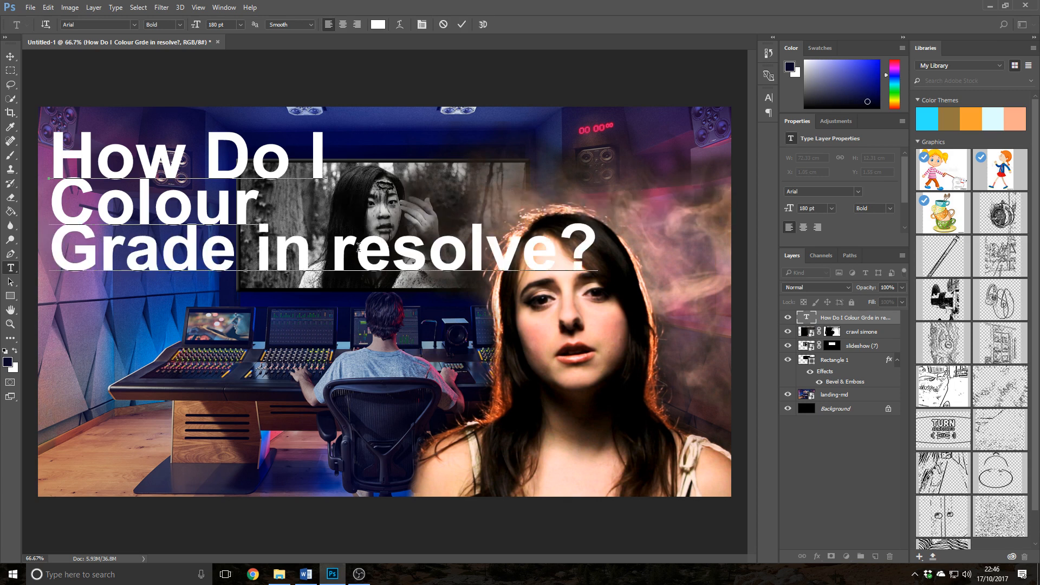
left_click(333, 255)
type("=")
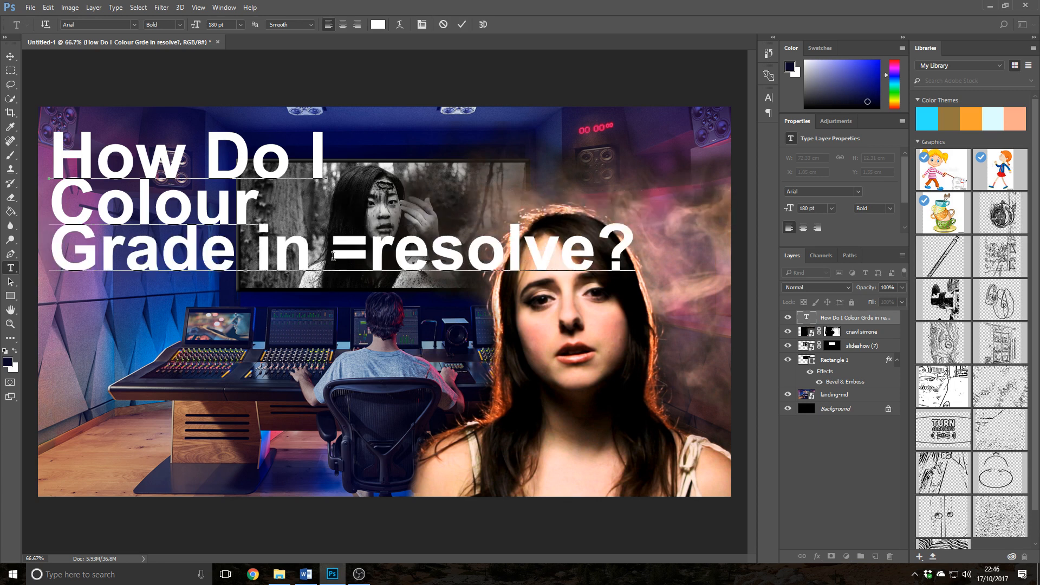
key("BackSpace")
key("Return")
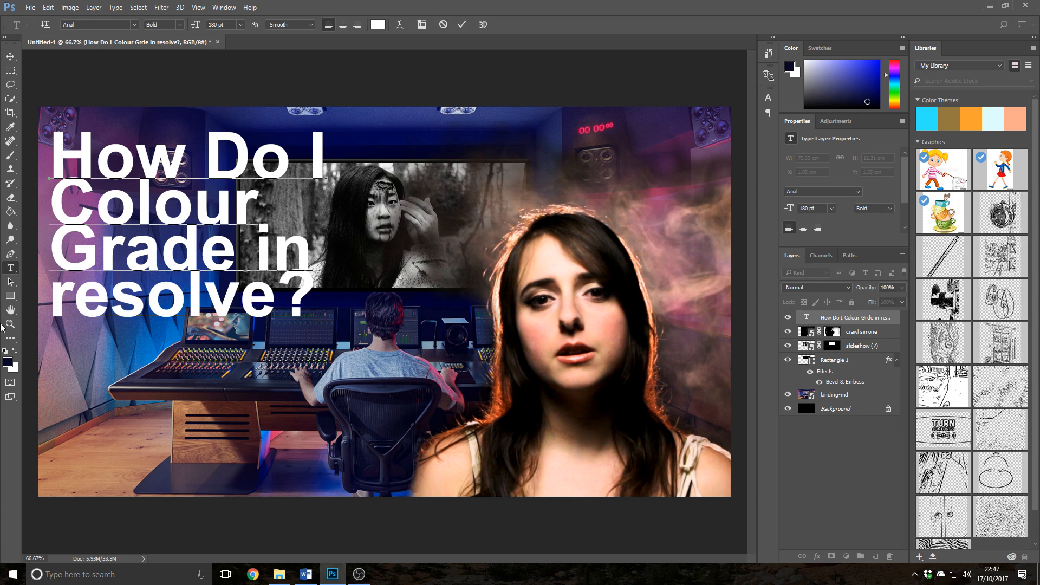
key("Delete")
type("R")
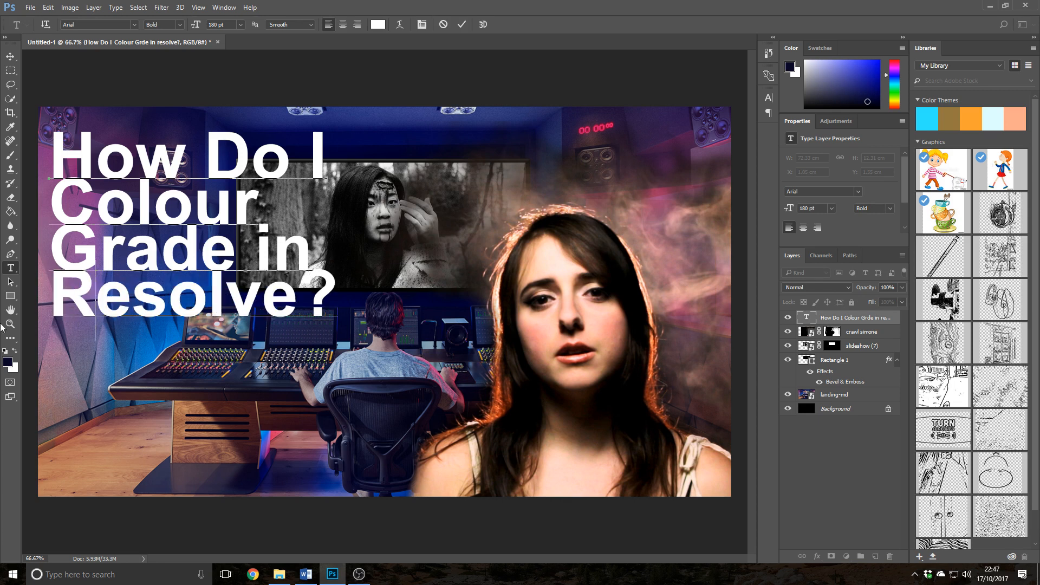
Step: Set the leading of the whole headline to 249 pt and commit the text edit
key("ctrl+a")
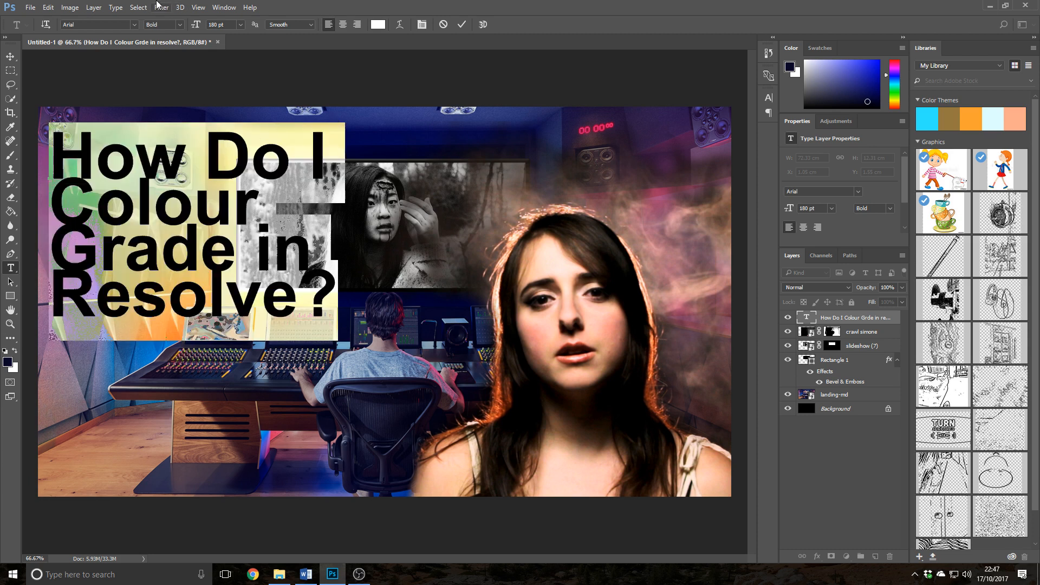
left_click(421, 24)
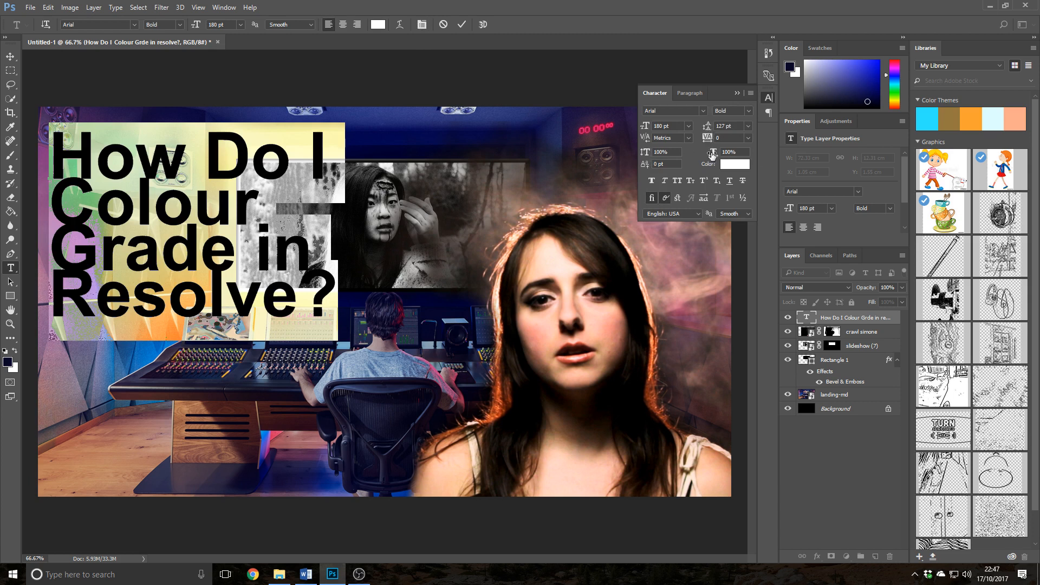
left_click_drag(707, 126, 773, 125)
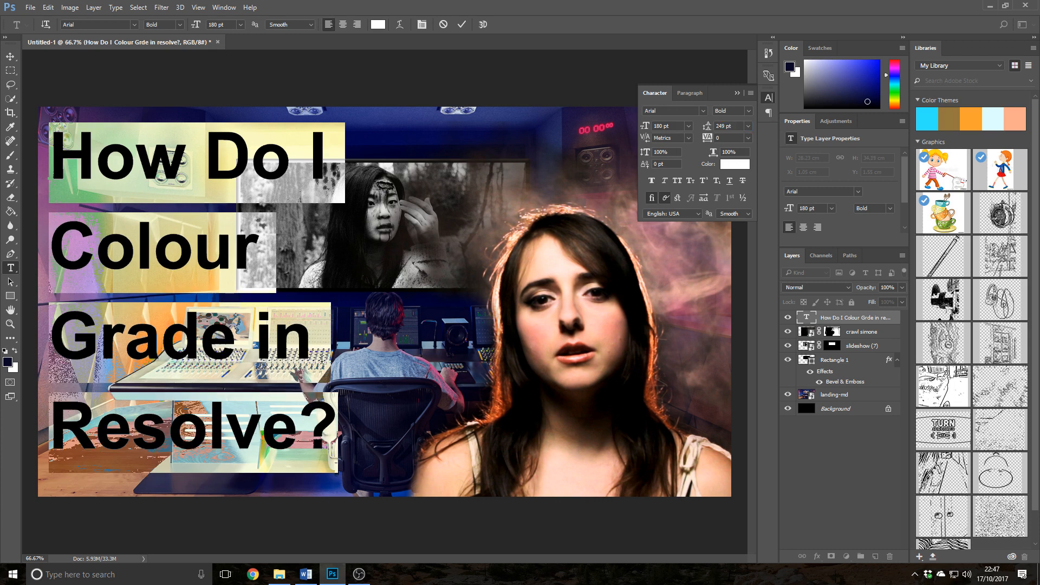
left_click(54, 433)
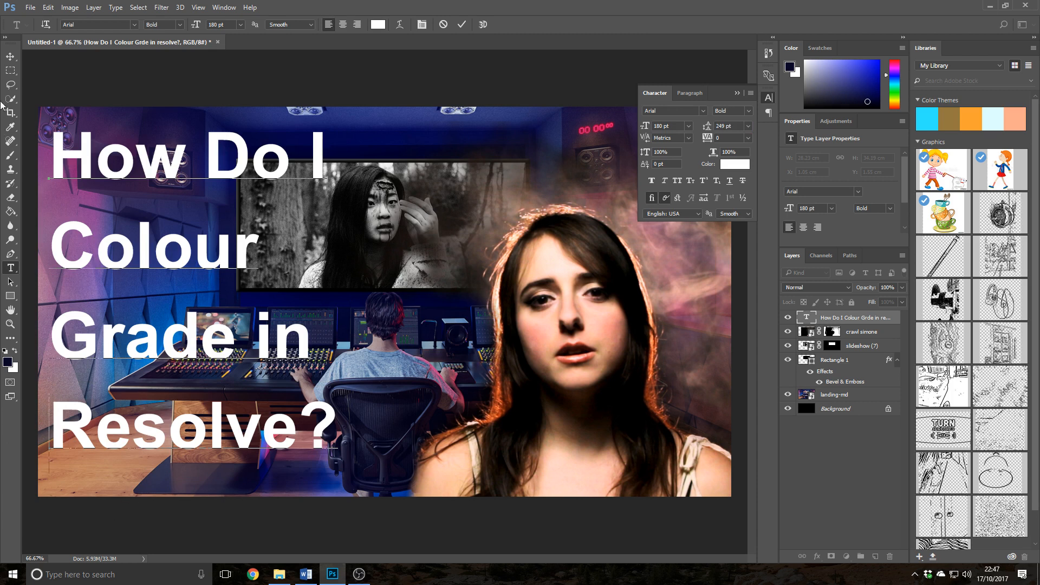
left_click(8, 57)
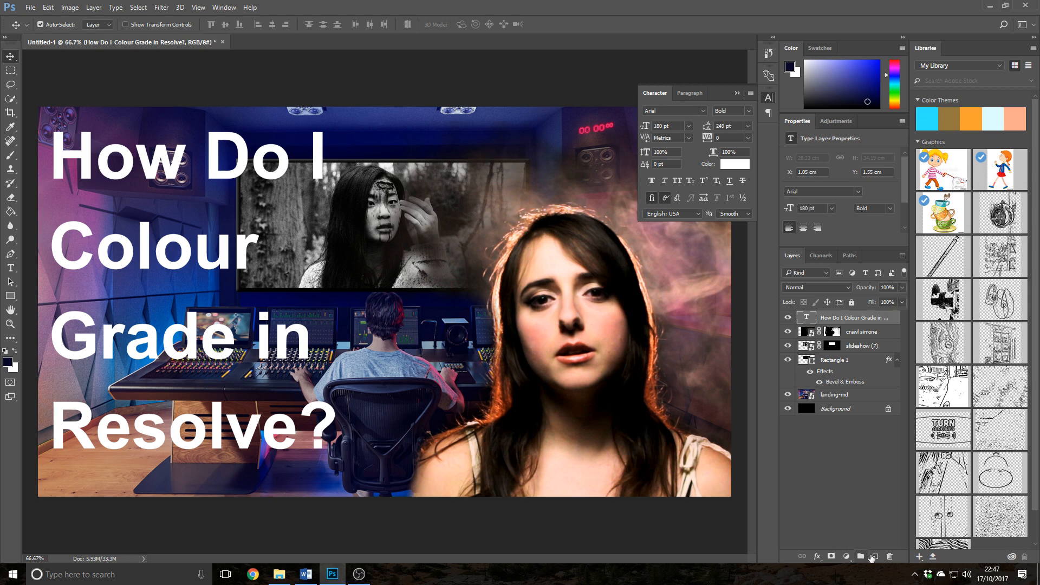
Step: Add an empty layer directly beneath the headline and paint soft dark strokes at 18% brush opacity behind the lower lines
left_click(873, 556)
left_click_drag(833, 322, 835, 337)
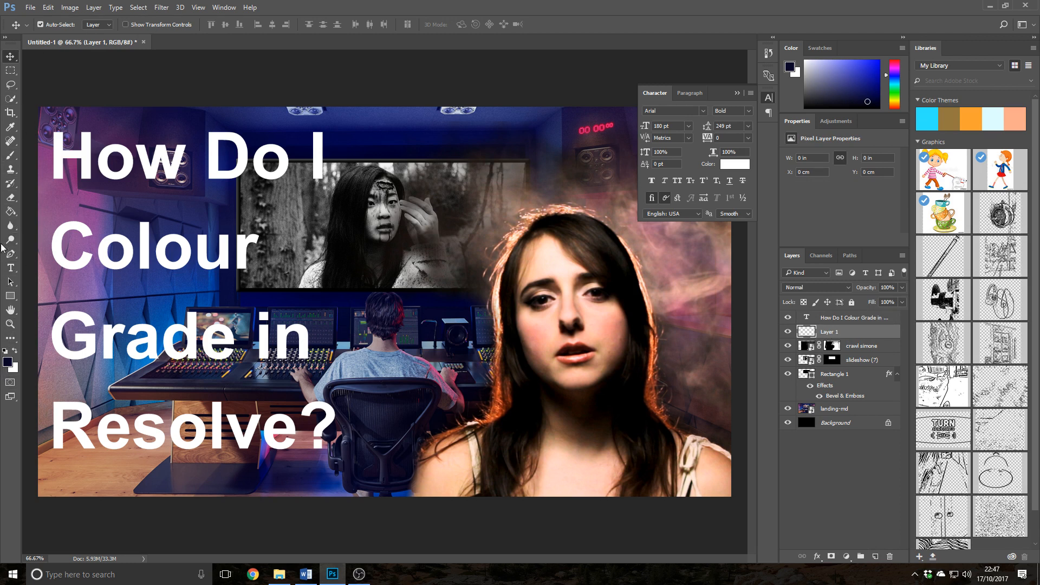
left_click(10, 155)
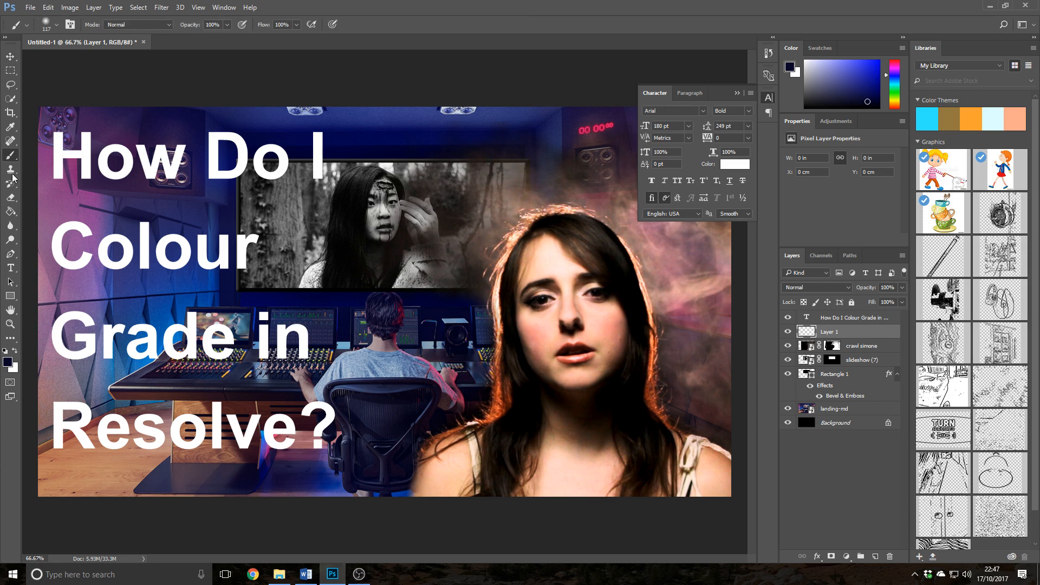
left_click(227, 25)
left_click_drag(187, 36, 184, 36)
left_click(415, 20)
left_click(56, 24)
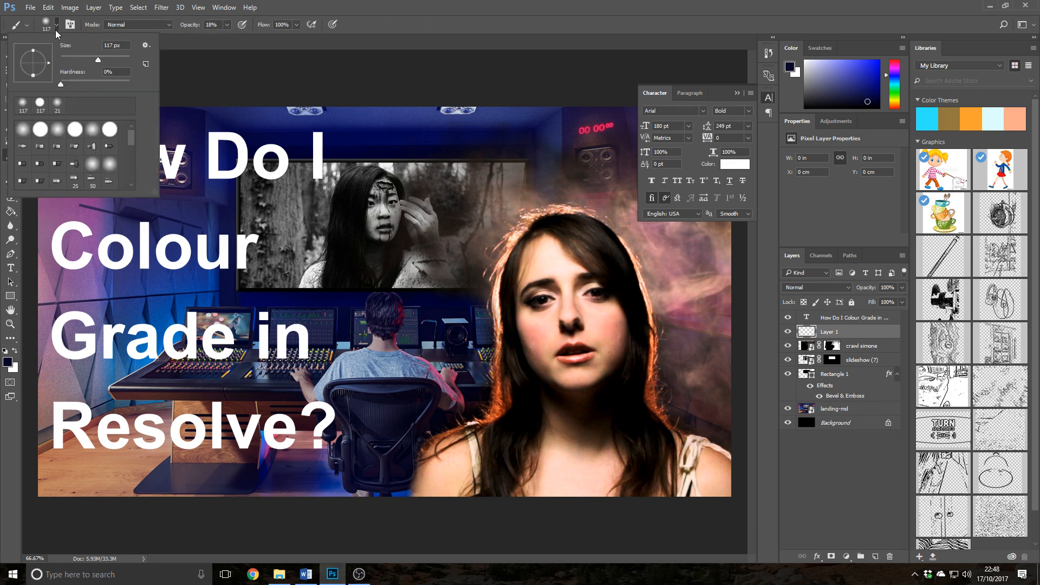
left_click(406, 23)
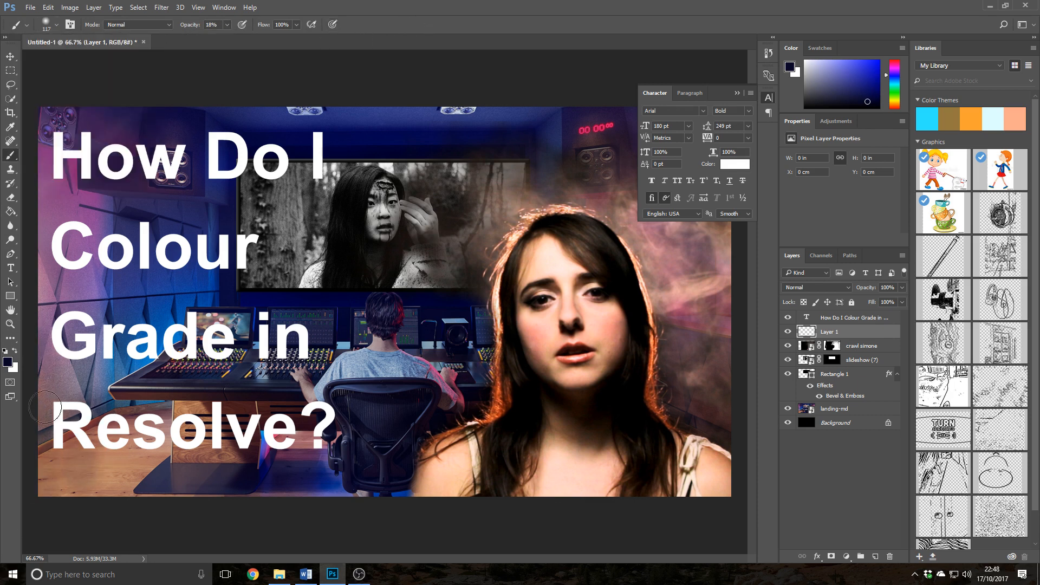
mouse_move(184, 457)
left_mouse_down()
mouse_move(68, 336)
mouse_move(36, 323)
mouse_move(65, 416)
mouse_move(110, 346)
left_mouse_up()
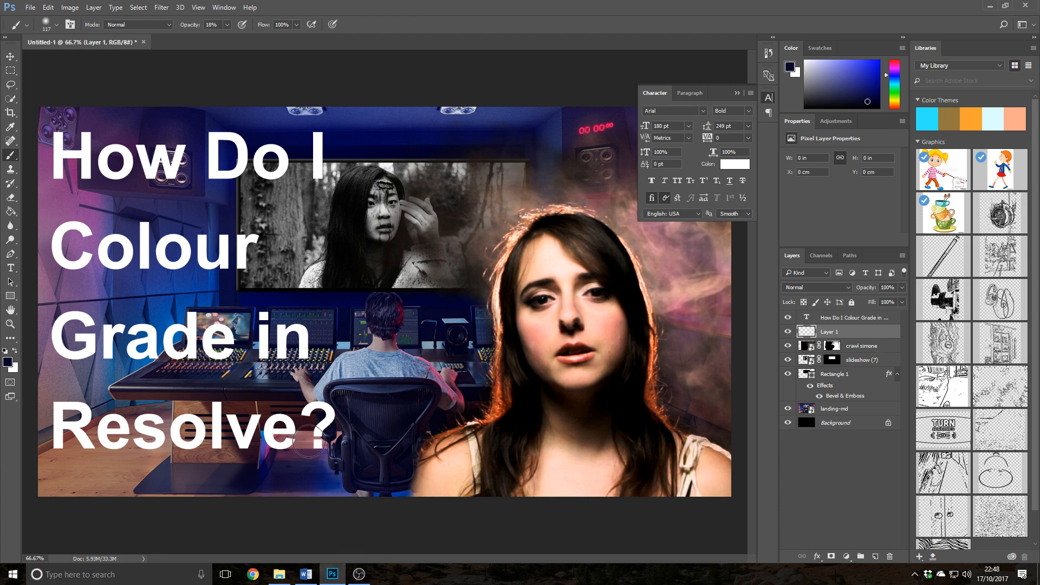
mouse_move(285, 352)
left_mouse_down()
mouse_move(157, 330)
mouse_move(33, 431)
mouse_move(42, 408)
left_mouse_up()
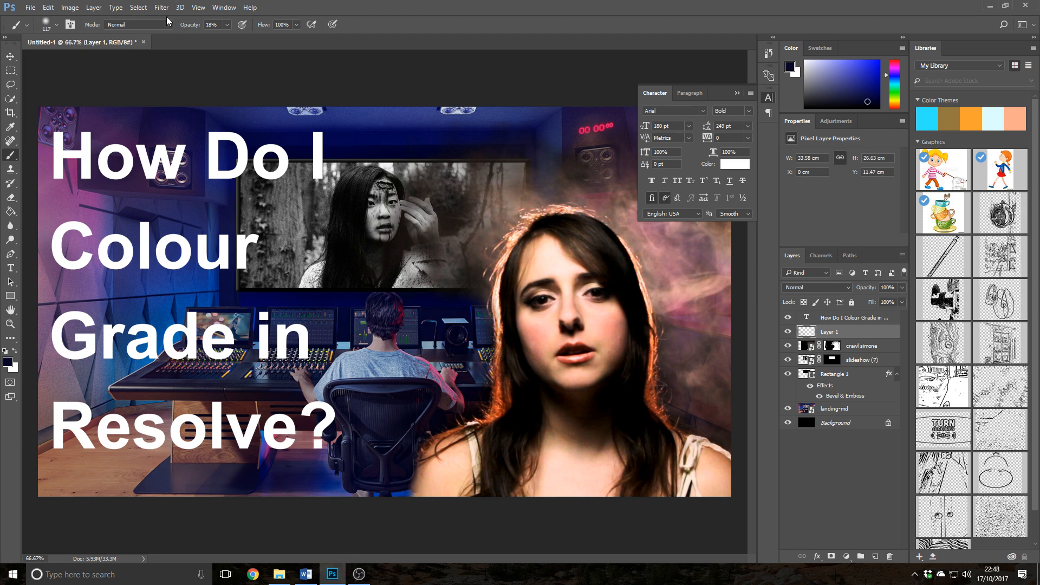
Step: Darken the area behind the whole headline at 46% brush opacity, enlarging the soft brush to 401 px, and hide the painted layer
left_click_drag(238, 37, 241, 37)
mouse_move(33, 371)
left_mouse_down()
mouse_move(81, 499)
mouse_move(35, 337)
mouse_move(53, 420)
mouse_move(110, 527)
mouse_move(106, 424)
mouse_move(149, 523)
mouse_move(175, 540)
mouse_move(131, 364)
mouse_move(179, 475)
mouse_move(120, 416)
mouse_move(103, 349)
mouse_move(133, 437)
mouse_move(88, 375)
mouse_move(64, 389)
mouse_move(50, 368)
mouse_move(123, 387)
mouse_move(76, 363)
mouse_move(206, 396)
mouse_move(273, 480)
mouse_move(267, 459)
mouse_move(206, 439)
mouse_move(191, 543)
mouse_move(175, 460)
mouse_move(287, 434)
mouse_move(327, 502)
mouse_move(329, 425)
mouse_move(277, 363)
mouse_move(276, 453)
mouse_move(270, 367)
mouse_move(87, 320)
left_mouse_up()
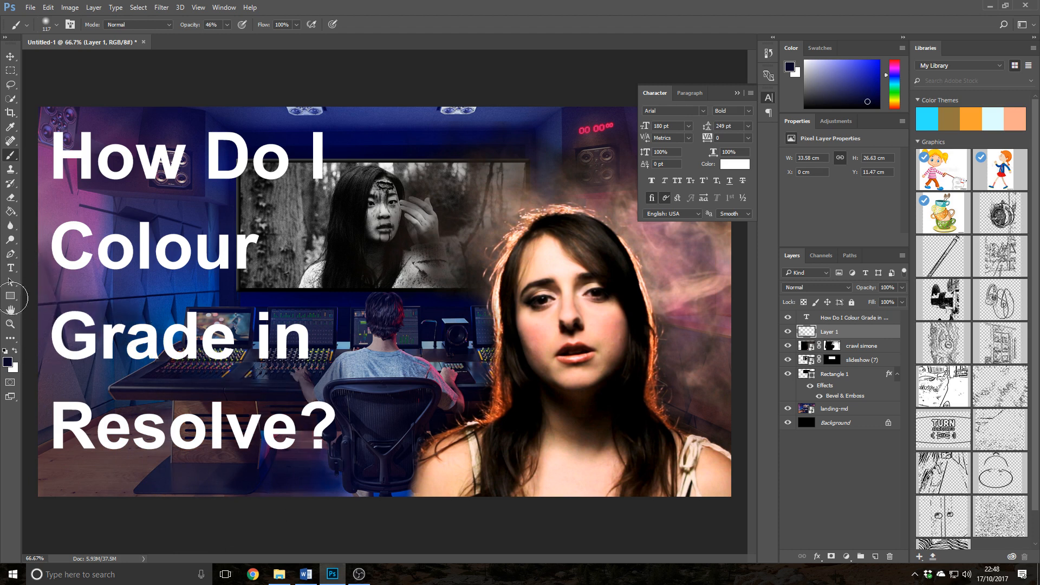
left_click(53, 26)
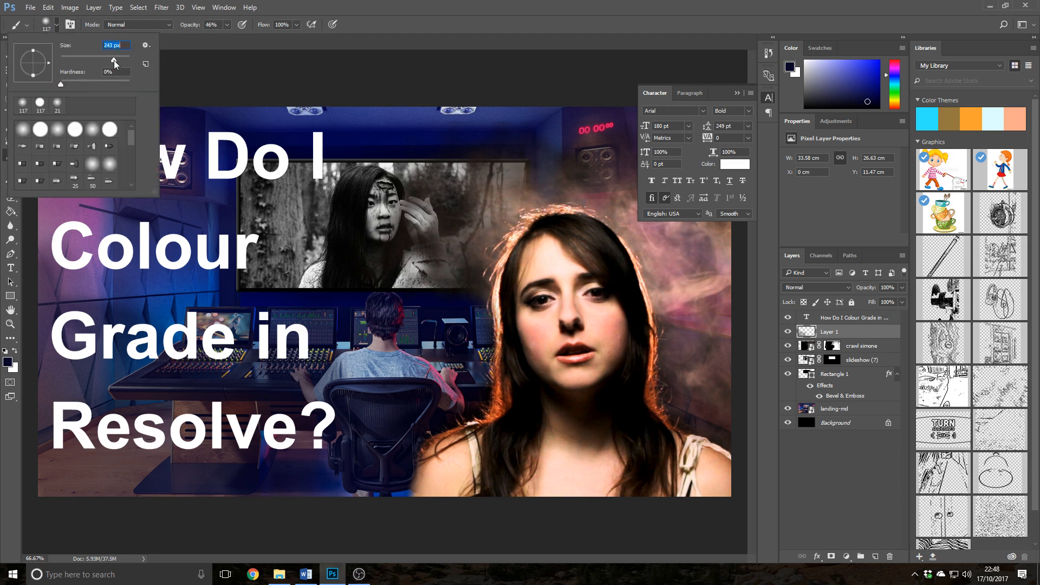
left_click_drag(116, 60, 119, 59)
left_click(423, 28)
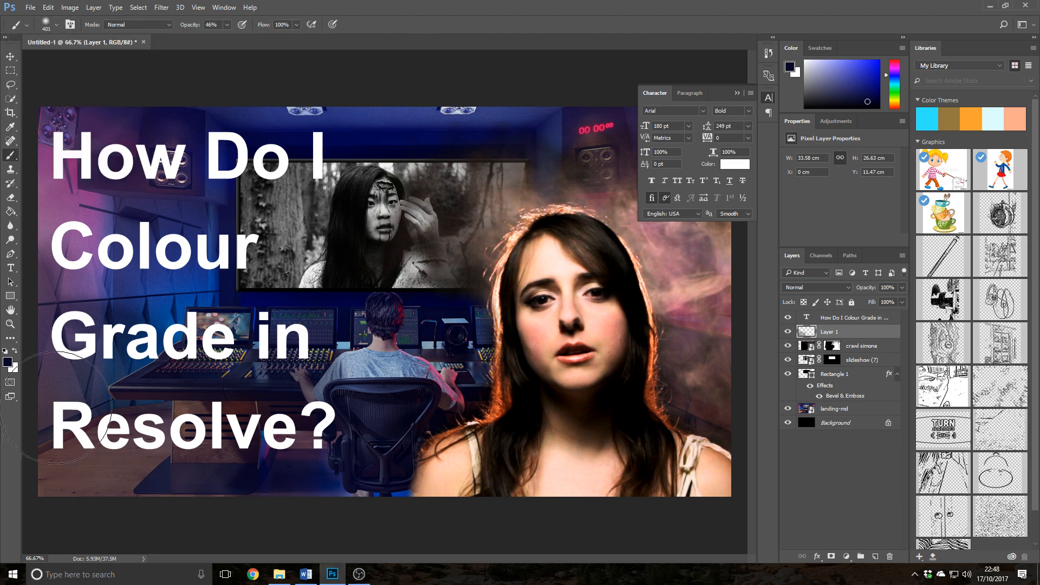
left_click(61, 229)
left_click(77, 160)
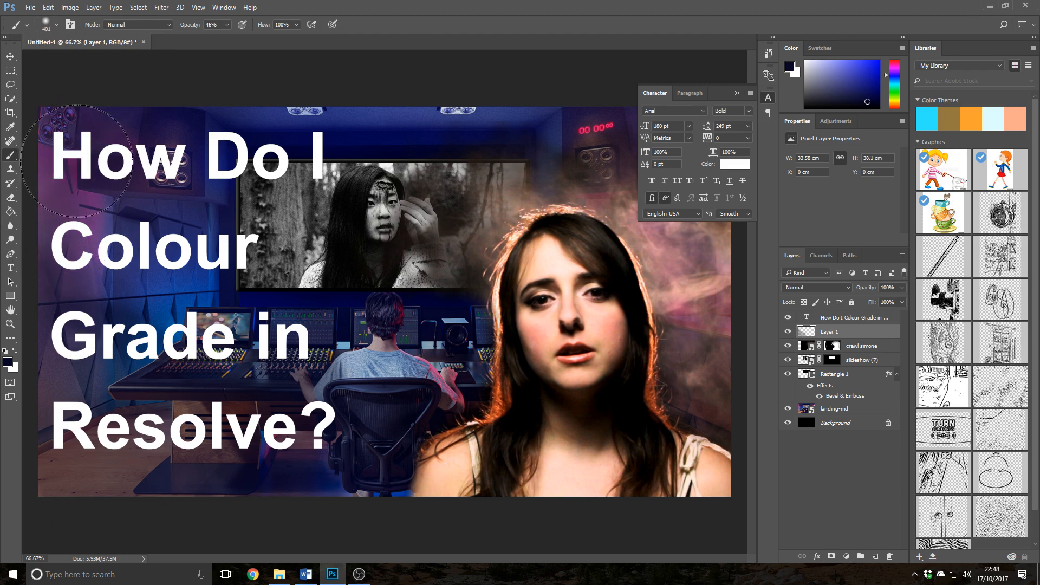
left_click(111, 408)
mouse_move(41, 466)
left_mouse_down()
mouse_move(152, 504)
mouse_move(239, 470)
left_mouse_up()
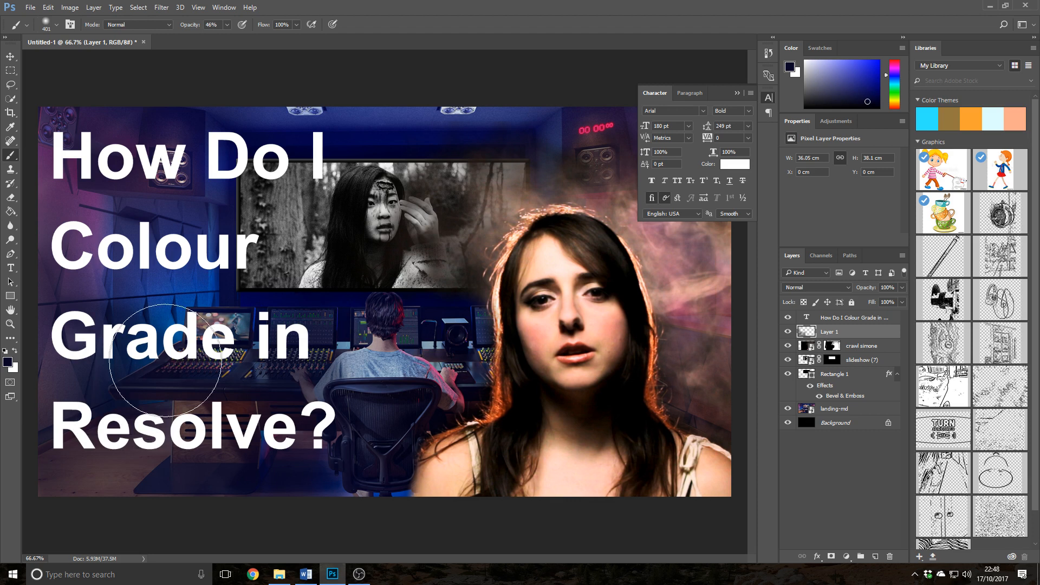
left_click(172, 331)
left_click(69, 239)
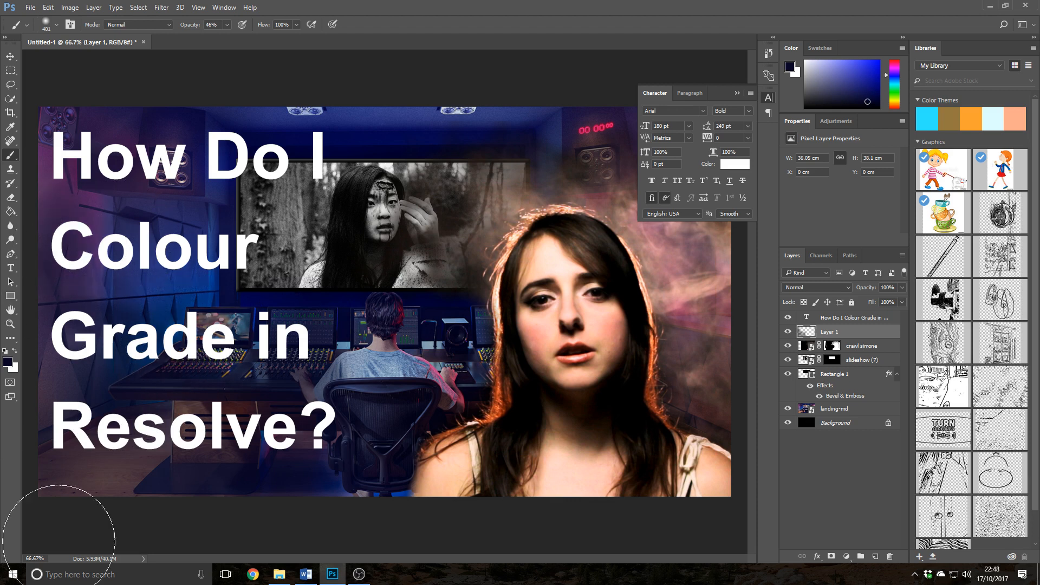
left_click(67, 173)
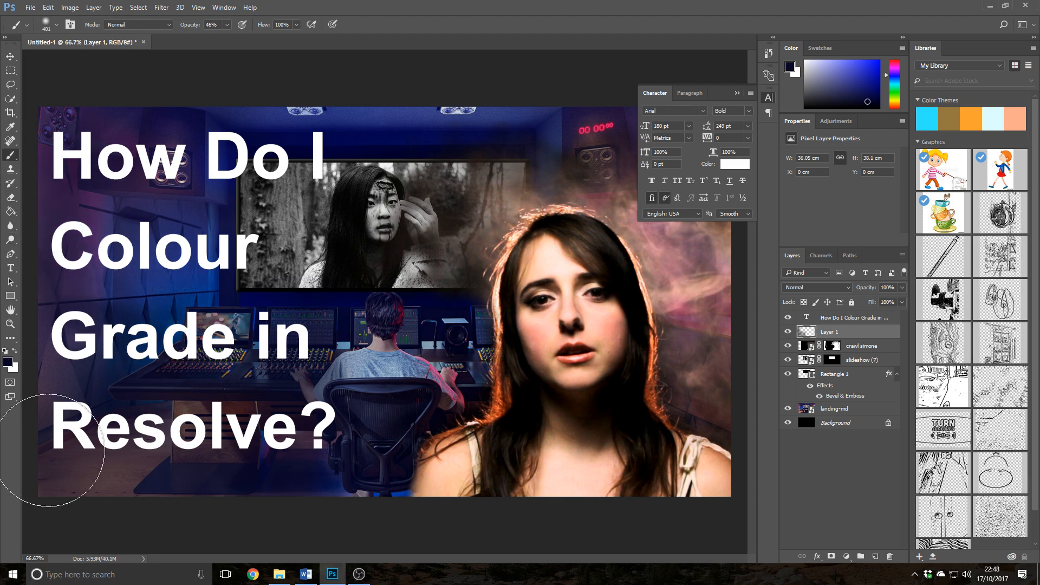
left_click(39, 332)
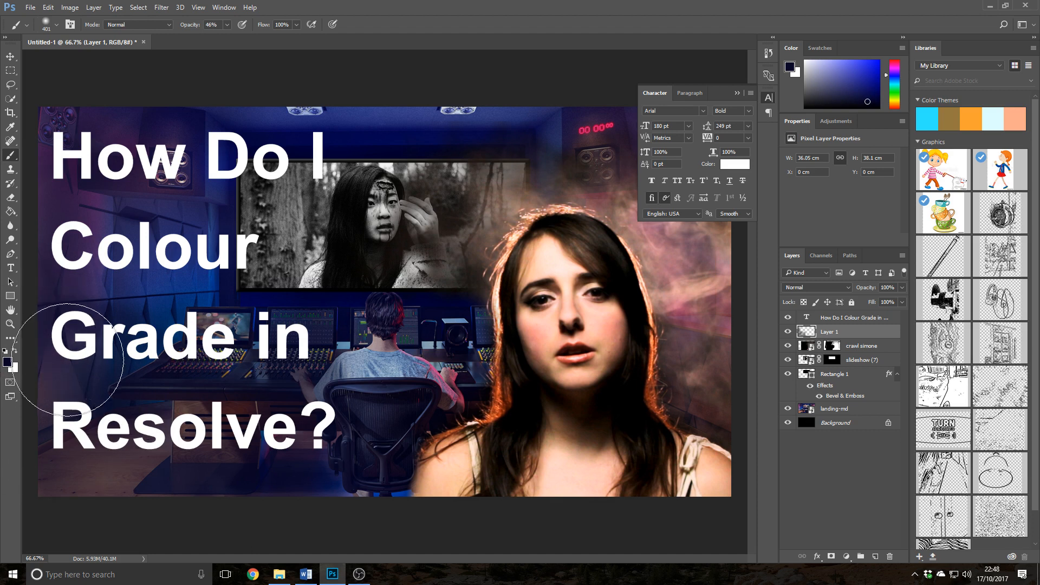
left_click(67, 362)
left_click(79, 481)
left_click(139, 443)
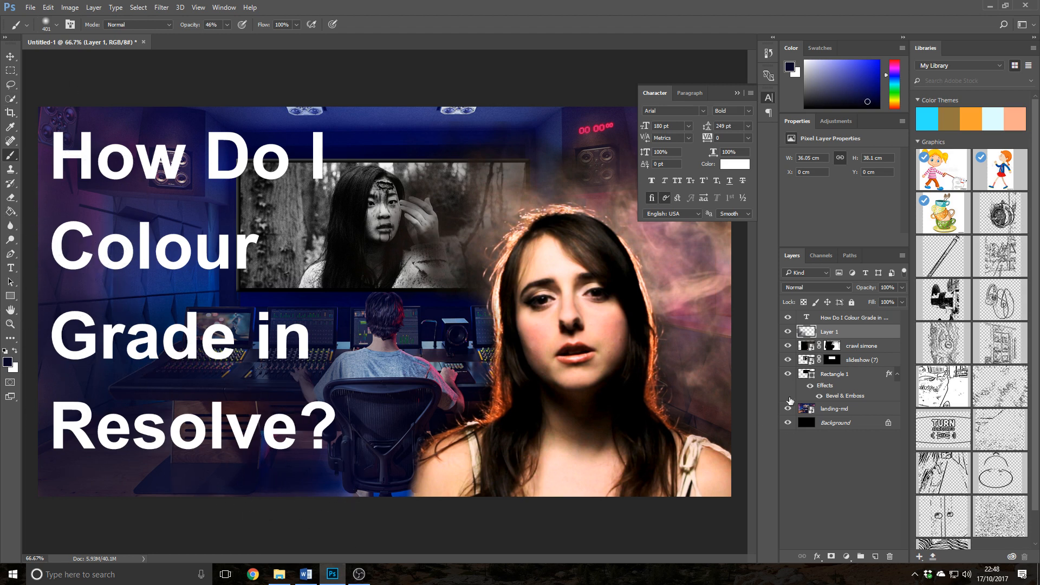
left_click(787, 332)
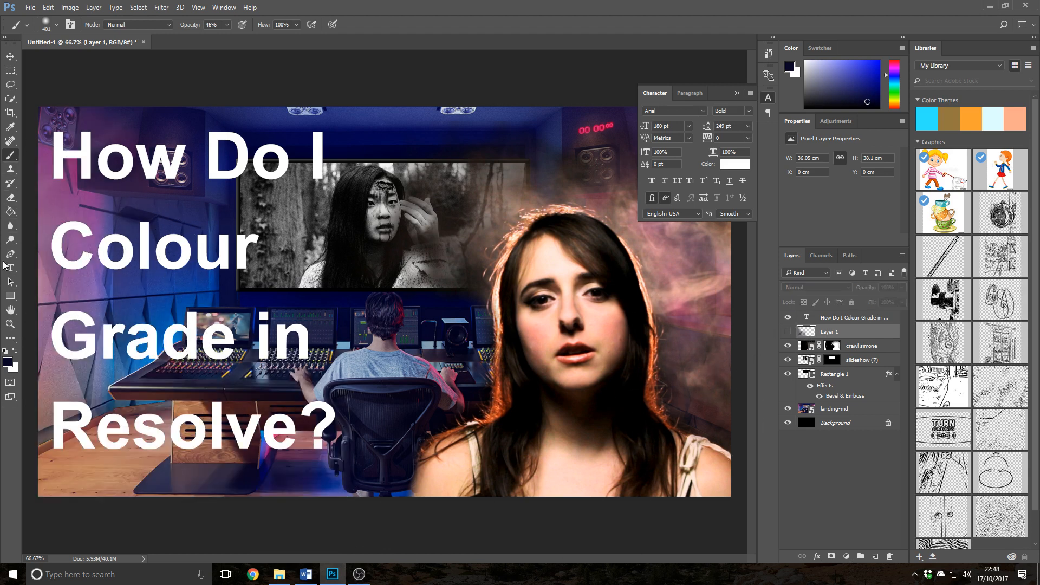
Step: Sample the purple wall near the headline's first lines as the foreground colour
left_click(11, 126)
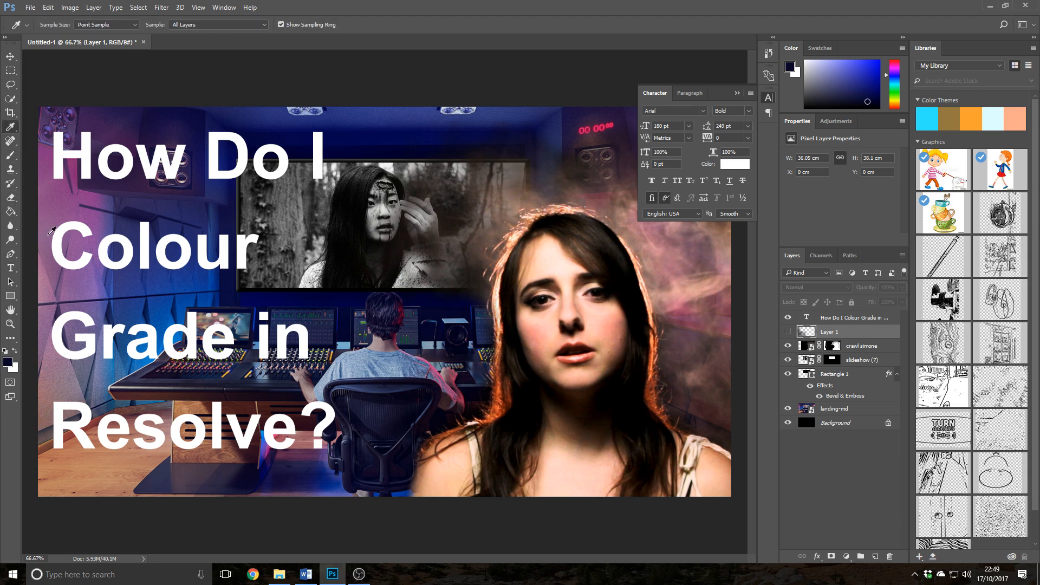
left_click(7, 363)
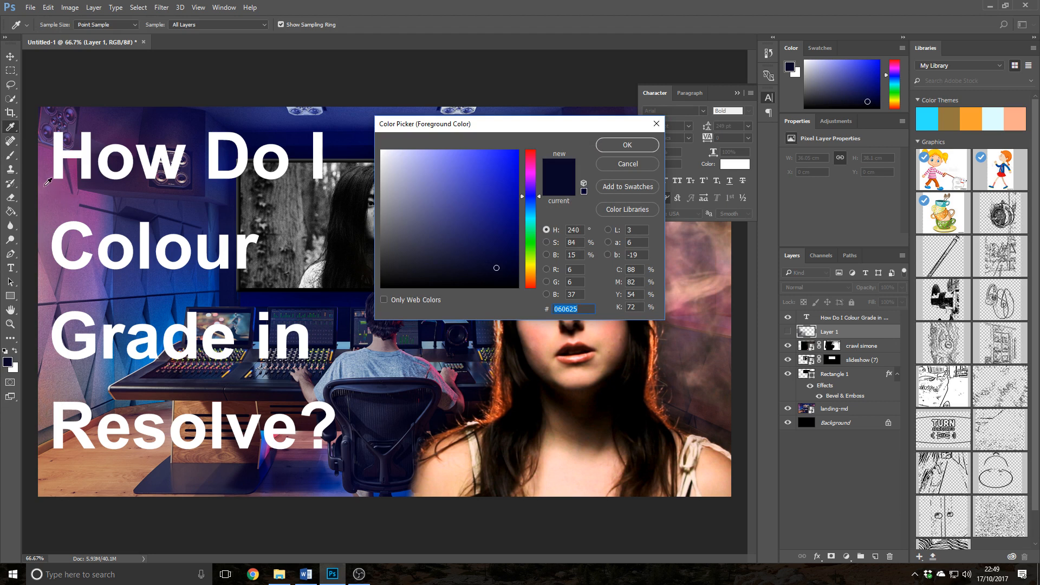
left_click(46, 163)
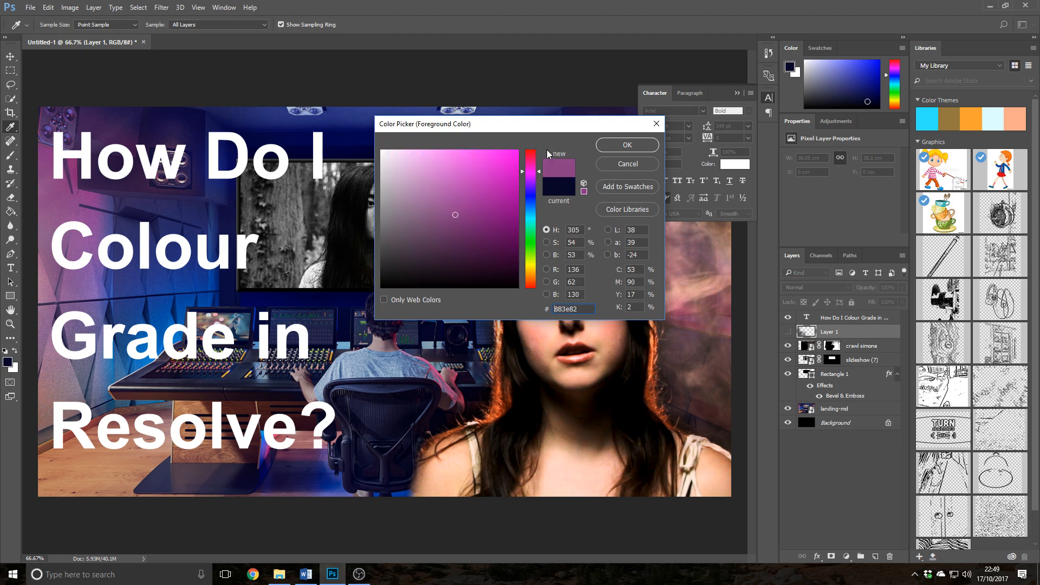
left_click(95, 190)
left_click(619, 144)
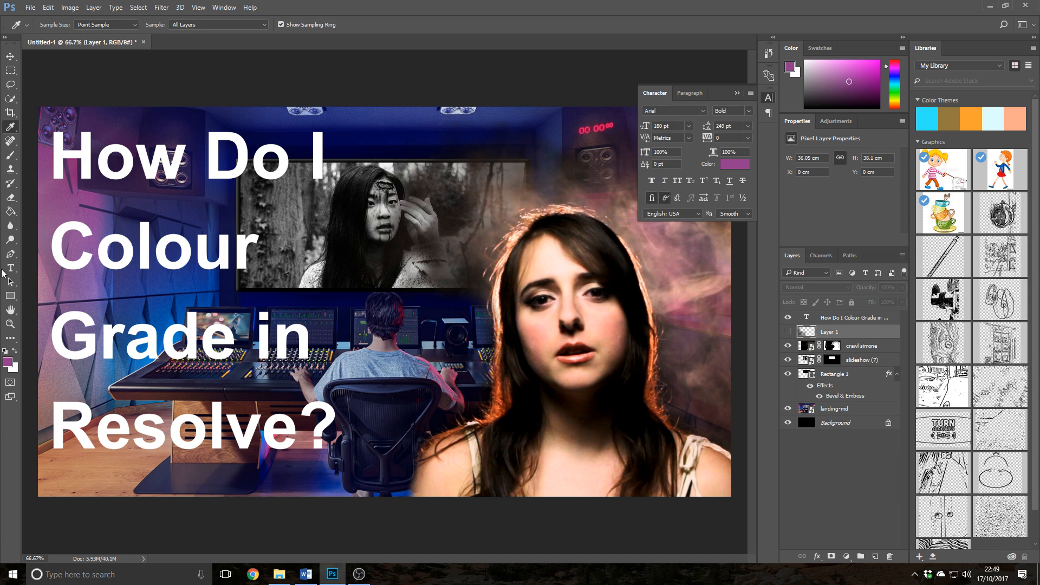
Step: Set the foreground colour to magenta #981a7d, sampled from the pink glow near the end of "Resolve?"
left_click(7, 363)
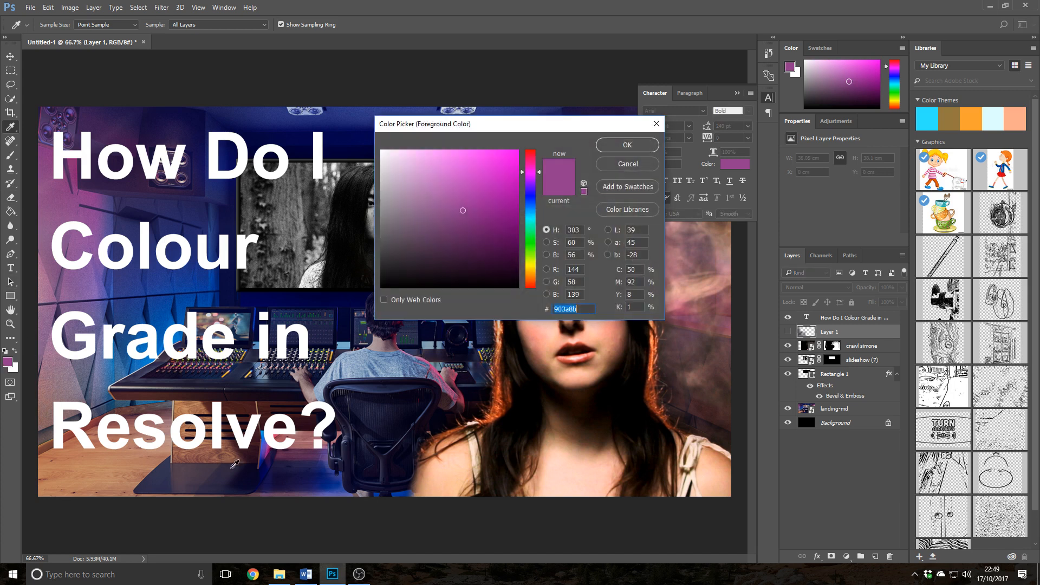
left_click(271, 445)
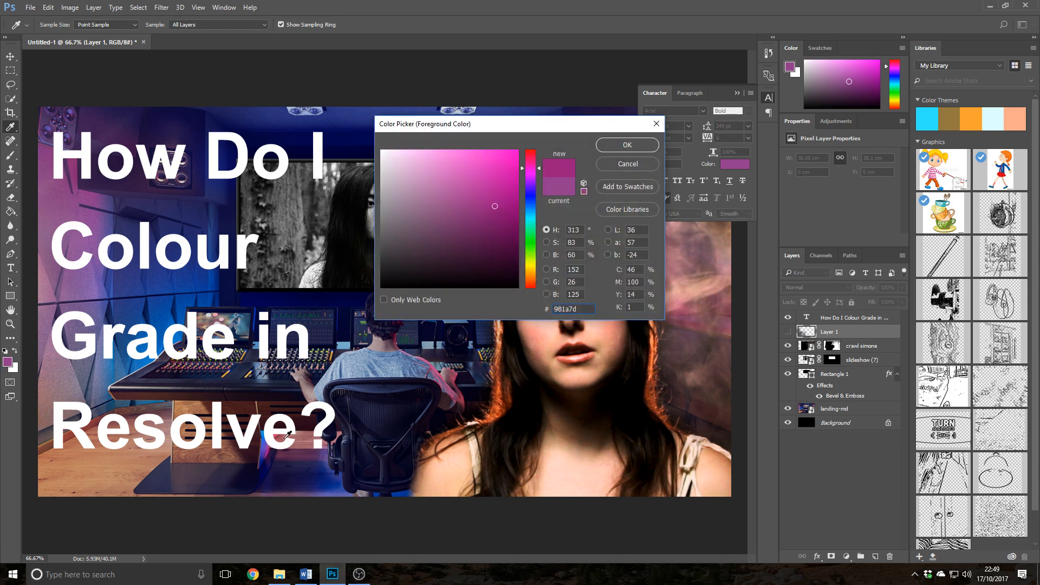
left_click(619, 147)
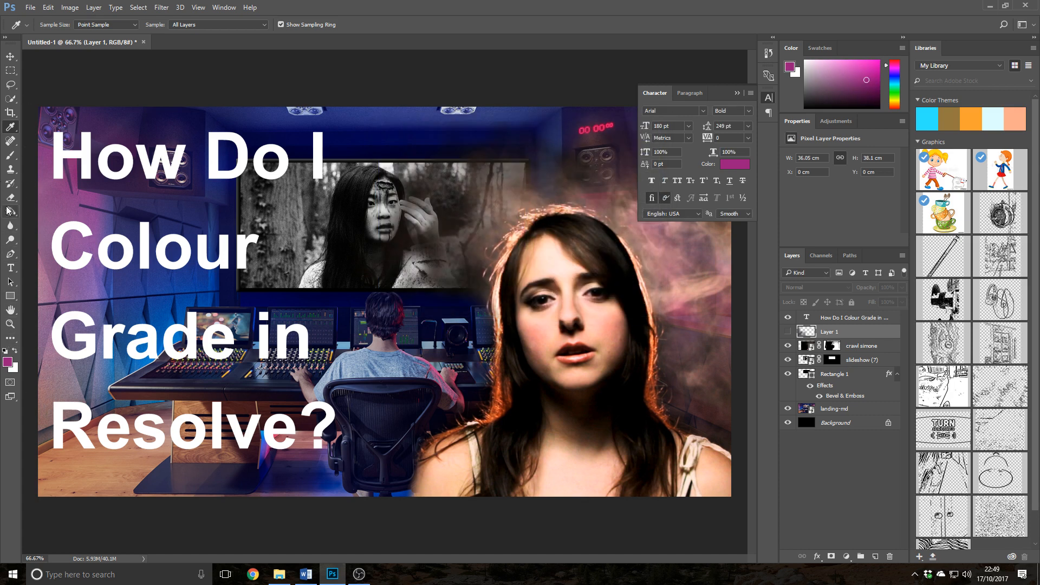
Step: Show Layer 1 again and paint a soft magenta glow on it at 46% brush opacity along the image's left edge
left_click(10, 155)
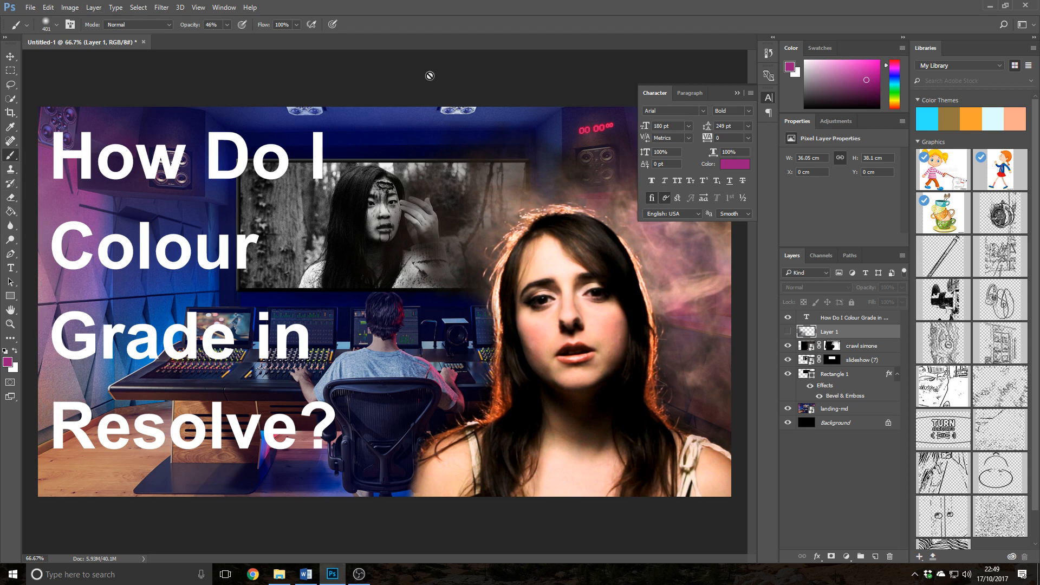
left_click(848, 360)
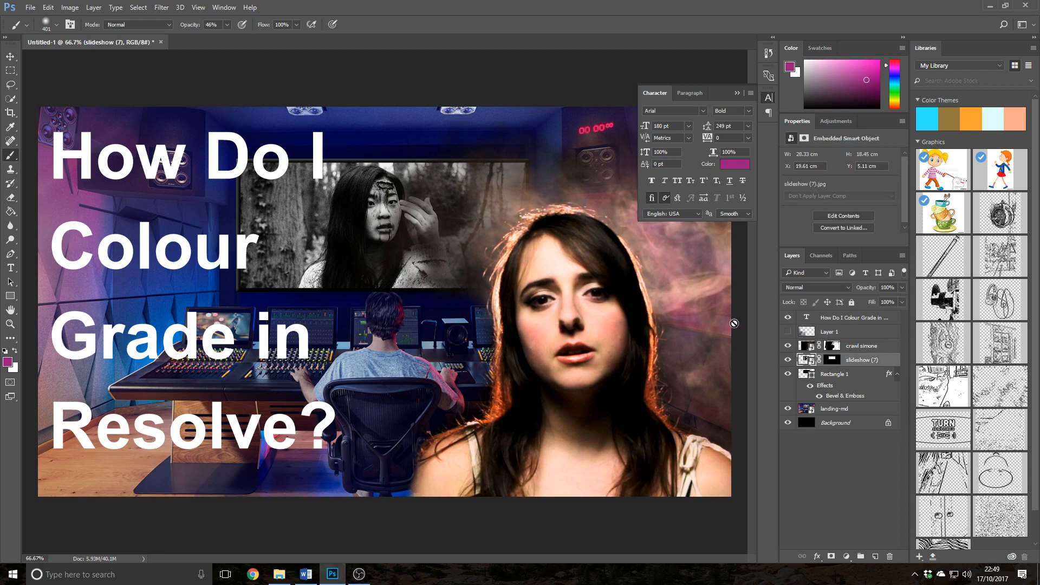
left_click(806, 332)
left_click(788, 331)
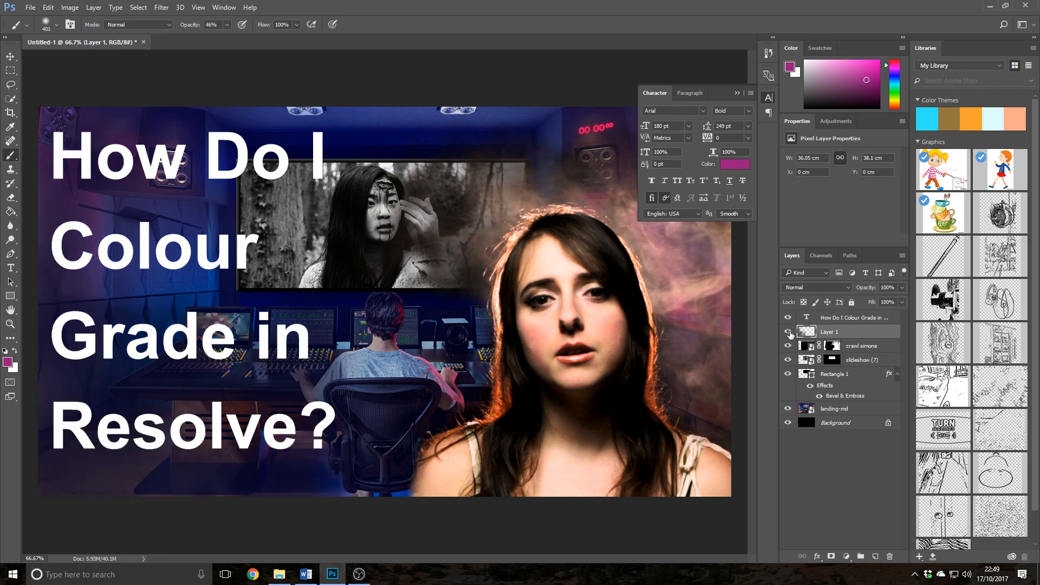
left_click(60, 335)
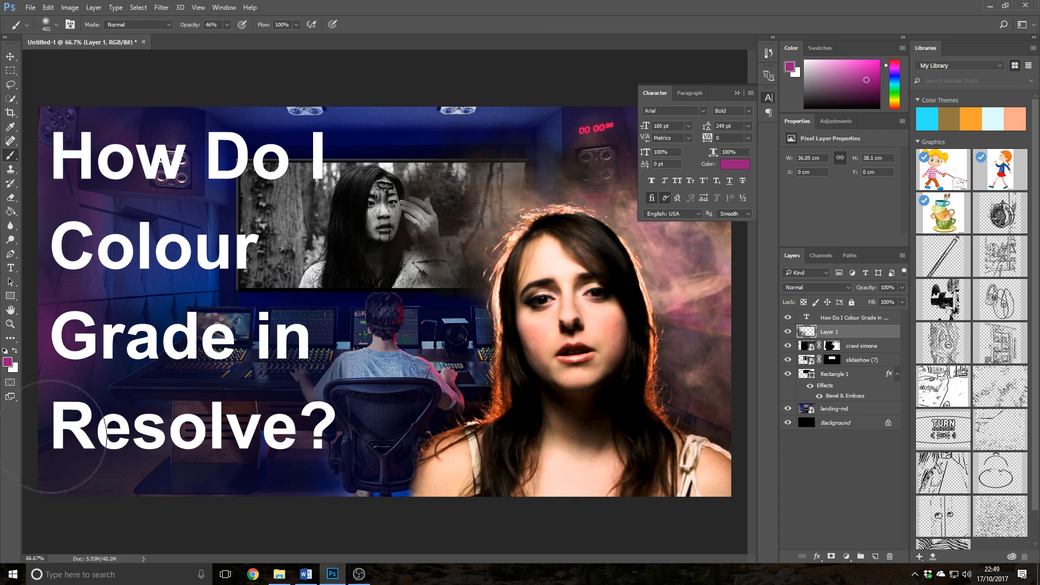
Step: Try soft magenta dabs in the lower left corner and beneath "Resolve?", undoing each one
left_click(25, 482)
key("ctrl+z")
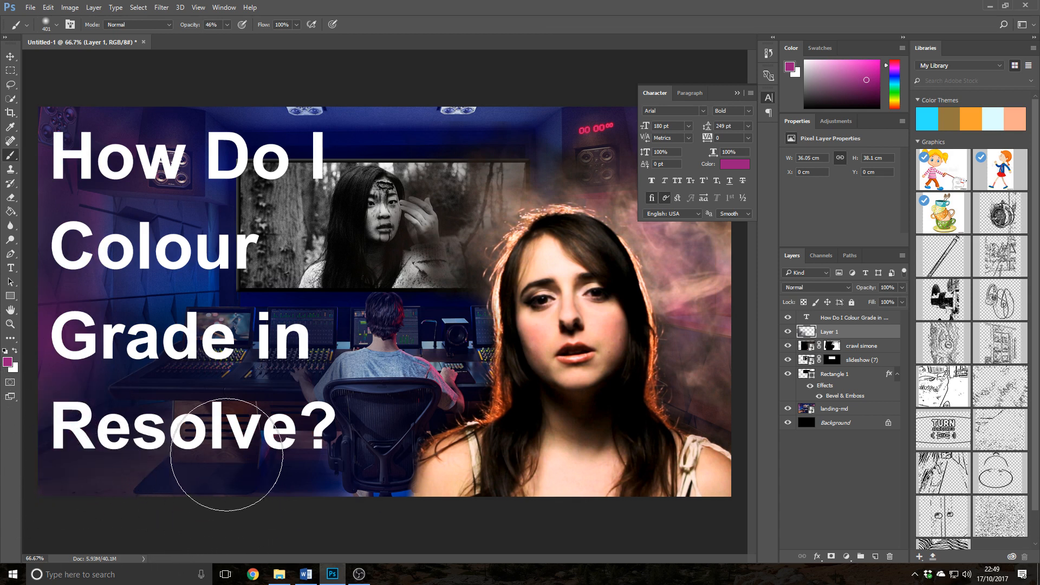
left_click(226, 454)
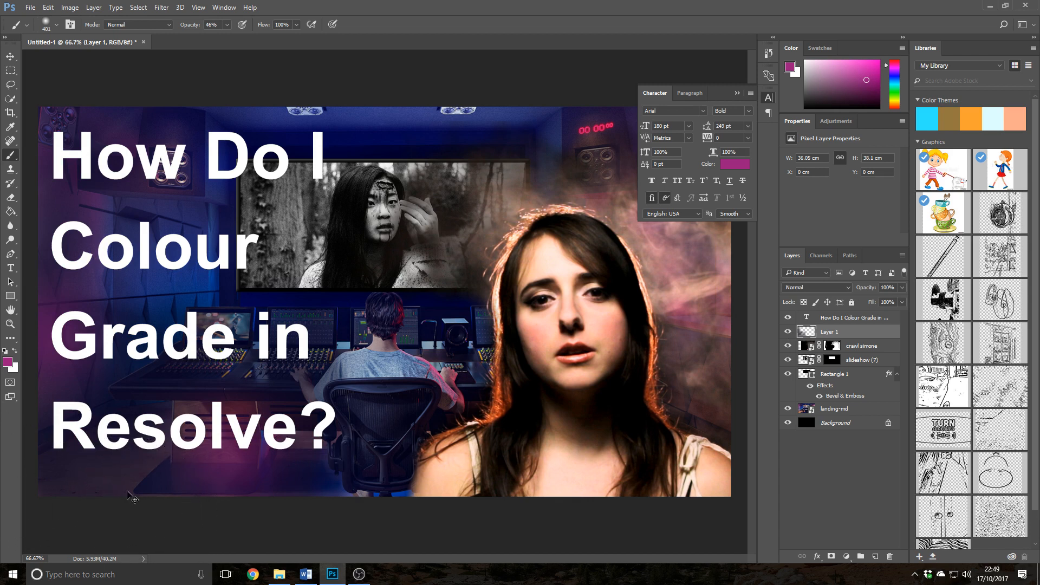
key("ctrl+z")
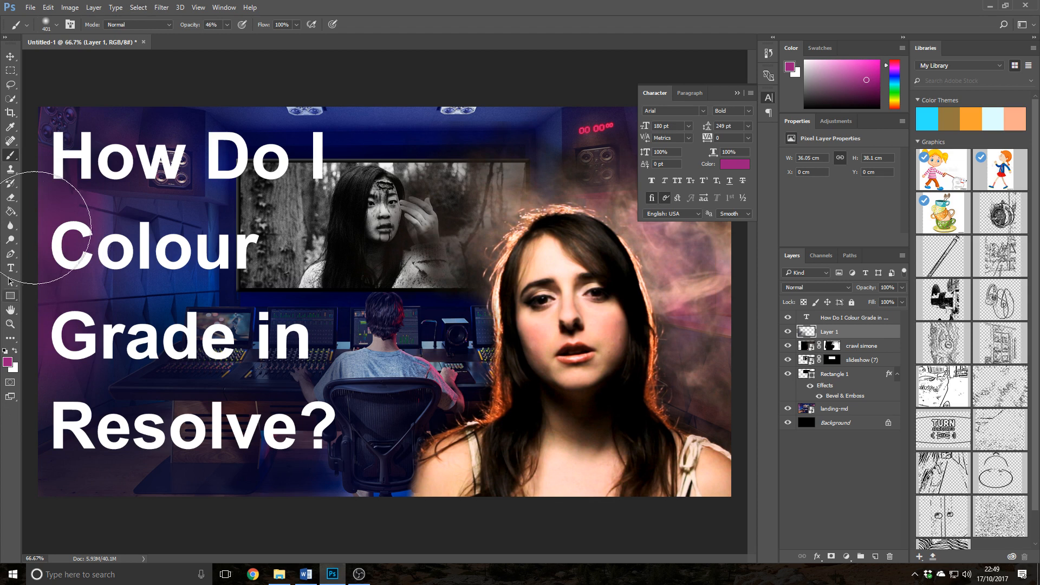
Step: Collapse the character settings and check the thumbnail's readability at small sizes down to 16.67%
left_click(11, 56)
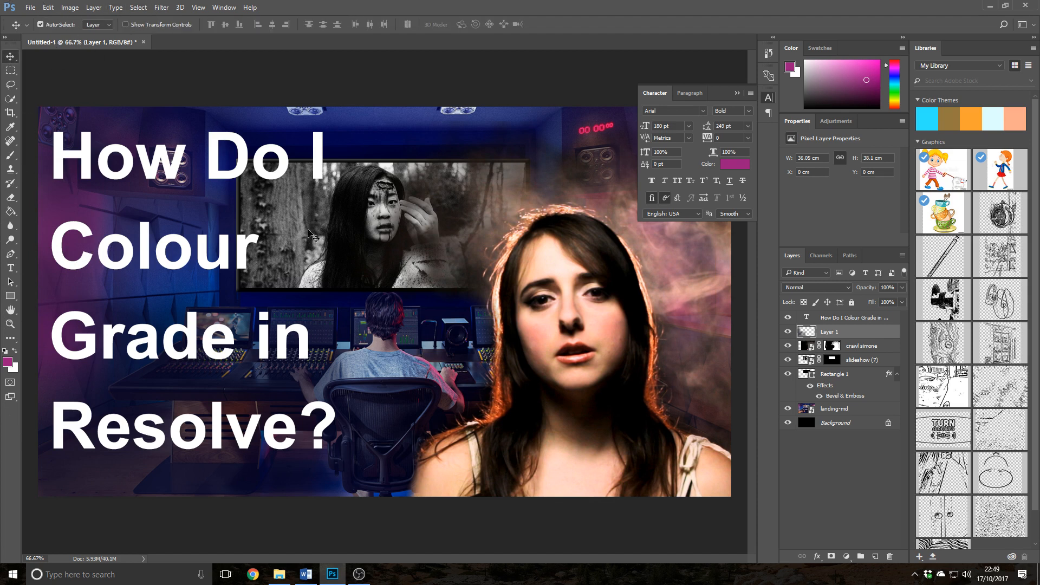
left_click(737, 93)
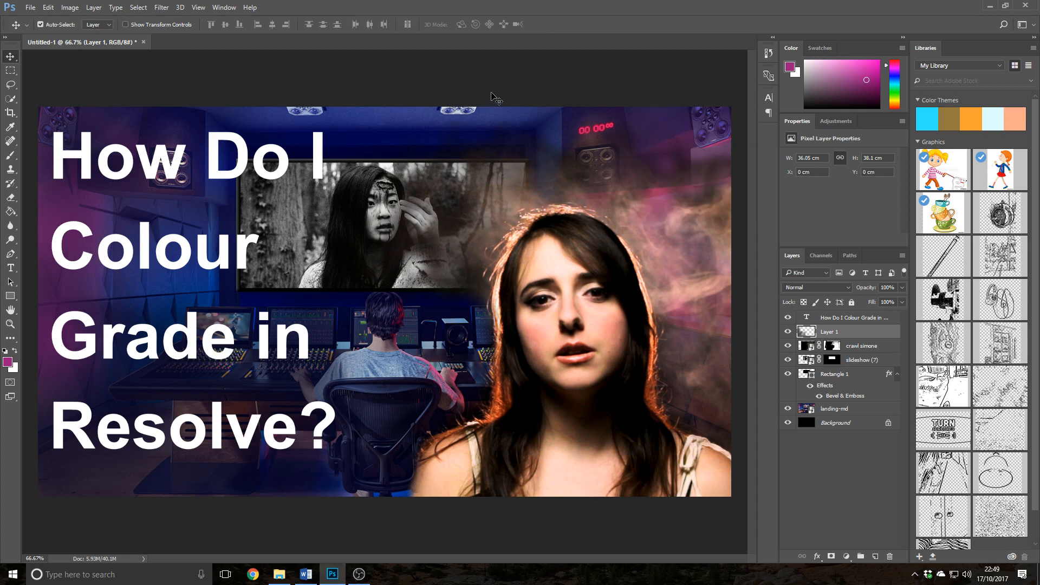
key("ctrl+minus")
key("ctrl+minus")
key("ctrl+minus")
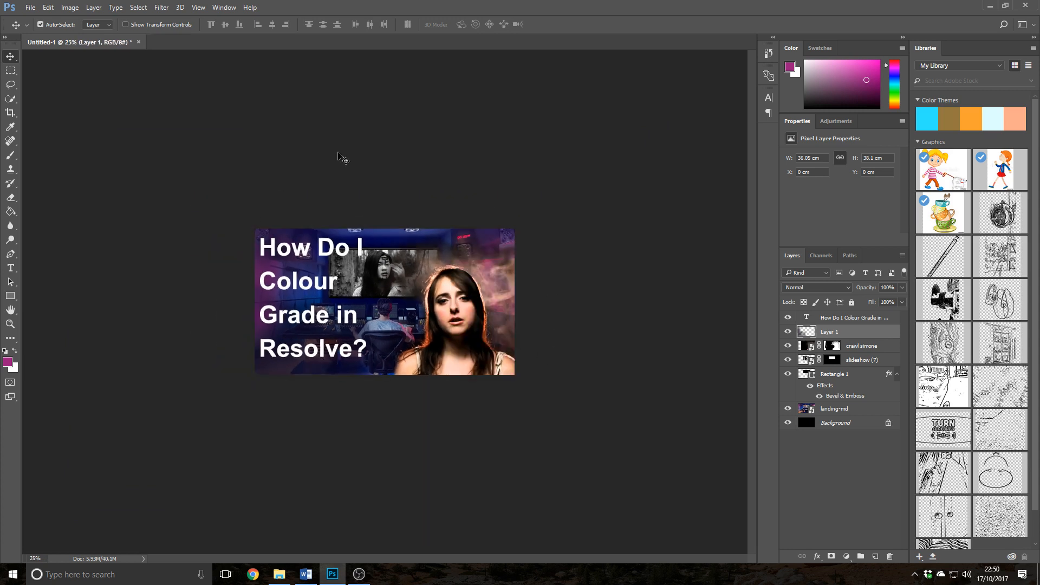
key("ctrl+minus")
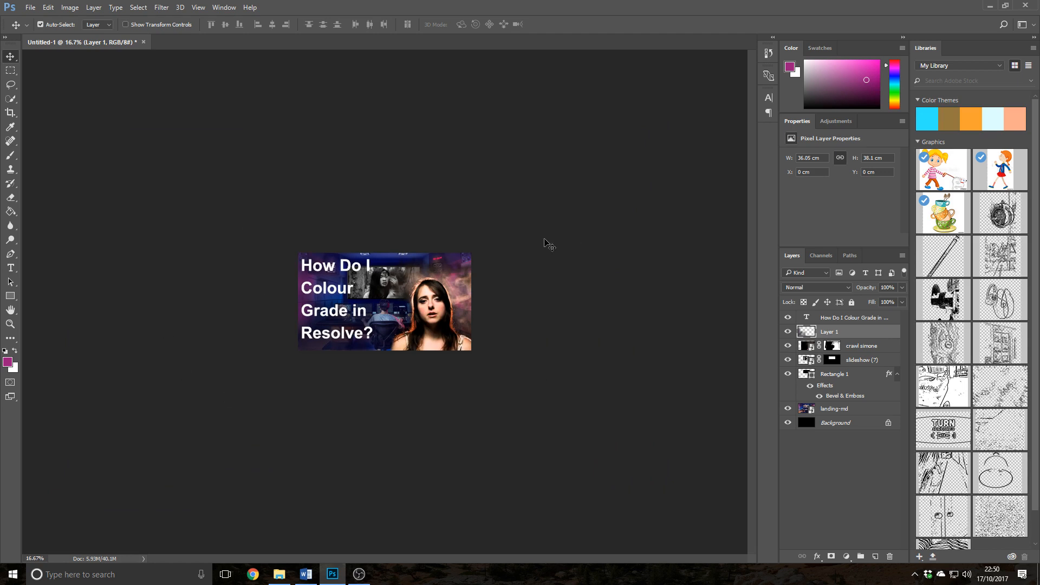
key("ctrl+plus")
key("ctrl+plus")
key("ctrl+plus")
key("ctrl+plus")
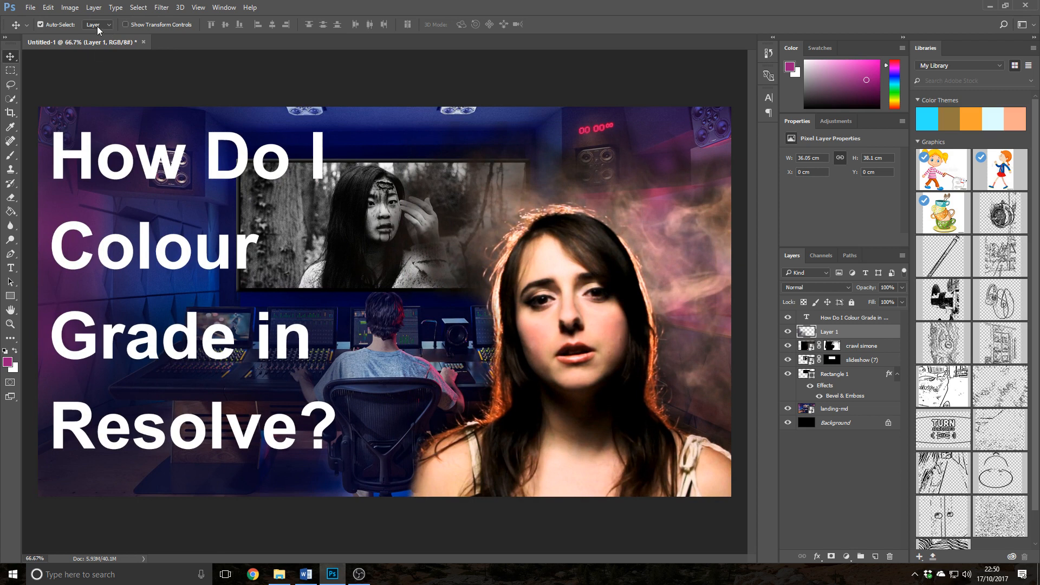
Step: Start saving the document under a new name and choose the "thumbnail edit" folder in Creative Cloud Files as destination
left_click(31, 8)
left_click(70, 126)
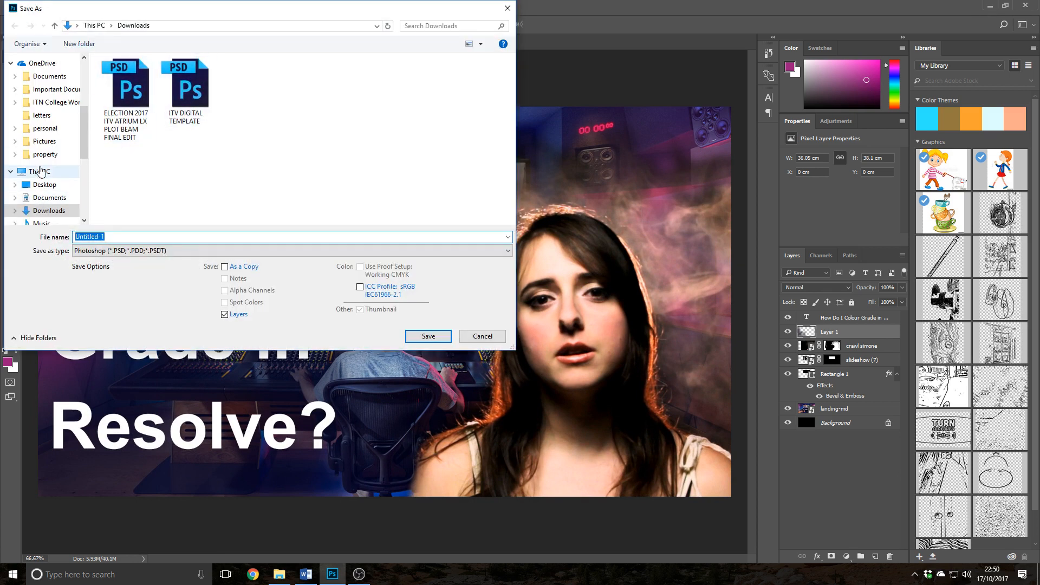
left_click(40, 172)
left_click(258, 209)
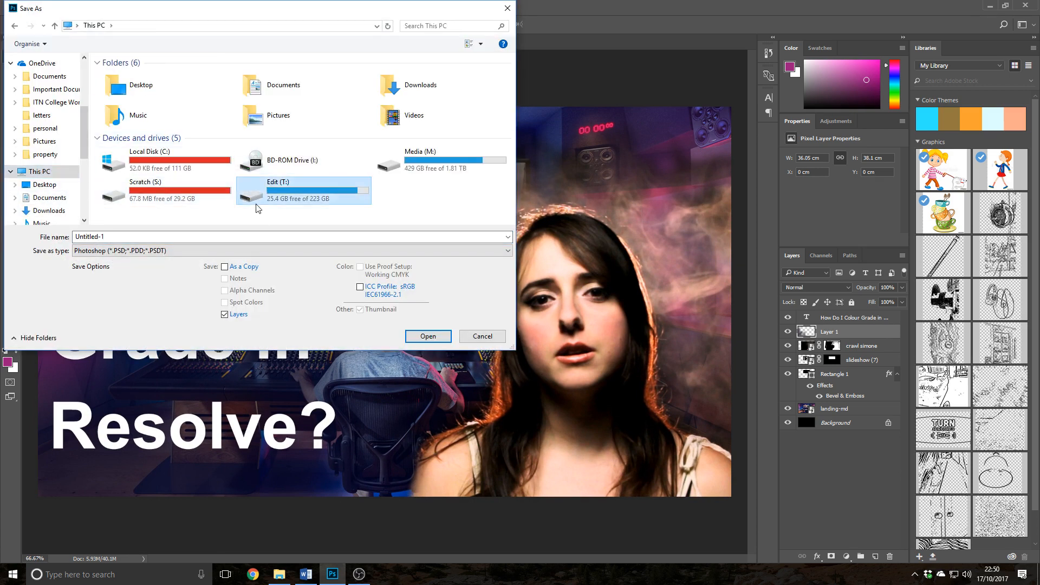
double_click(258, 207)
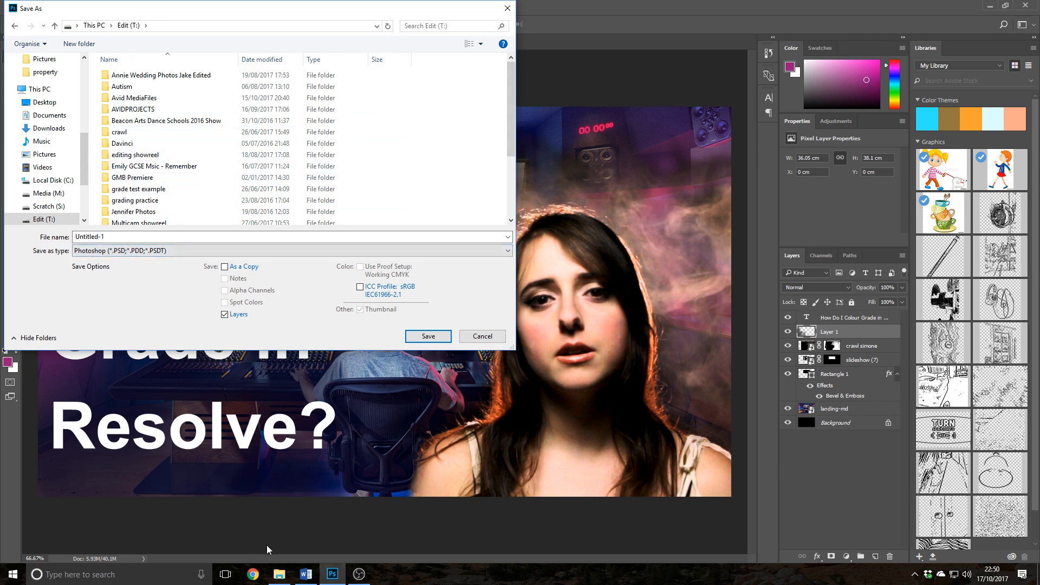
left_click(279, 574)
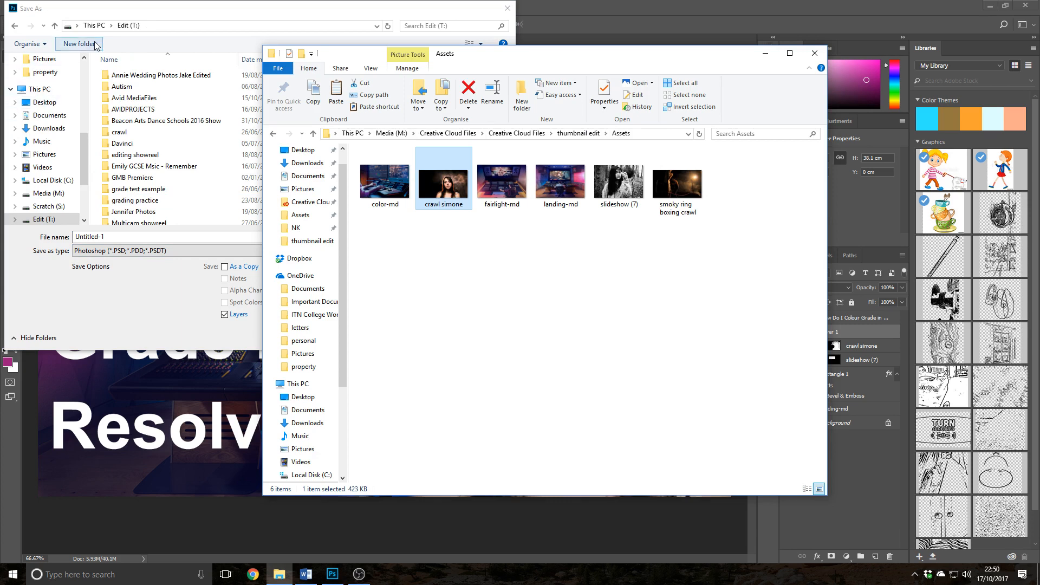
left_click(155, 24)
scroll(22, 109, "up", 10)
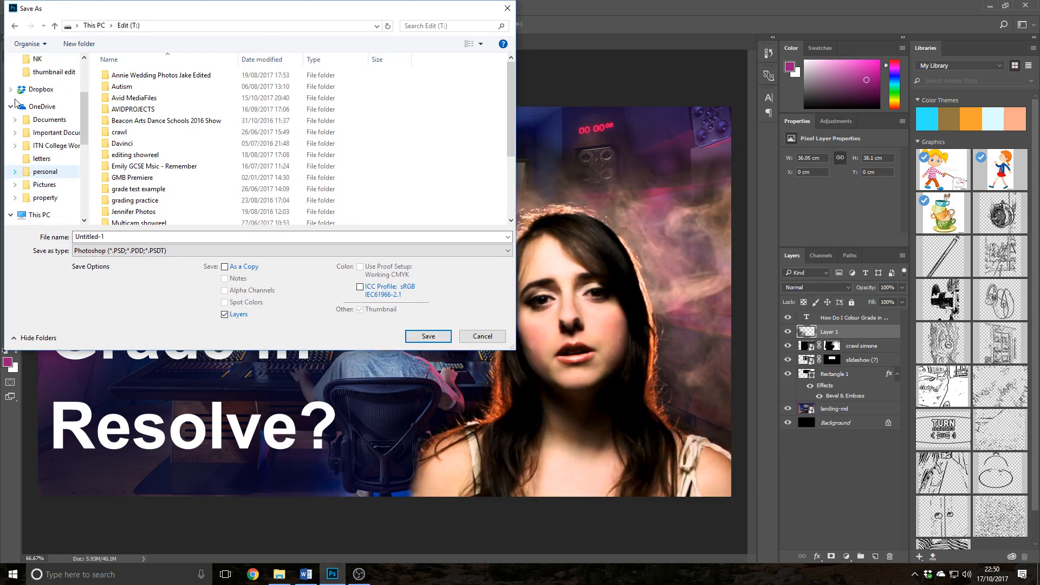
left_click(50, 132)
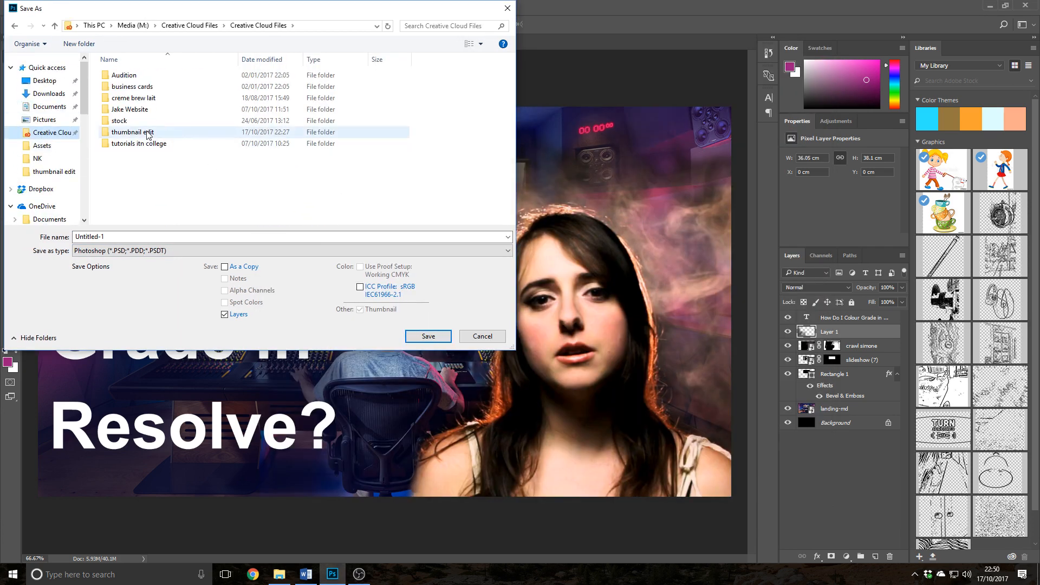
double_click(135, 132)
Step: Name the file "youtube resolve thumbnail" and save it in Photoshop format with its layers
key("Tab")
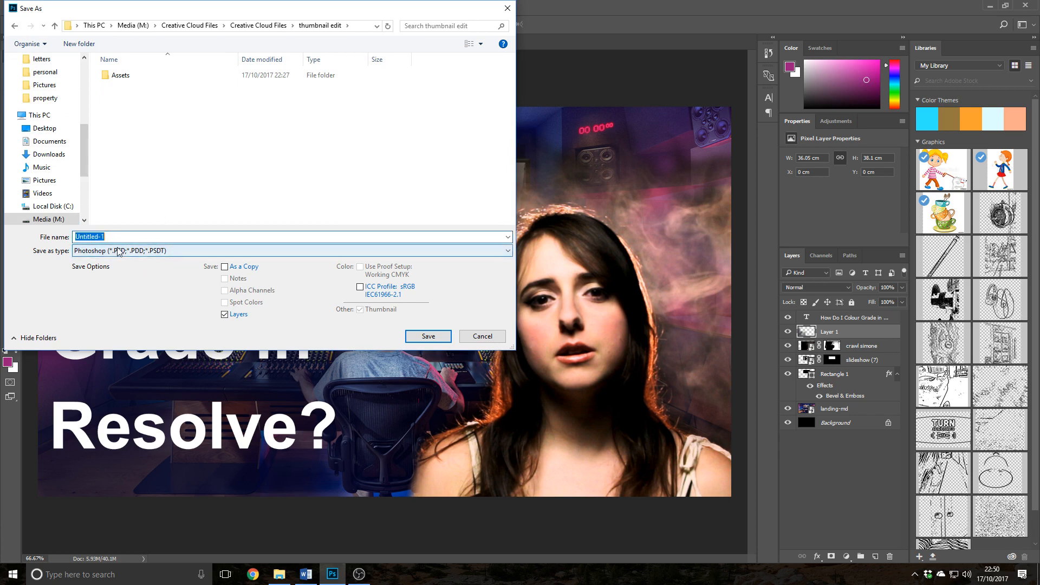
type("you")
key("BackSpace")
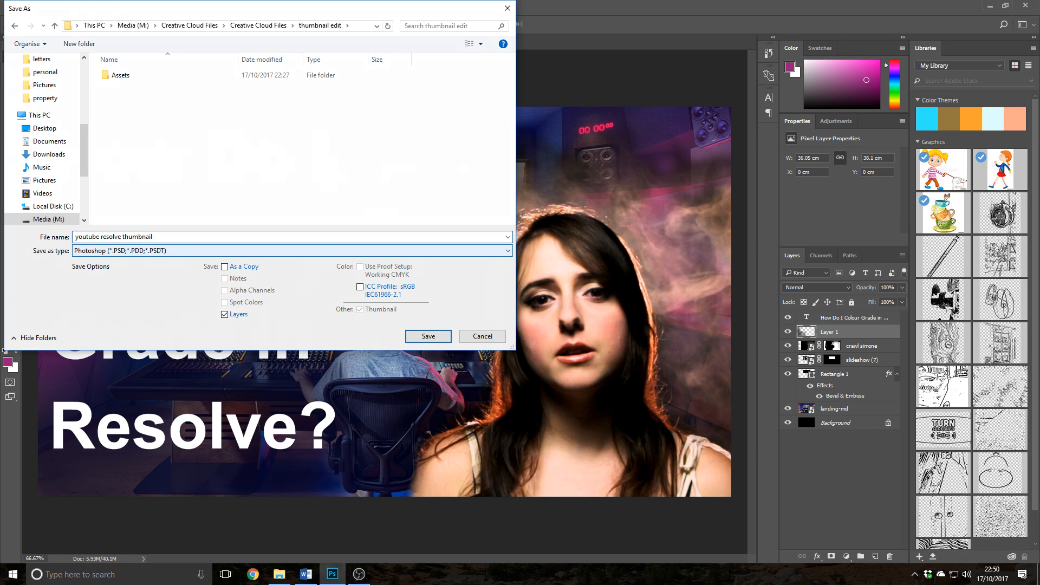
key("Return")
key("Return")
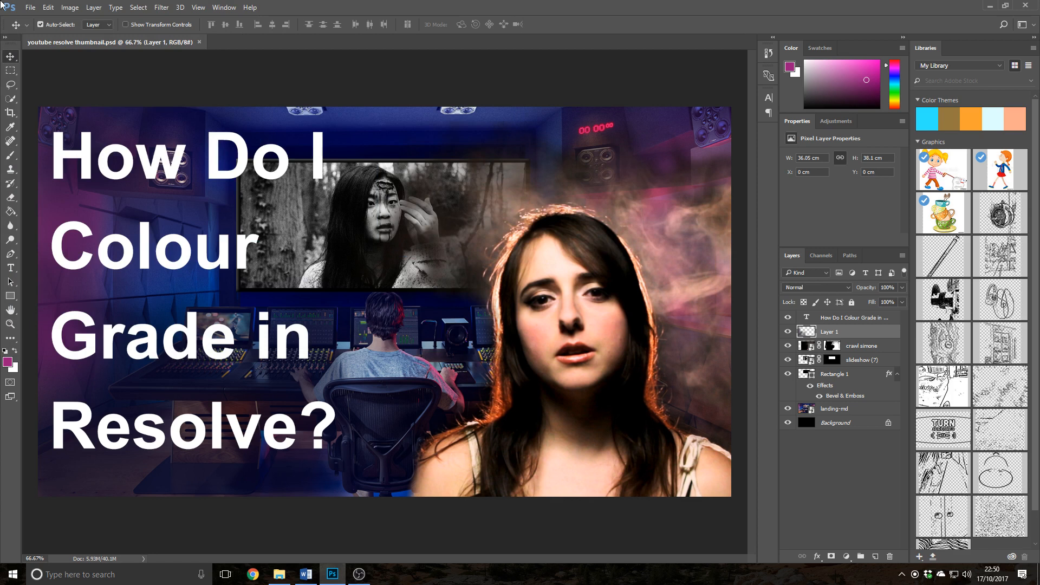
Step: Save a JPEG version of "youtube resolve thumbnail" in the same folder at Maximum quality 12, Baseline ("Standard")
left_click(29, 8)
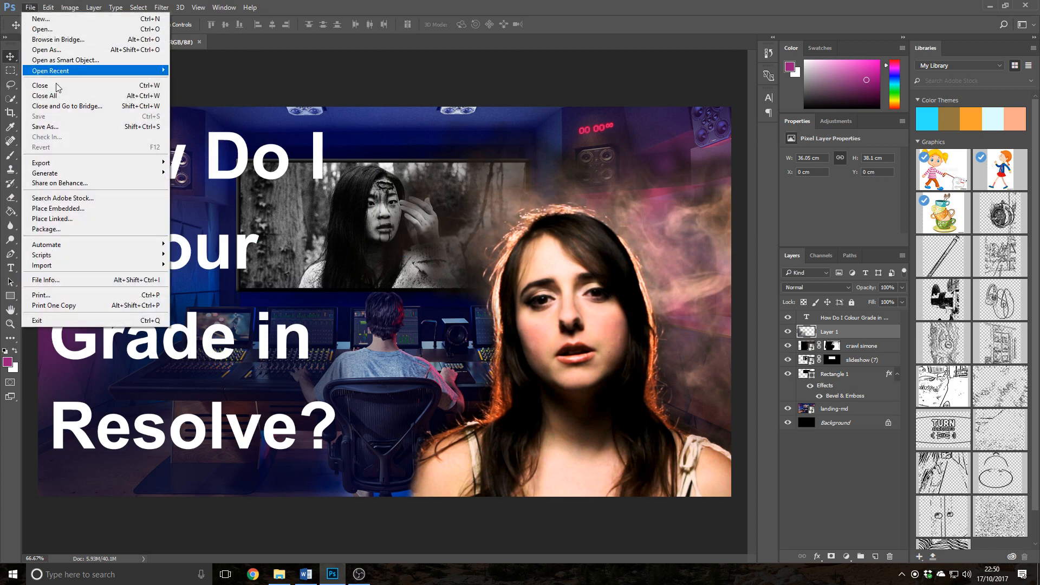
left_click(81, 128)
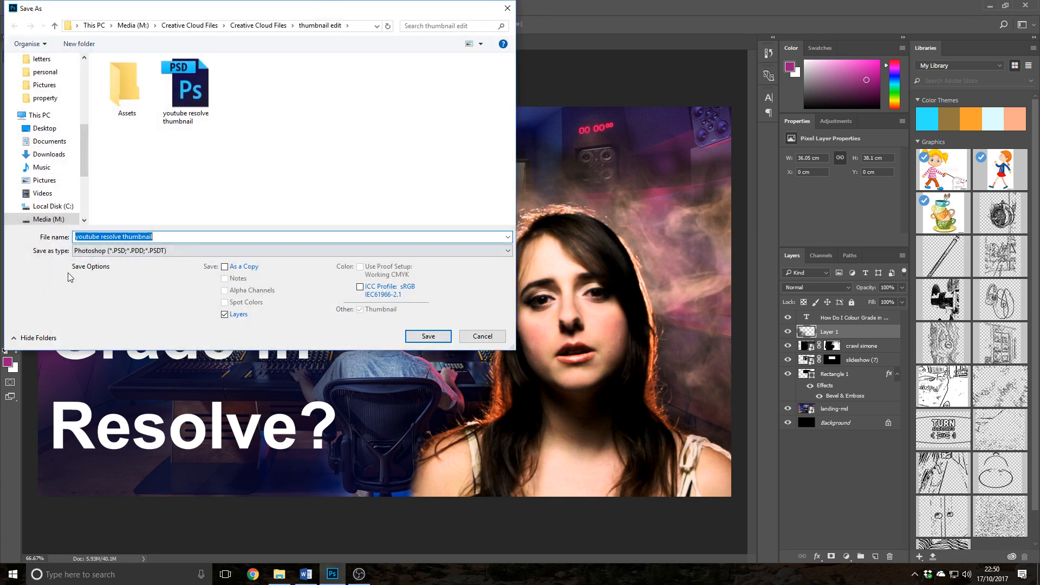
left_click(150, 254)
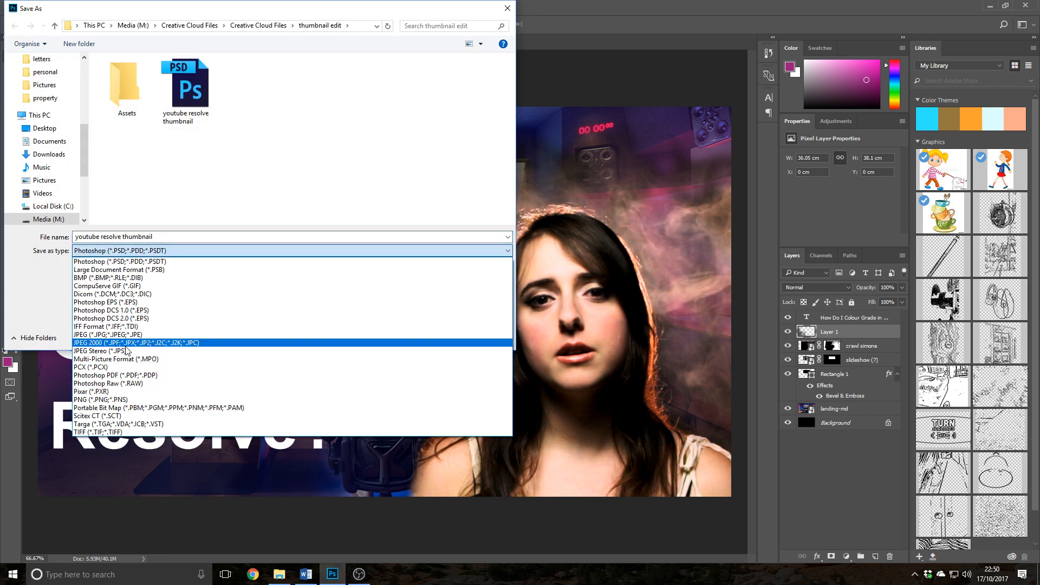
left_click(130, 334)
left_click(428, 336)
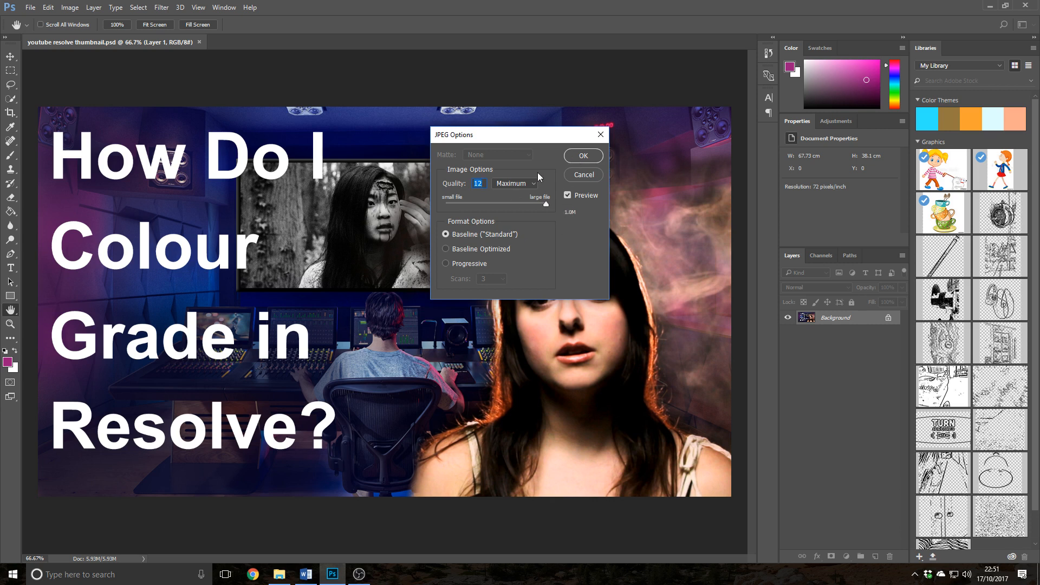
left_click(583, 156)
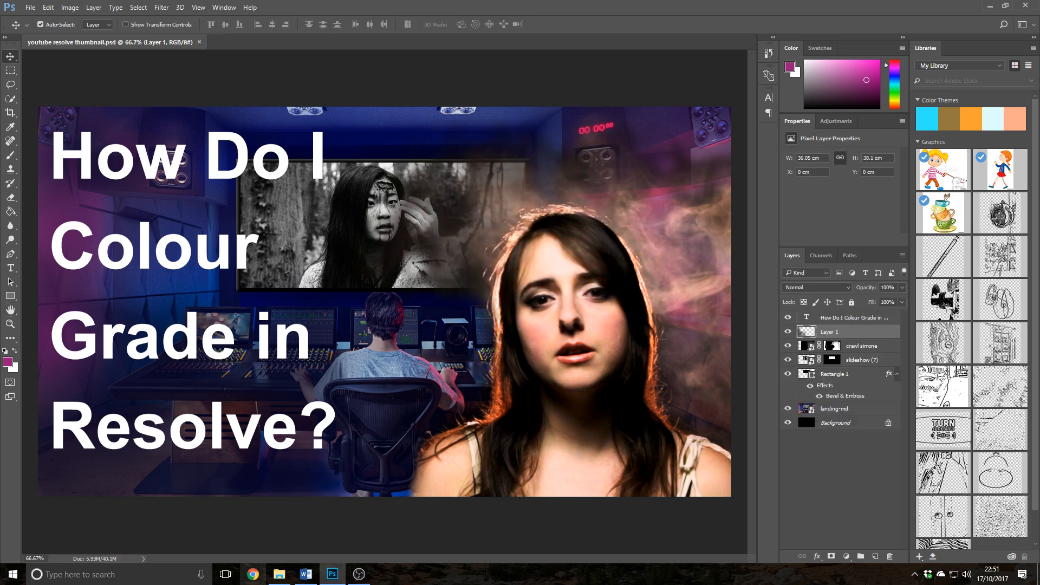
Step: Check for the saved JPEG in the "thumbnail edit" folder in File Explorer and return to Photoshop
left_click(278, 575)
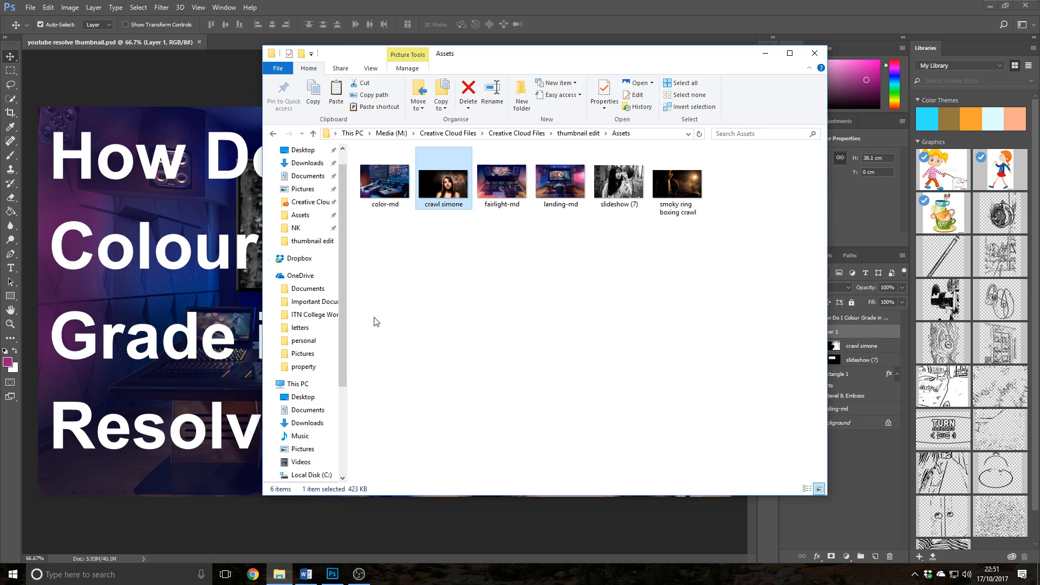
left_click(574, 134)
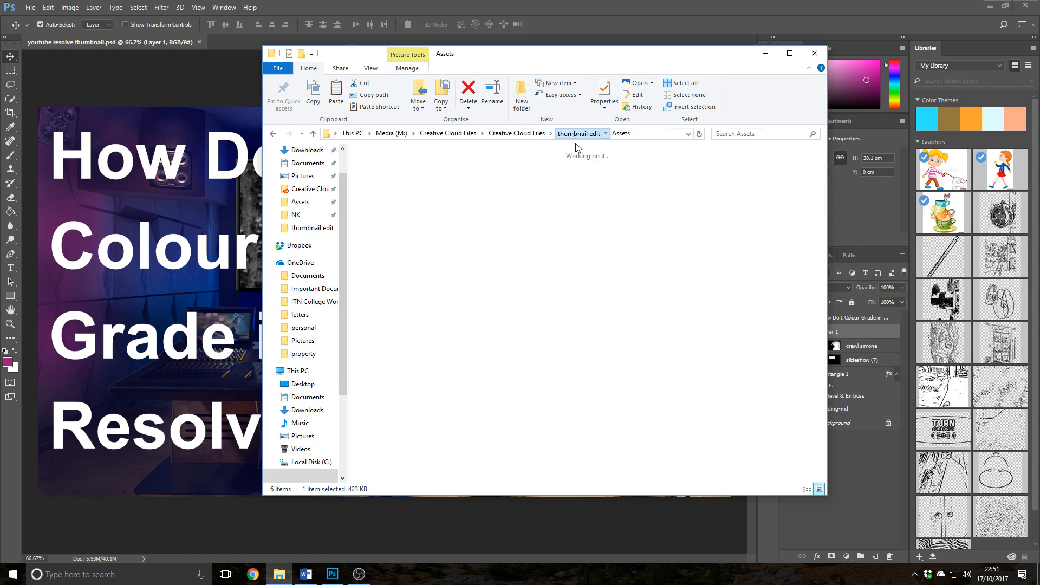
left_click(440, 196)
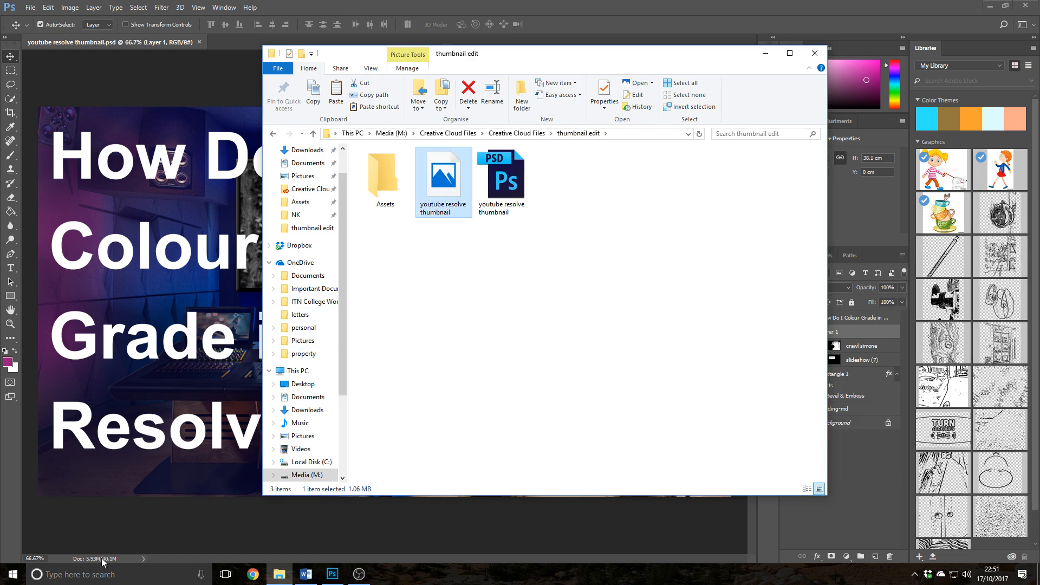
left_click(253, 521)
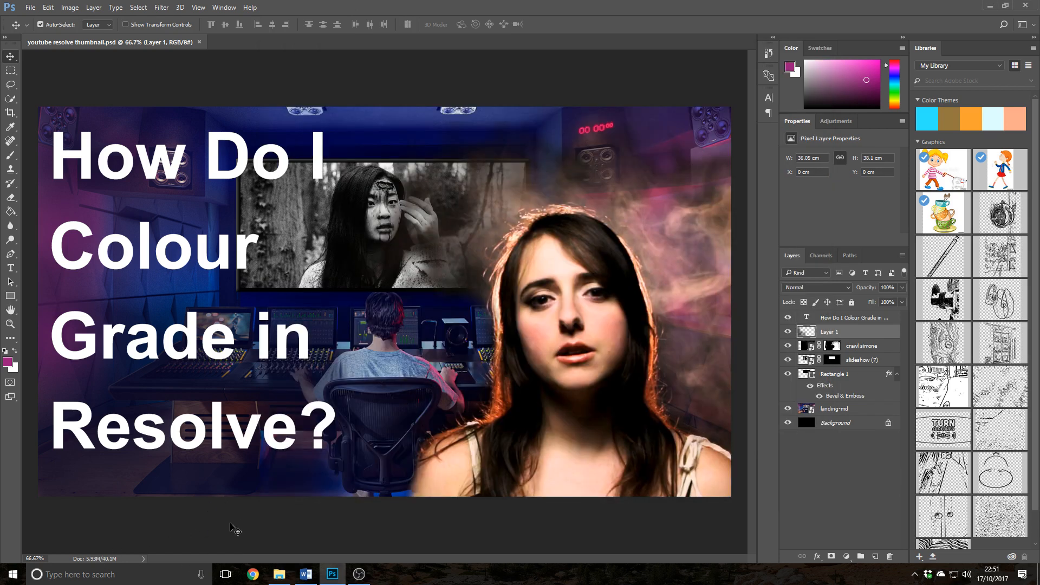
left_click(252, 521)
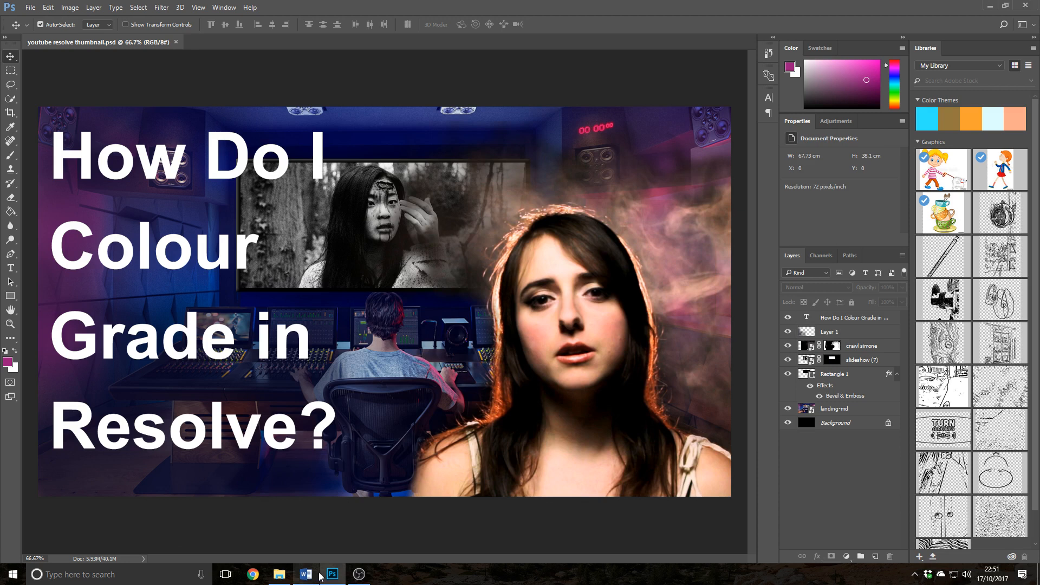
Step: Refresh the "thumbnail edit" folder in File Explorer, open the "youtube resolve thumbnail" JPEG in Photos and view it maximized, restoring the window size
left_click(275, 574)
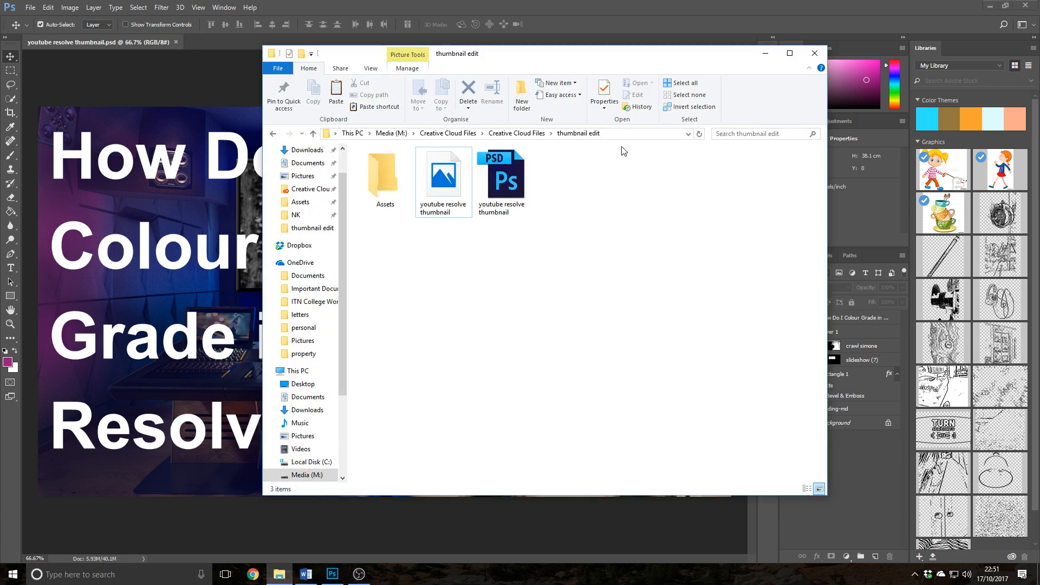
left_click(698, 136)
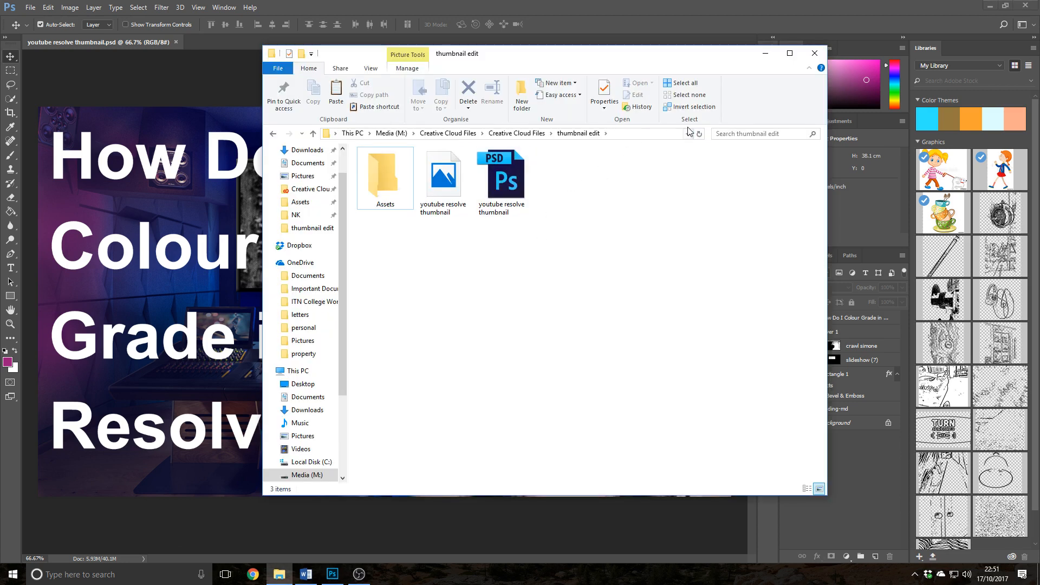
left_click(700, 134)
double_click(442, 191)
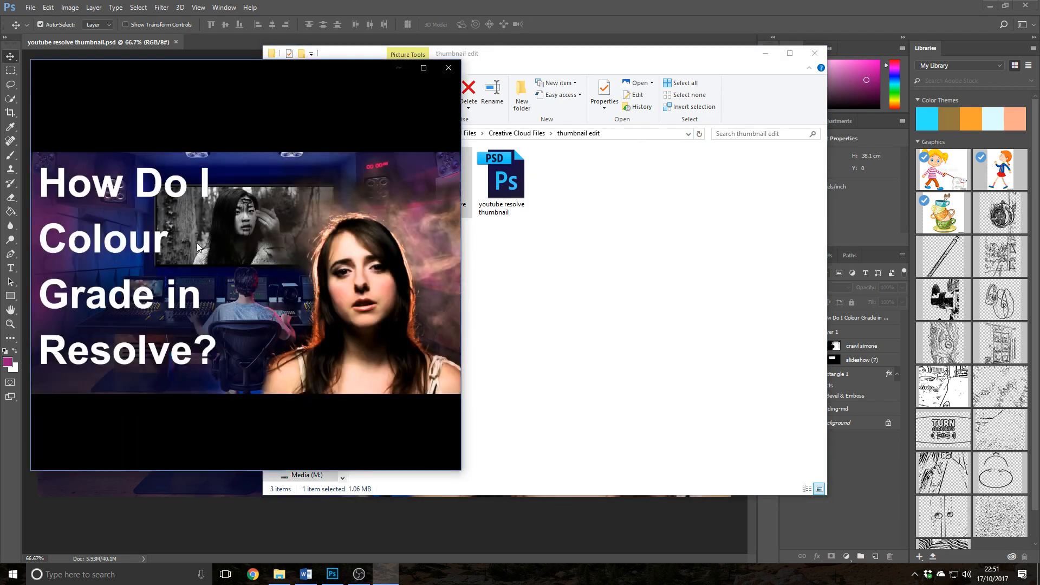
double_click(238, 64)
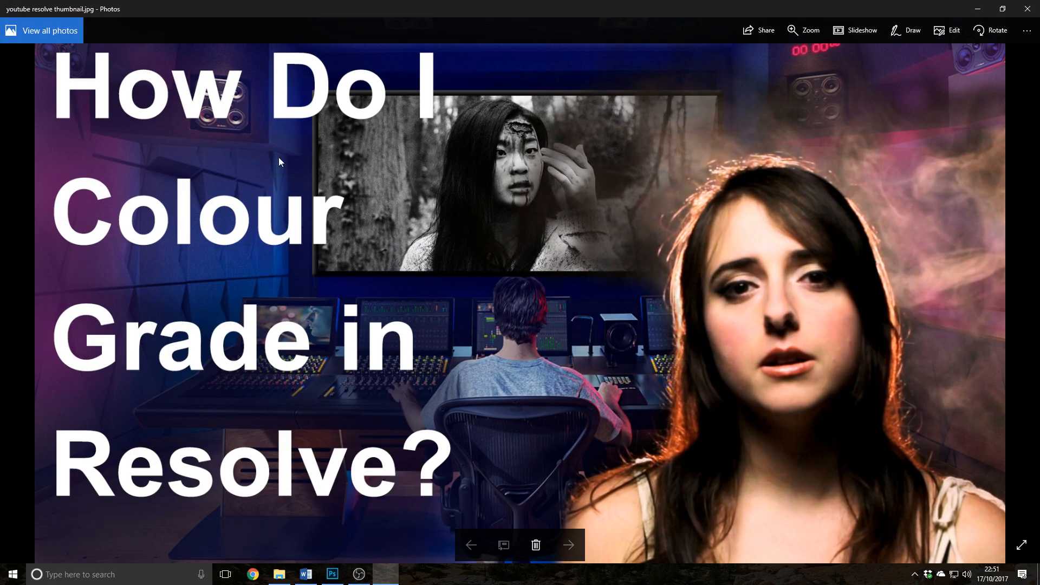
double_click(469, 2)
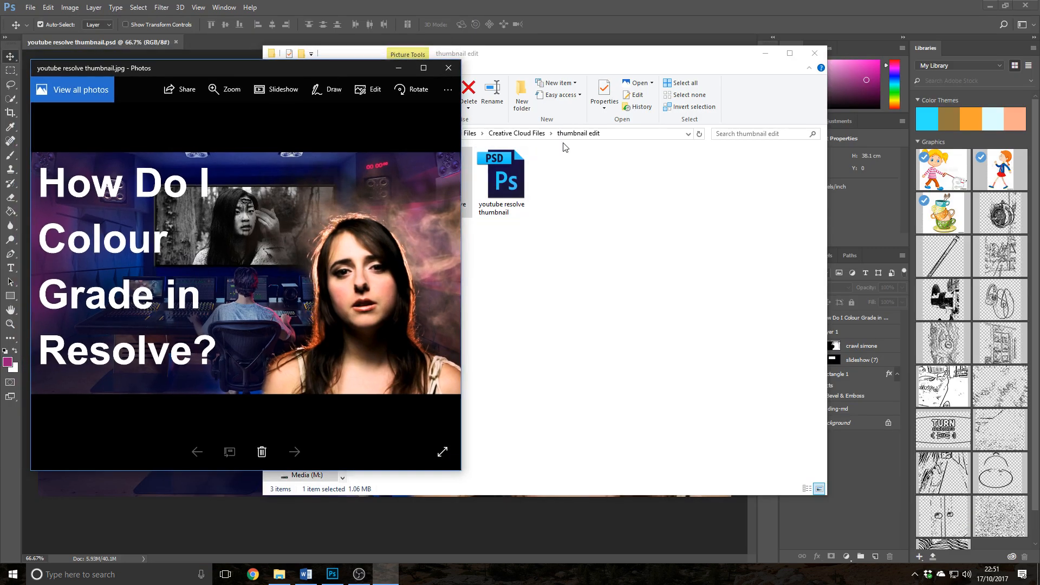